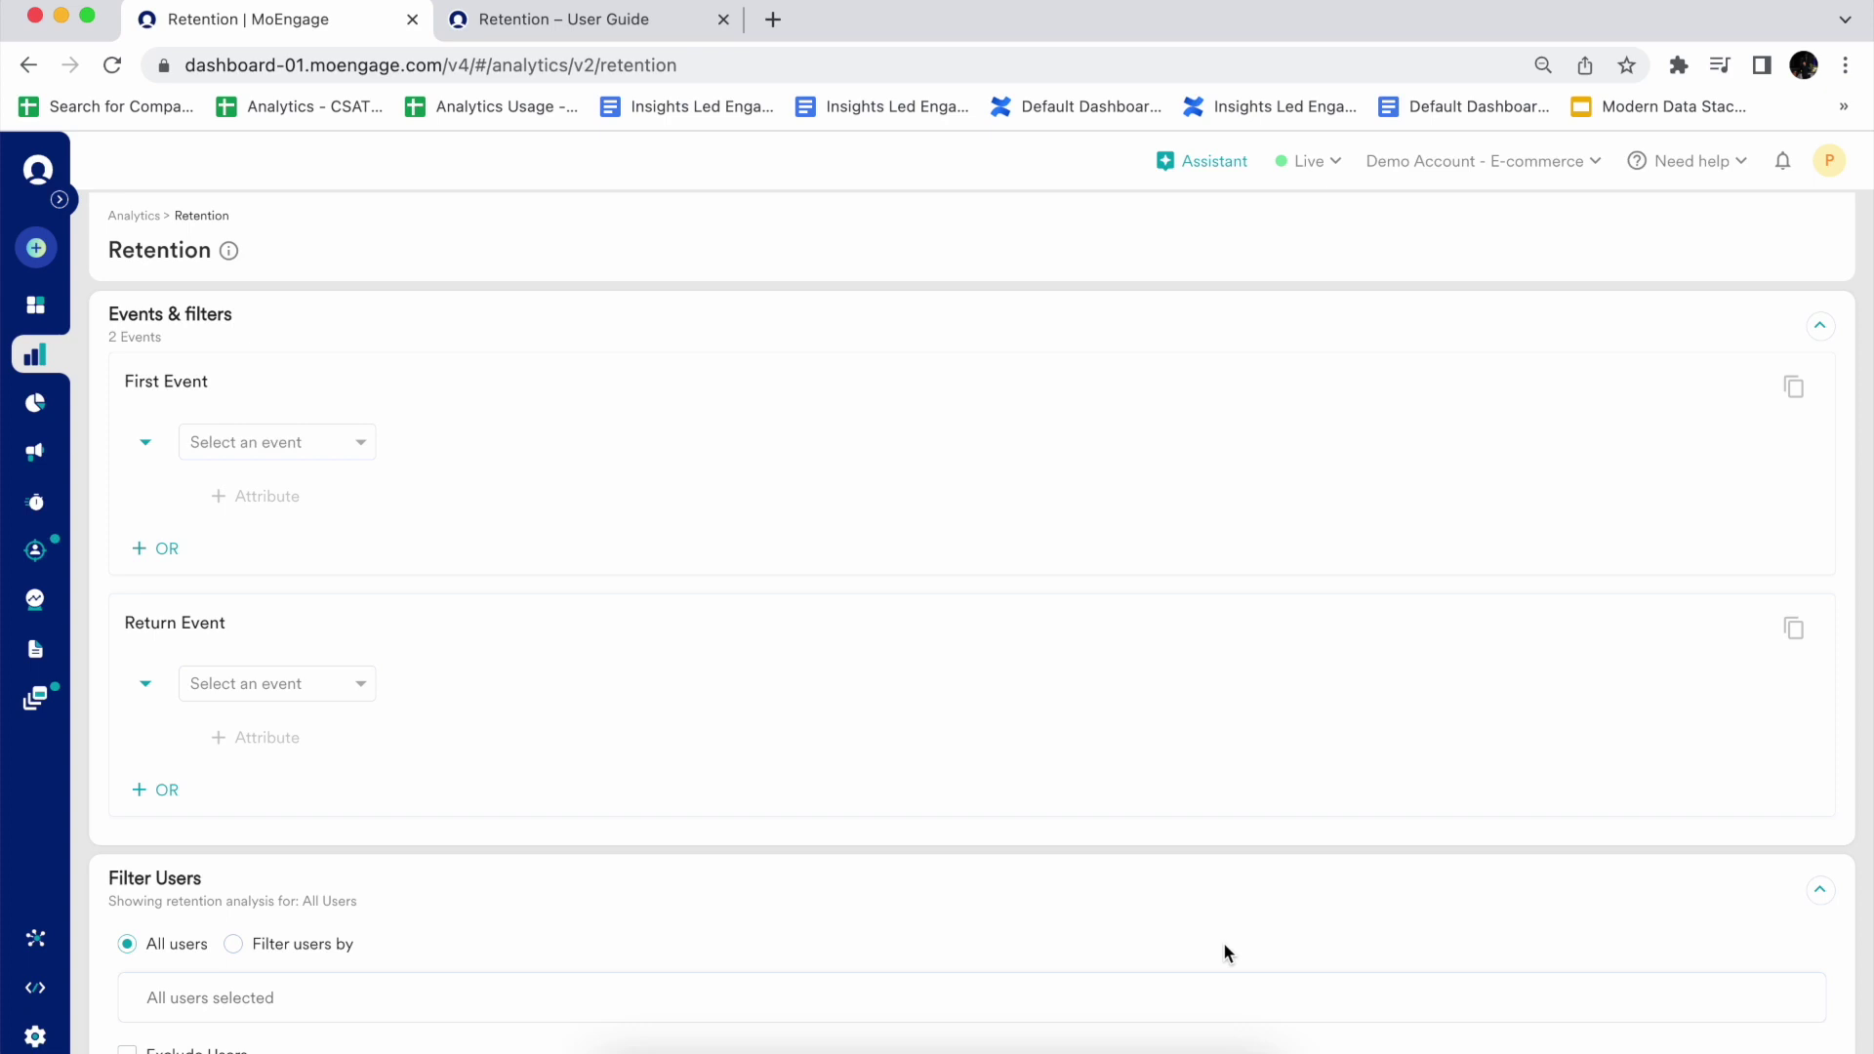
Set the first event of the retention analysis to App/Site Opened.
left_click(352, 445)
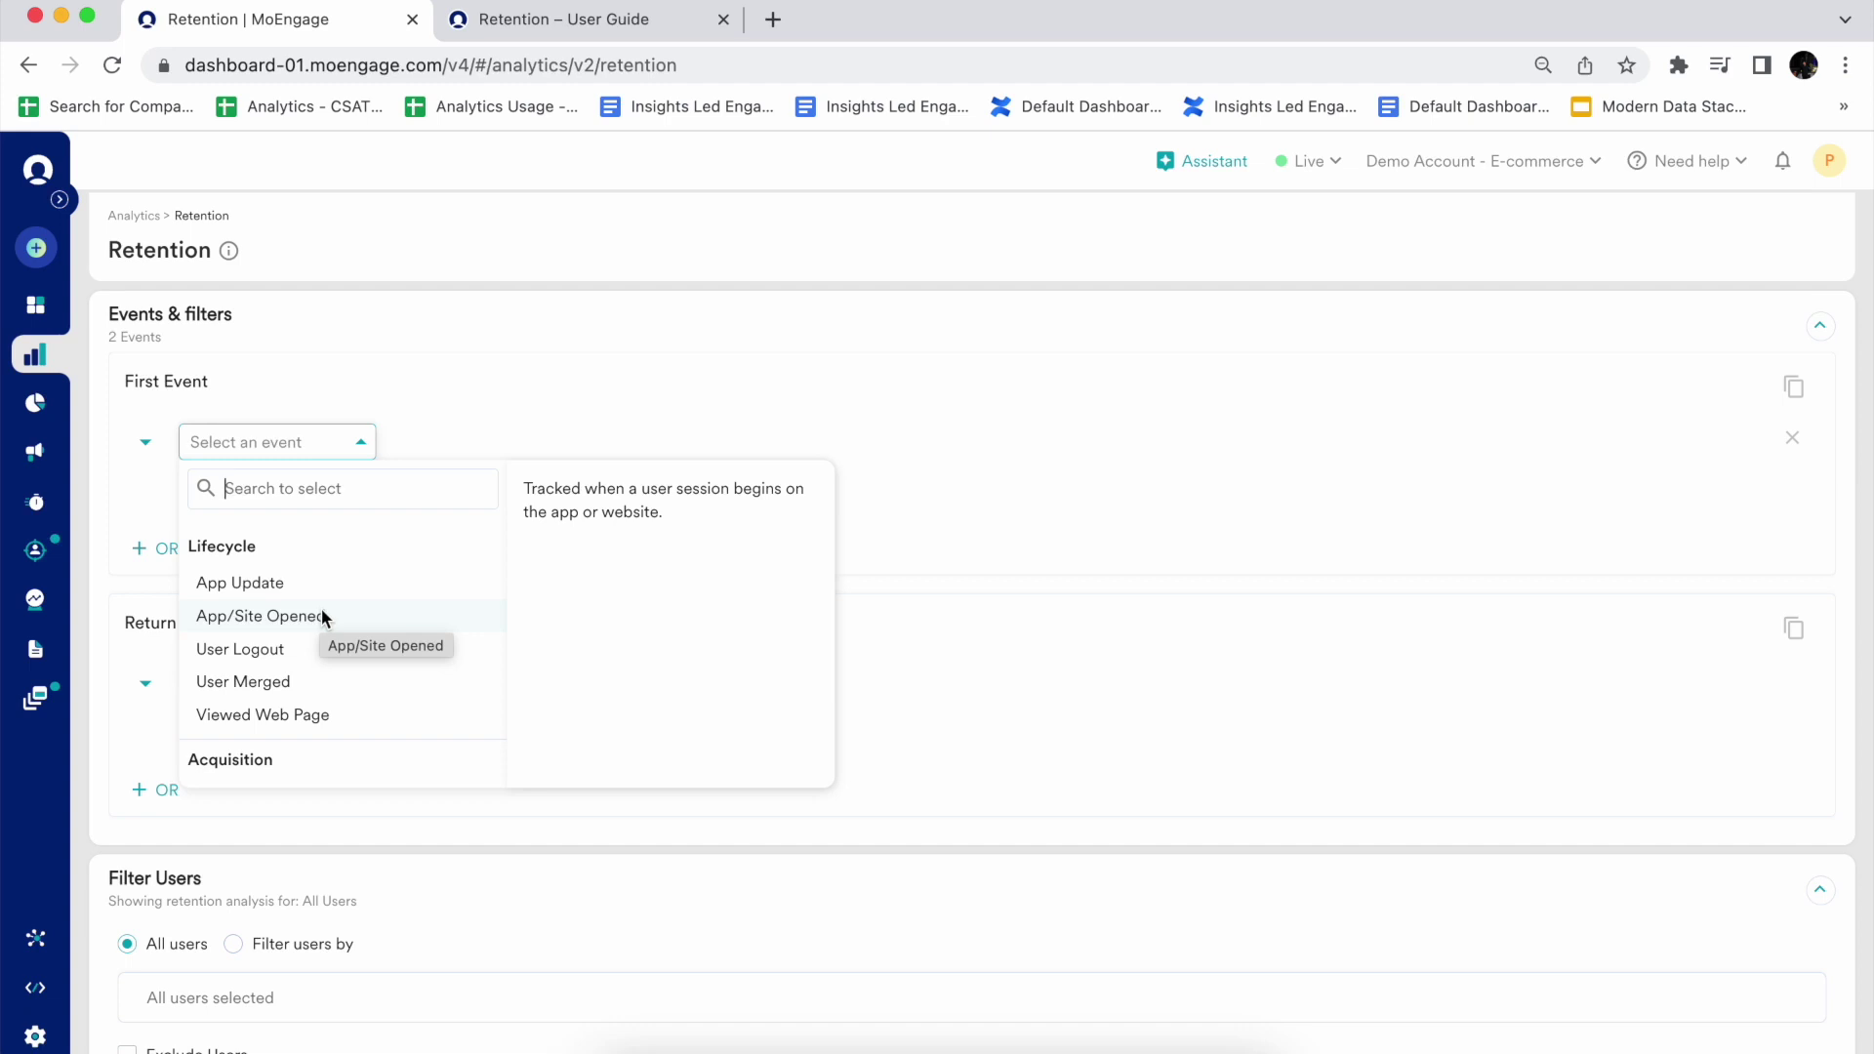
left_click(241, 616)
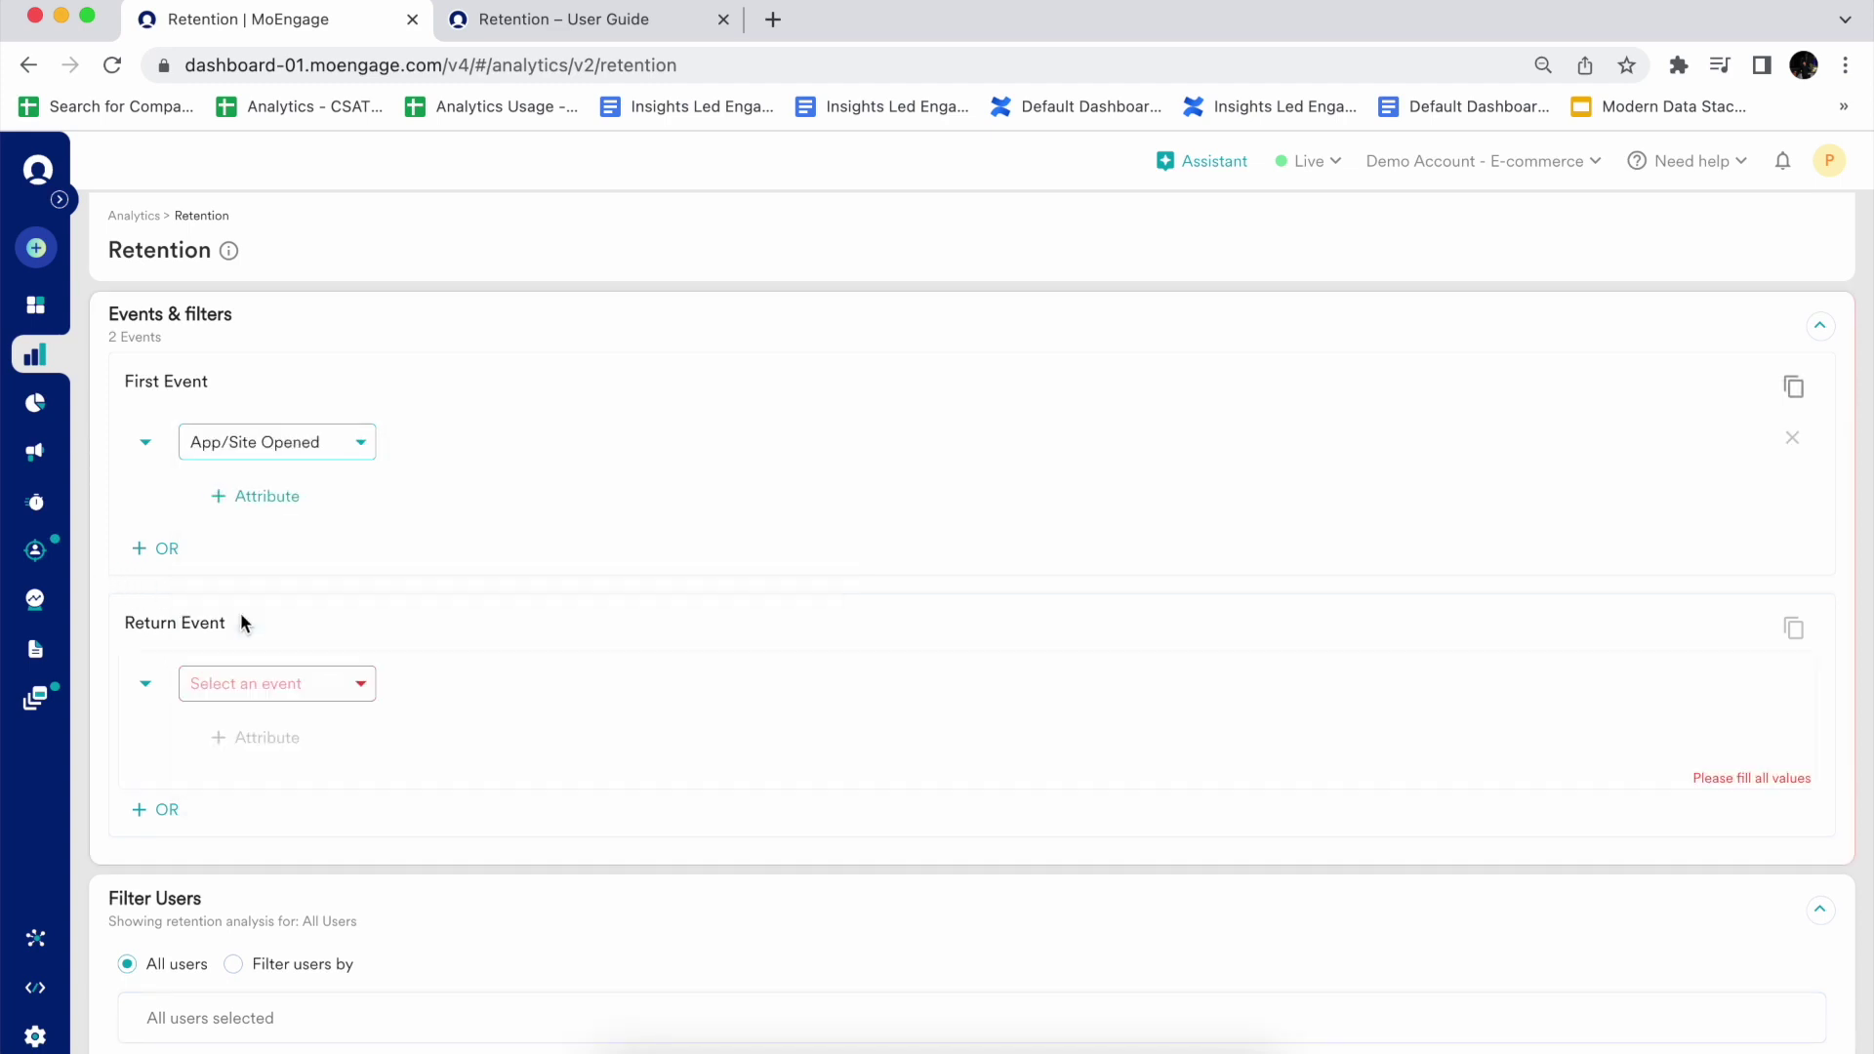
left_click(256, 498)
left_click(401, 498)
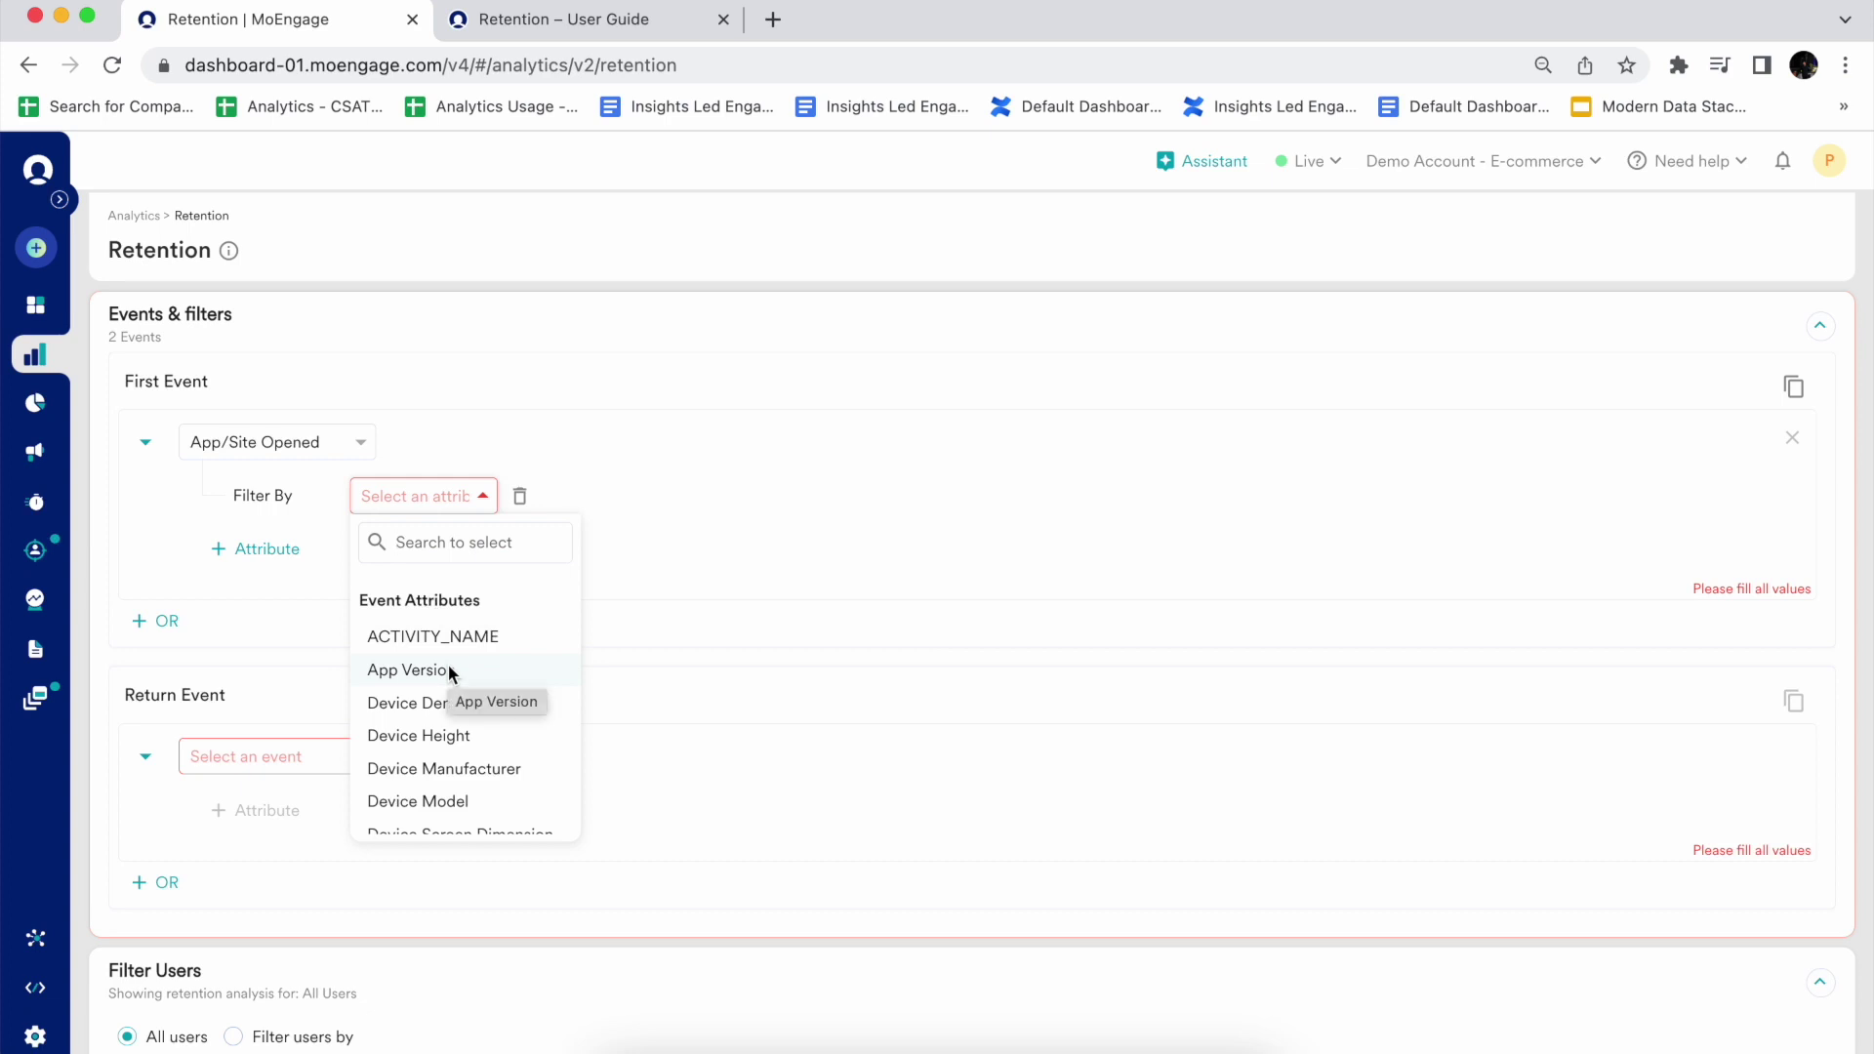
scroll(449, 670, "down", 5)
scroll(451, 673, "down", 6)
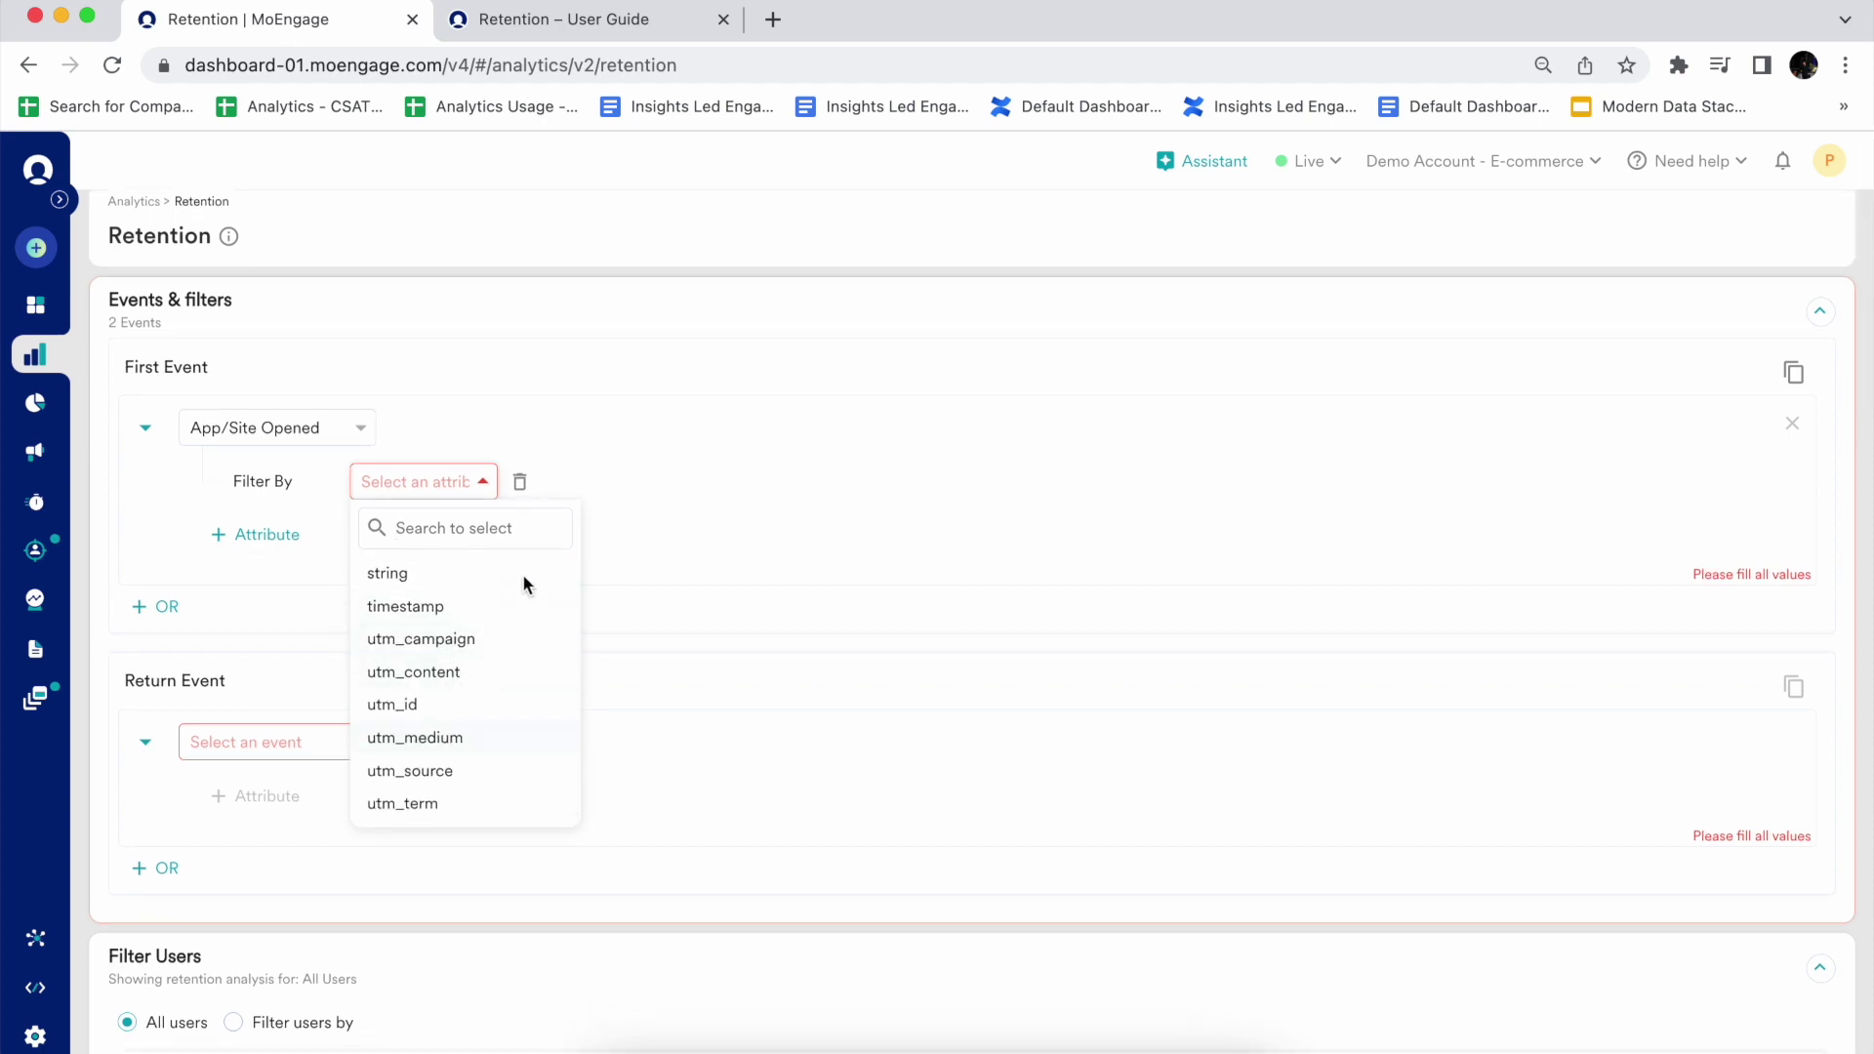
left_click(527, 487)
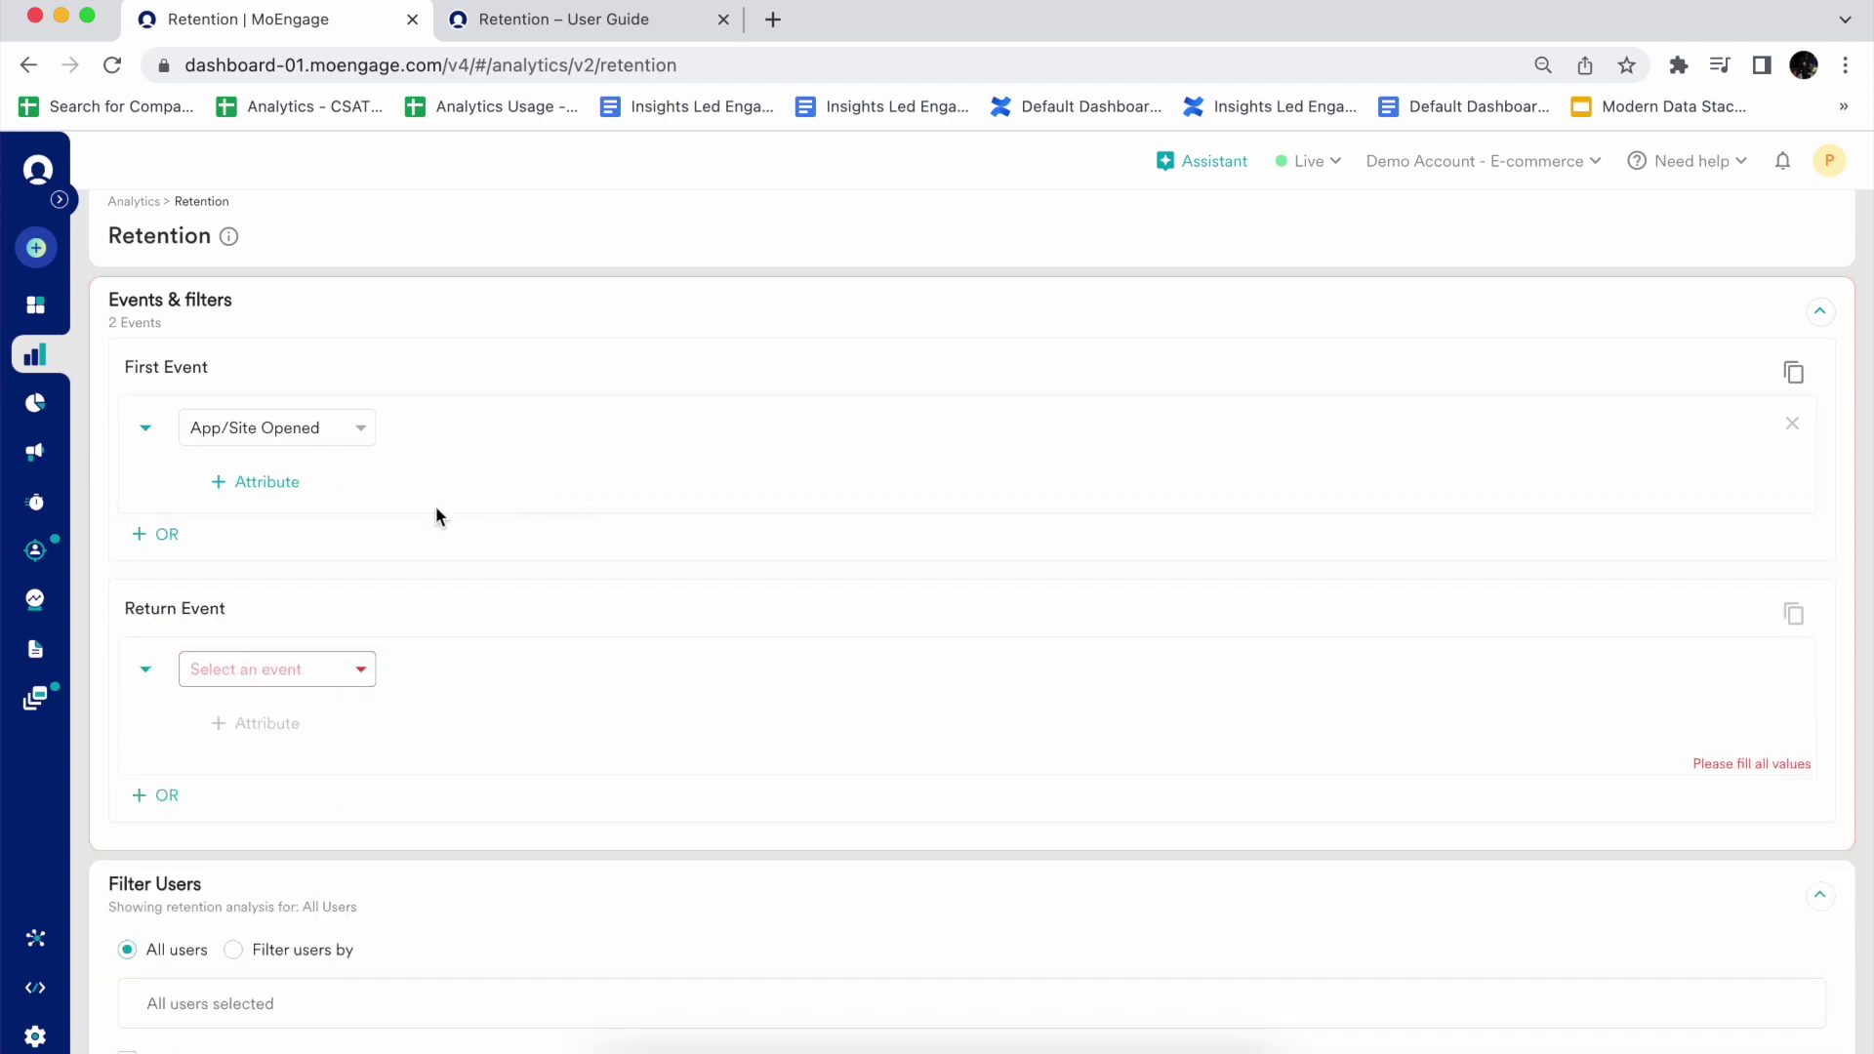
left_click(163, 539)
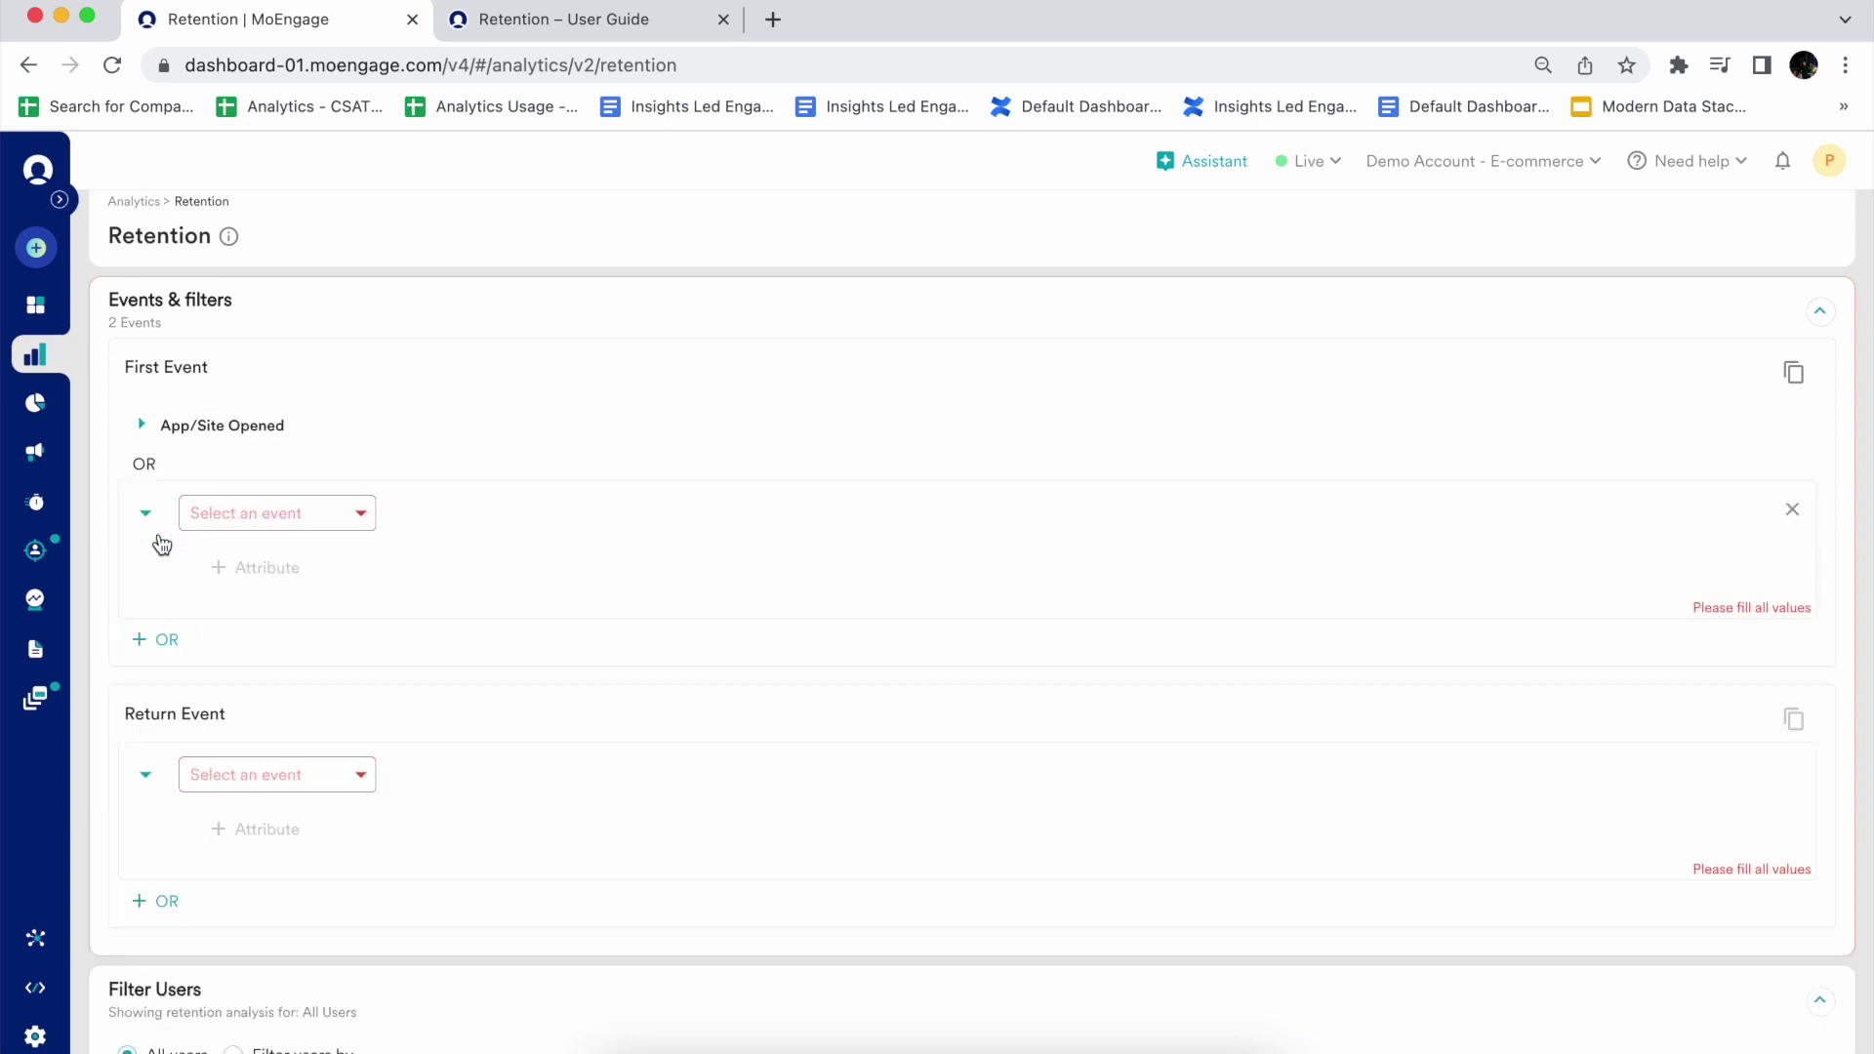
left_click(1793, 510)
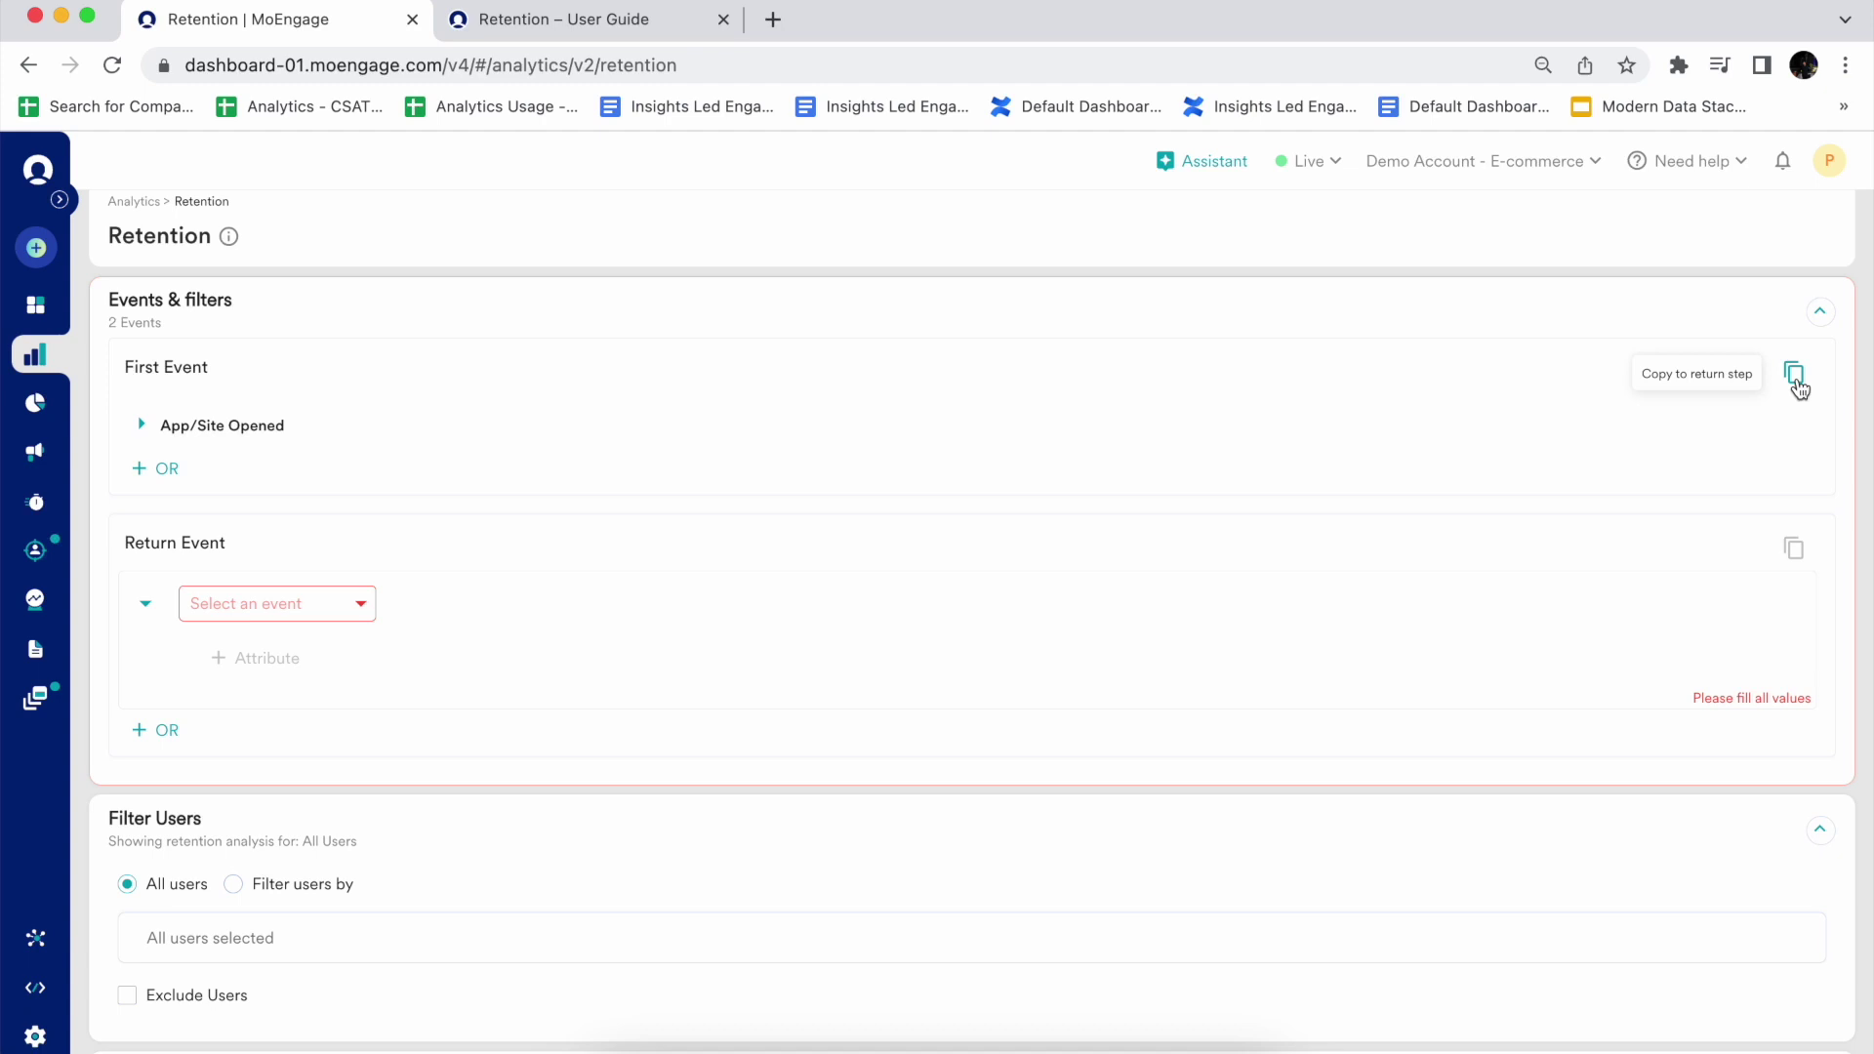
Copy the first event to the return event.
left_click(1796, 380)
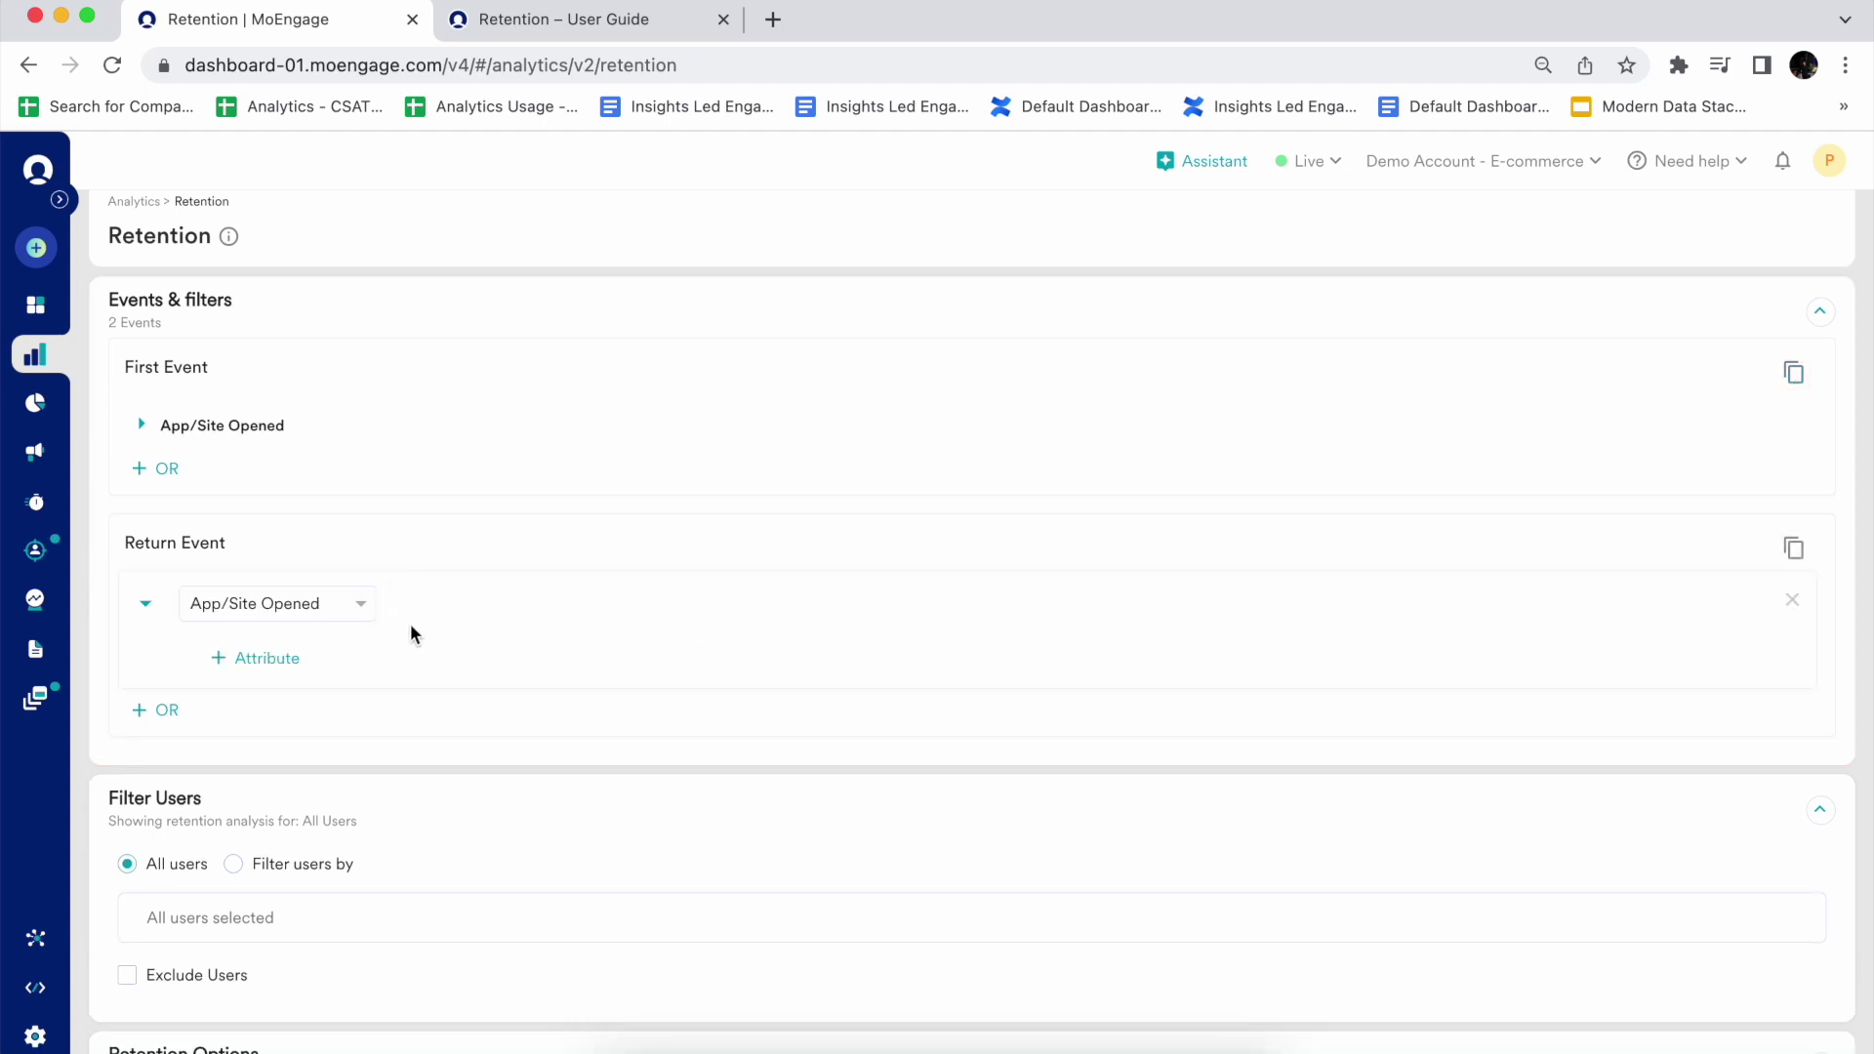
Browse the user filters by property, behavior, affinity and custom segment, and set the selection back to All users.
scroll(411, 633, "down", 2)
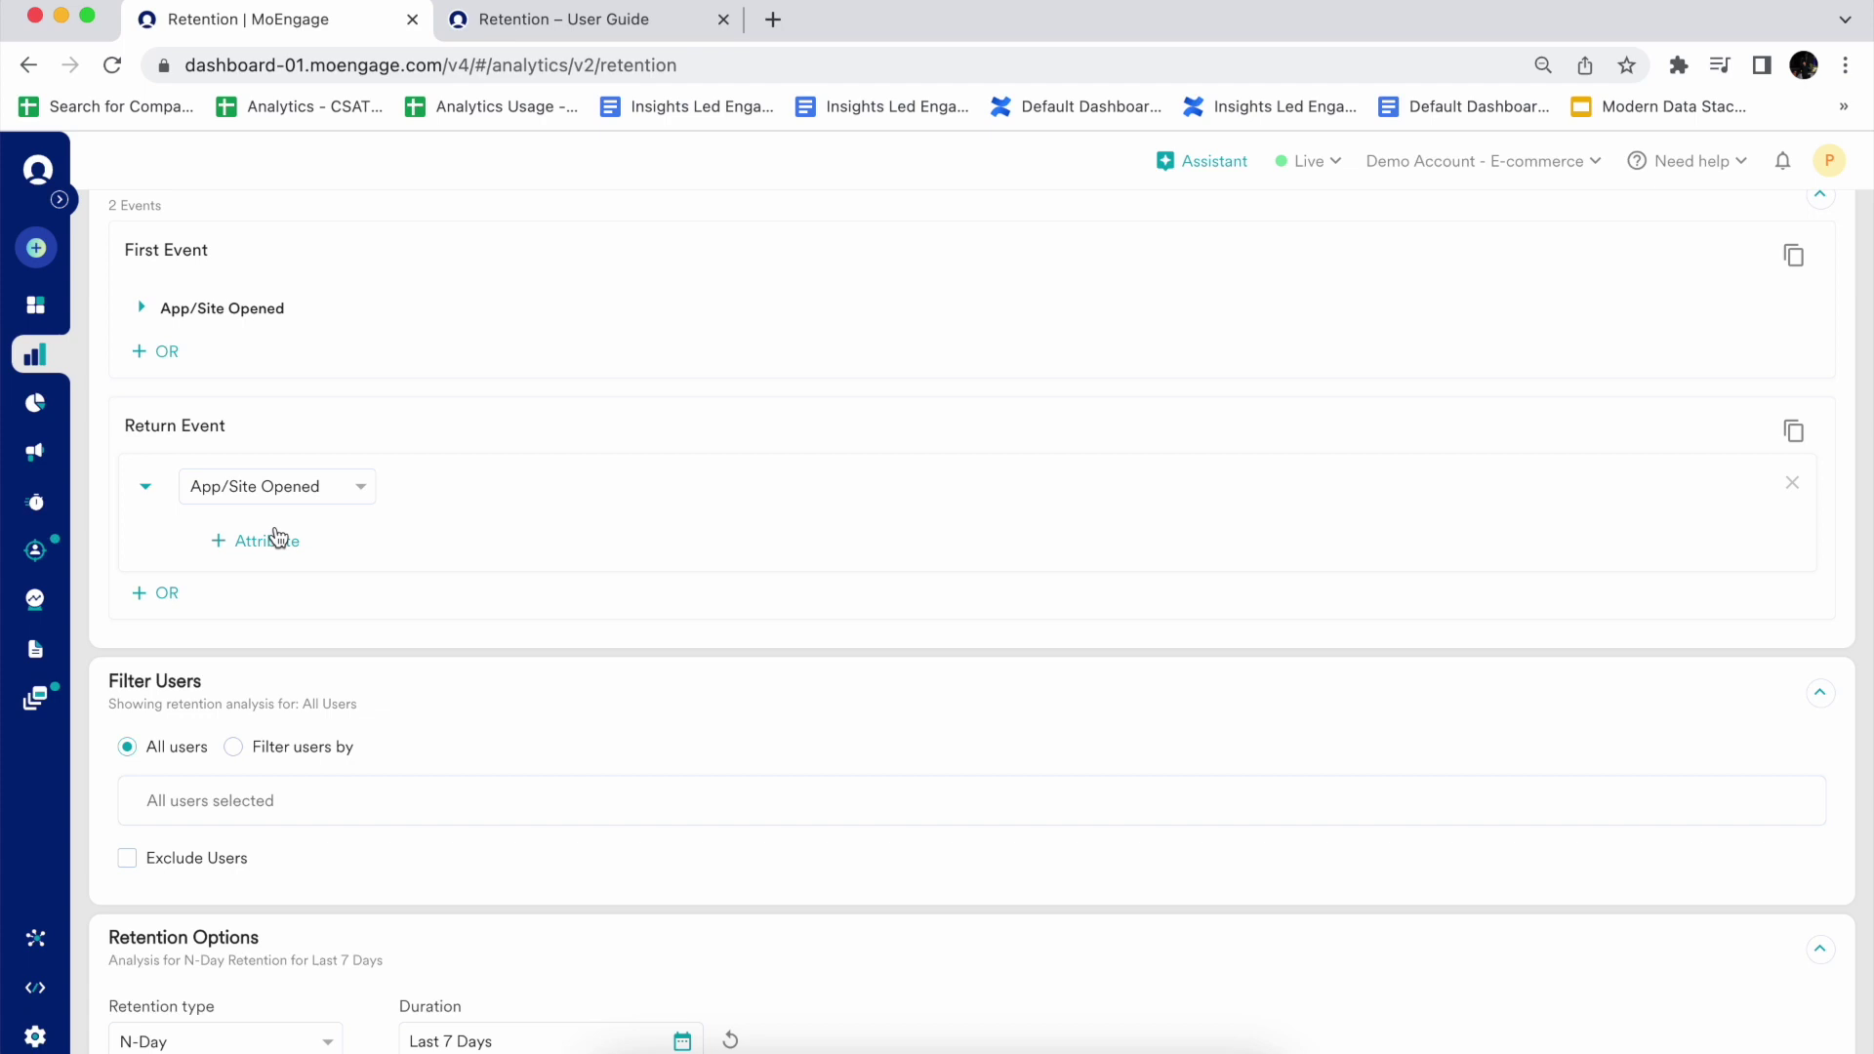
scroll(272, 536, "down", 2)
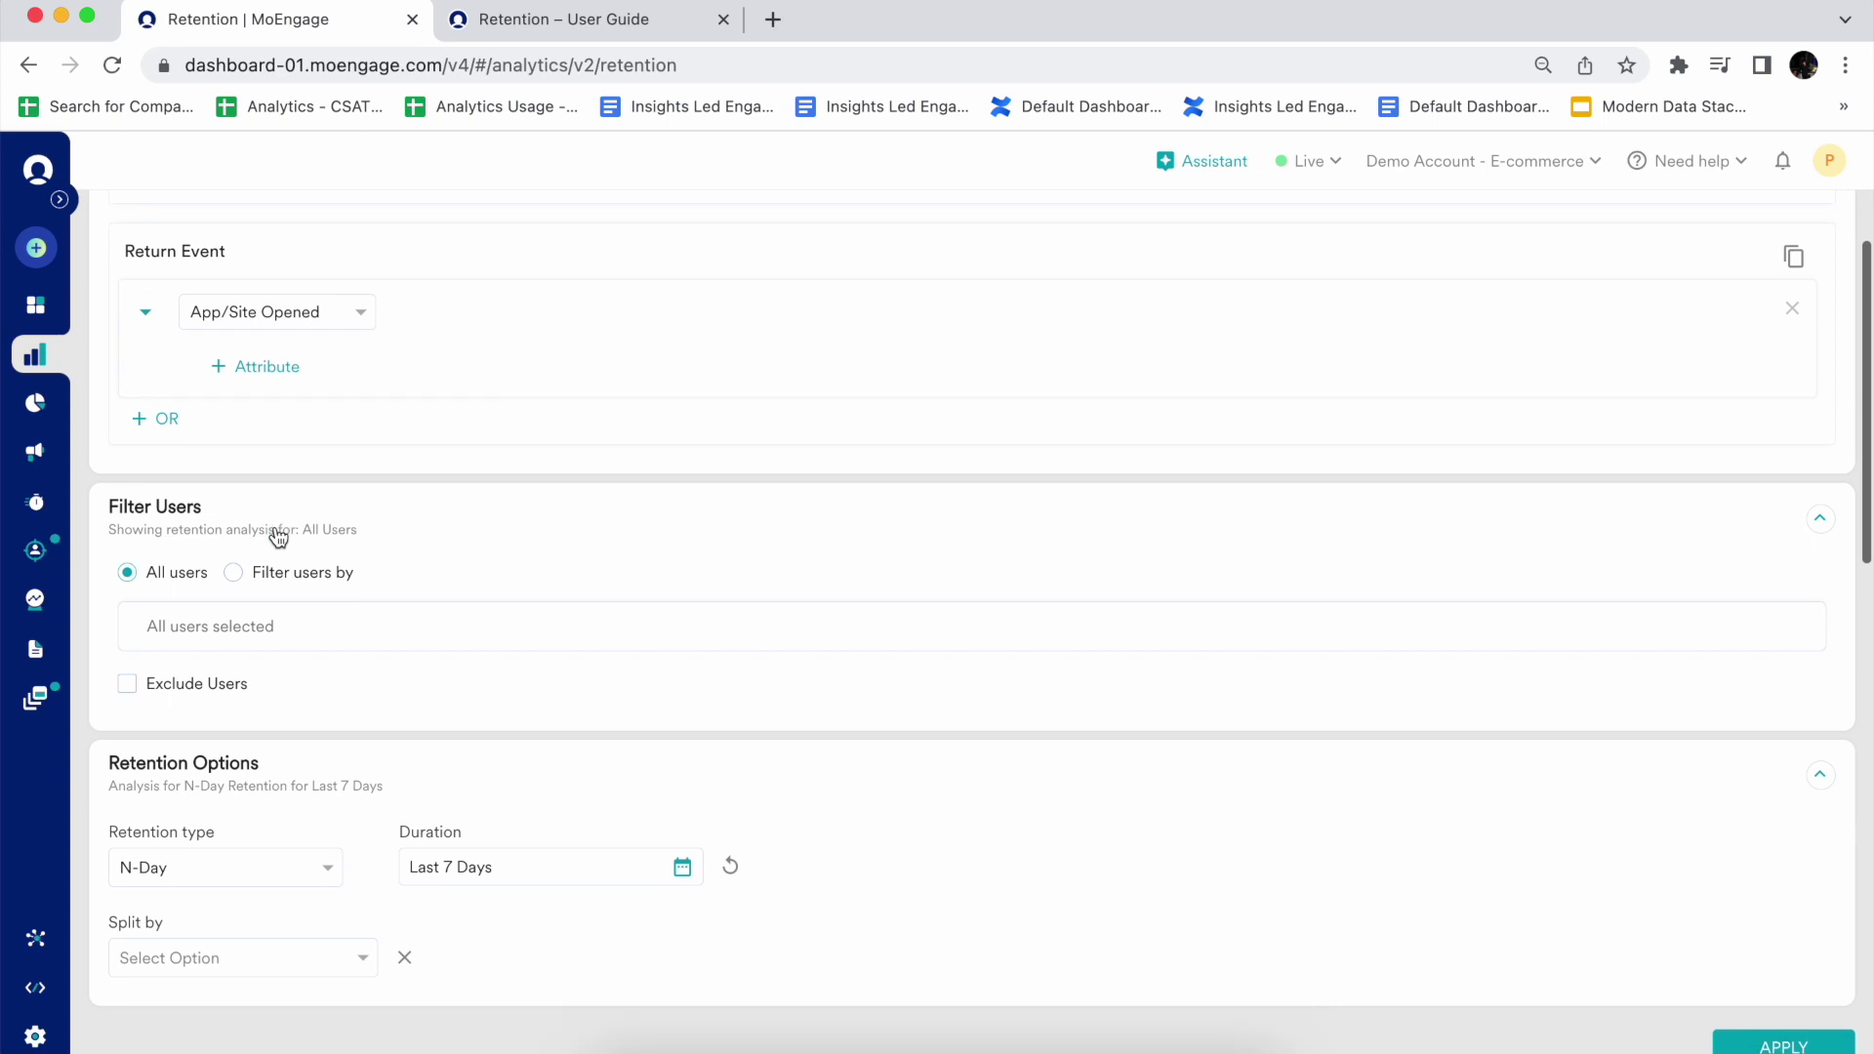
left_click(240, 581)
left_click(260, 671)
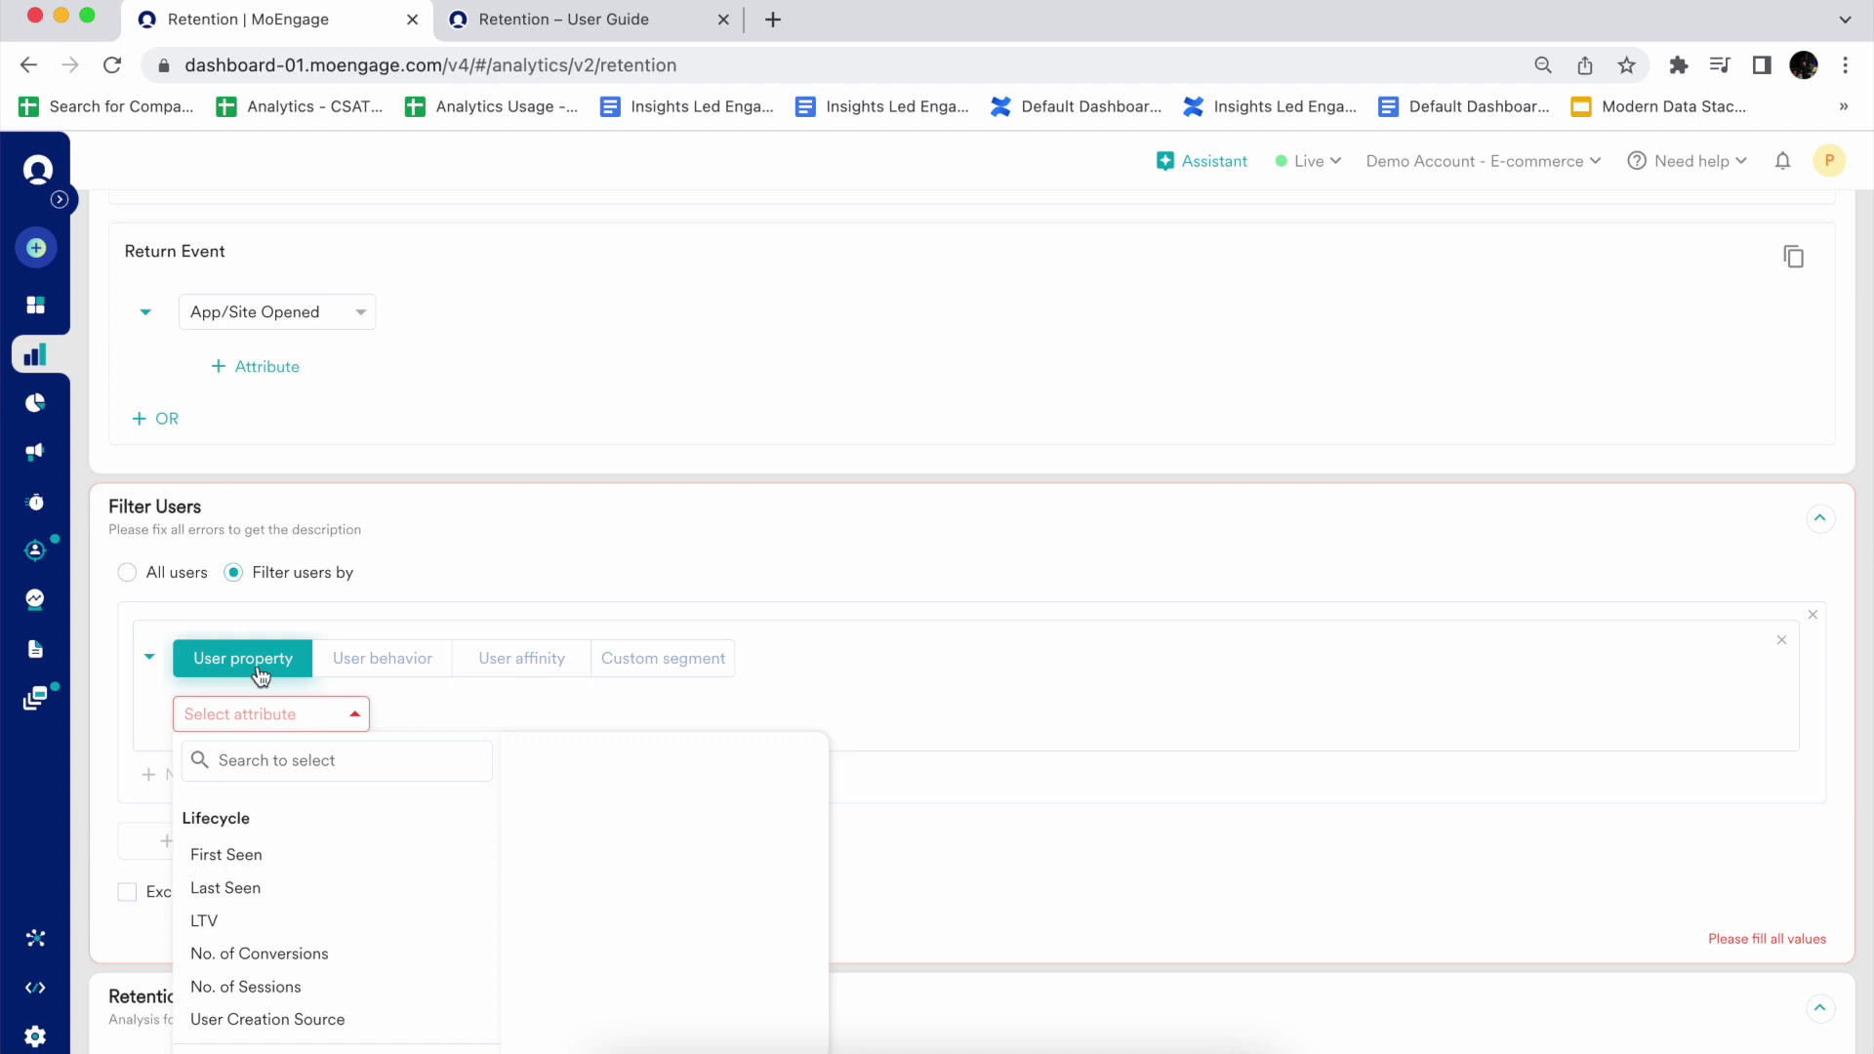
left_click(327, 669)
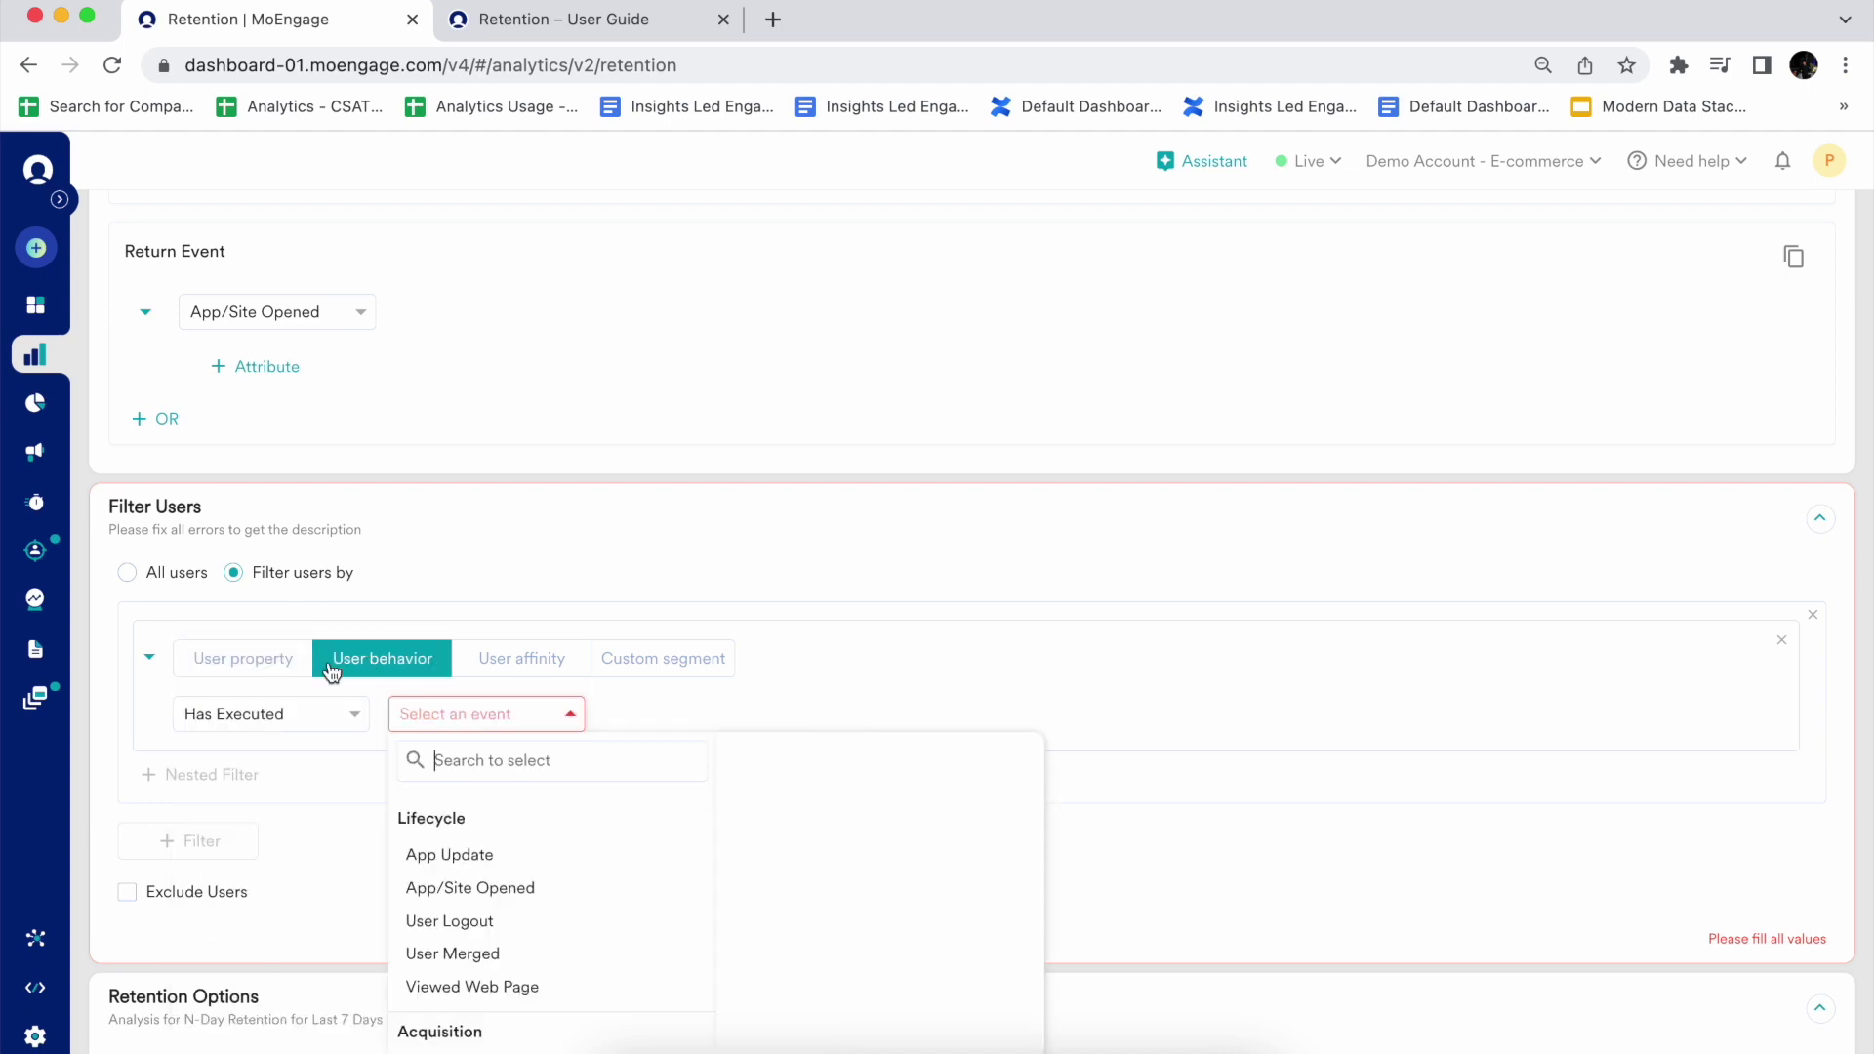
left_click(532, 670)
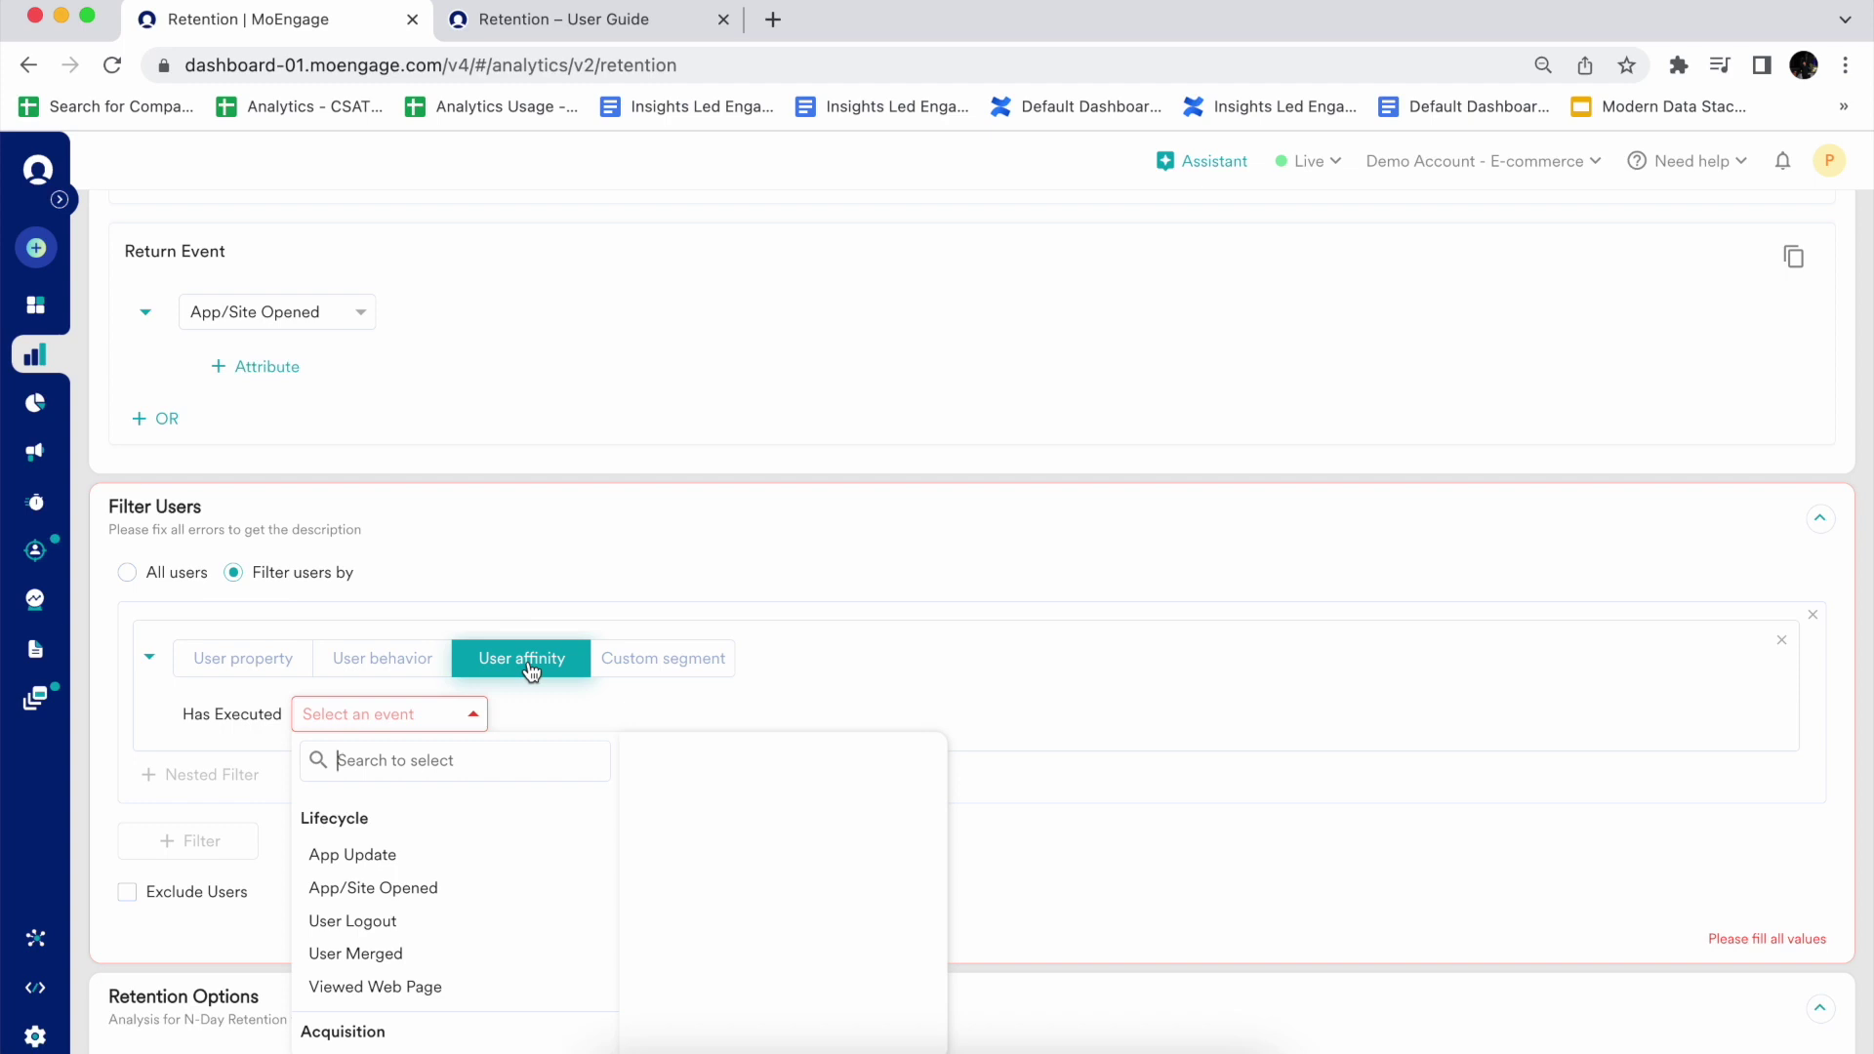
left_click(656, 662)
mouse_move(375, 839)
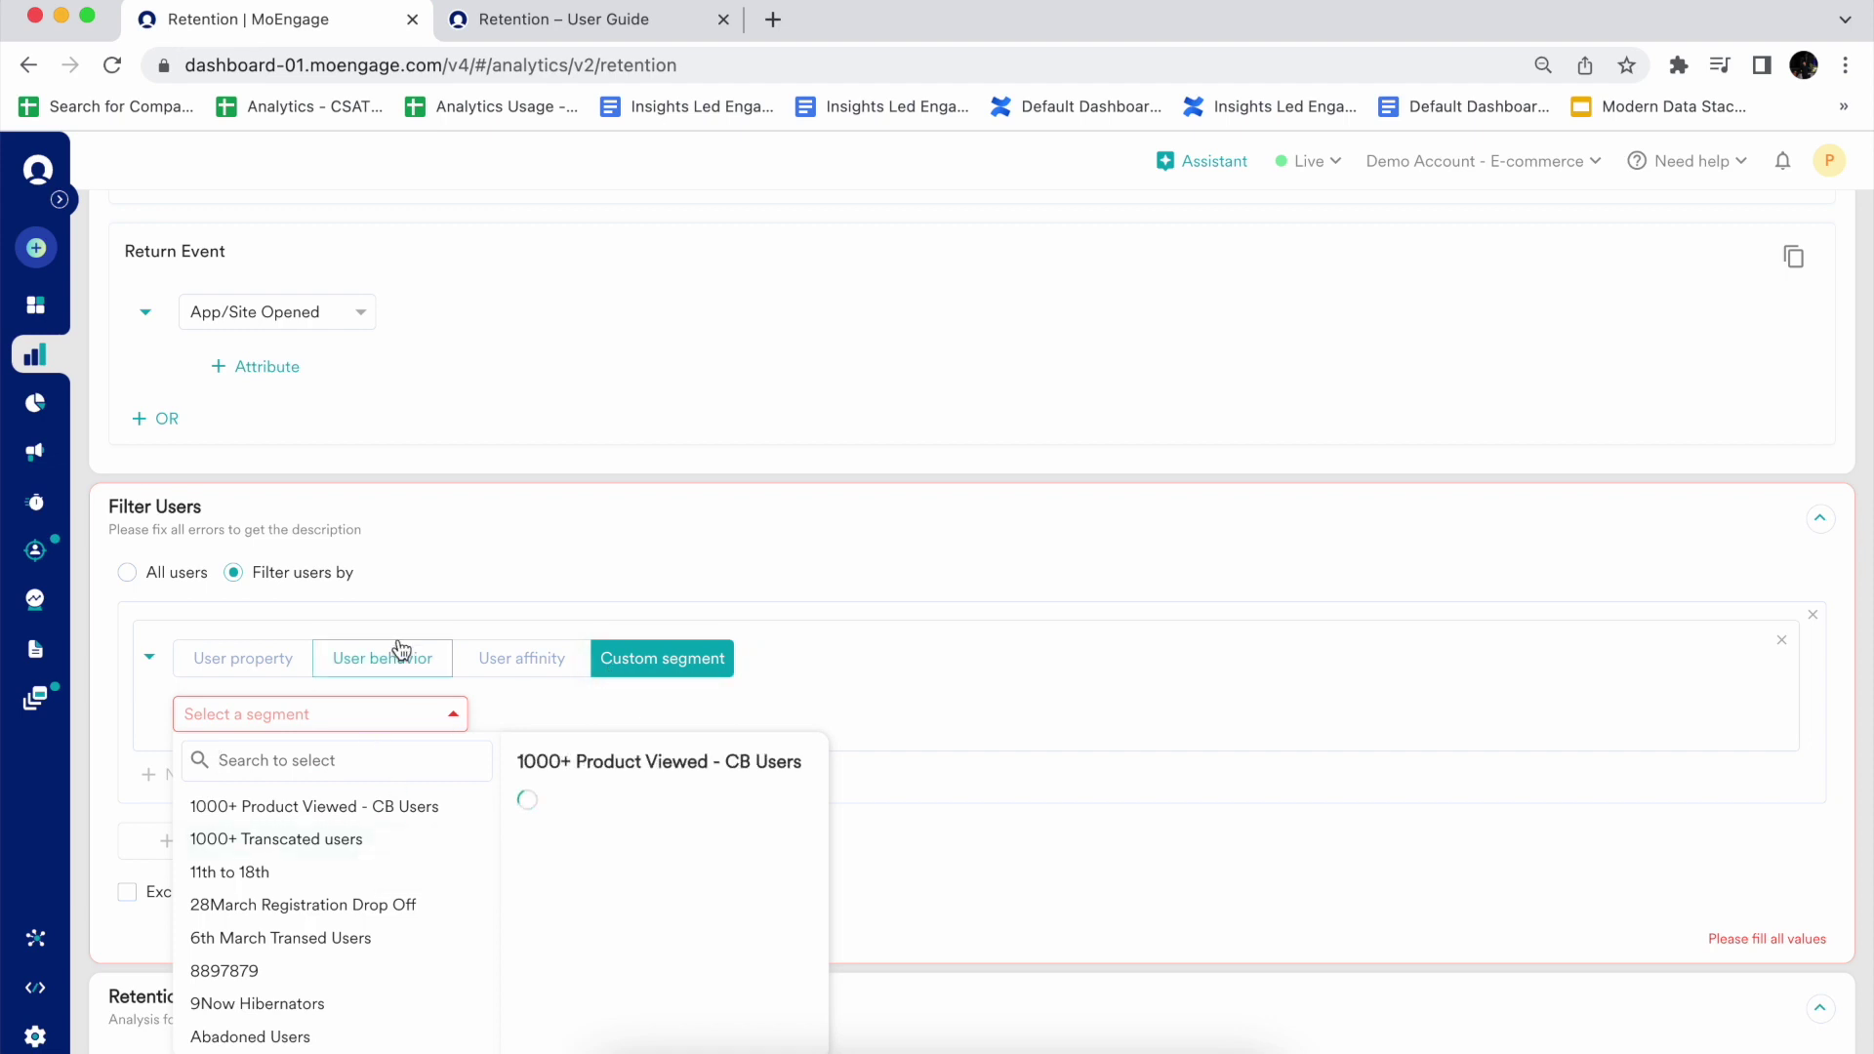
left_click(128, 573)
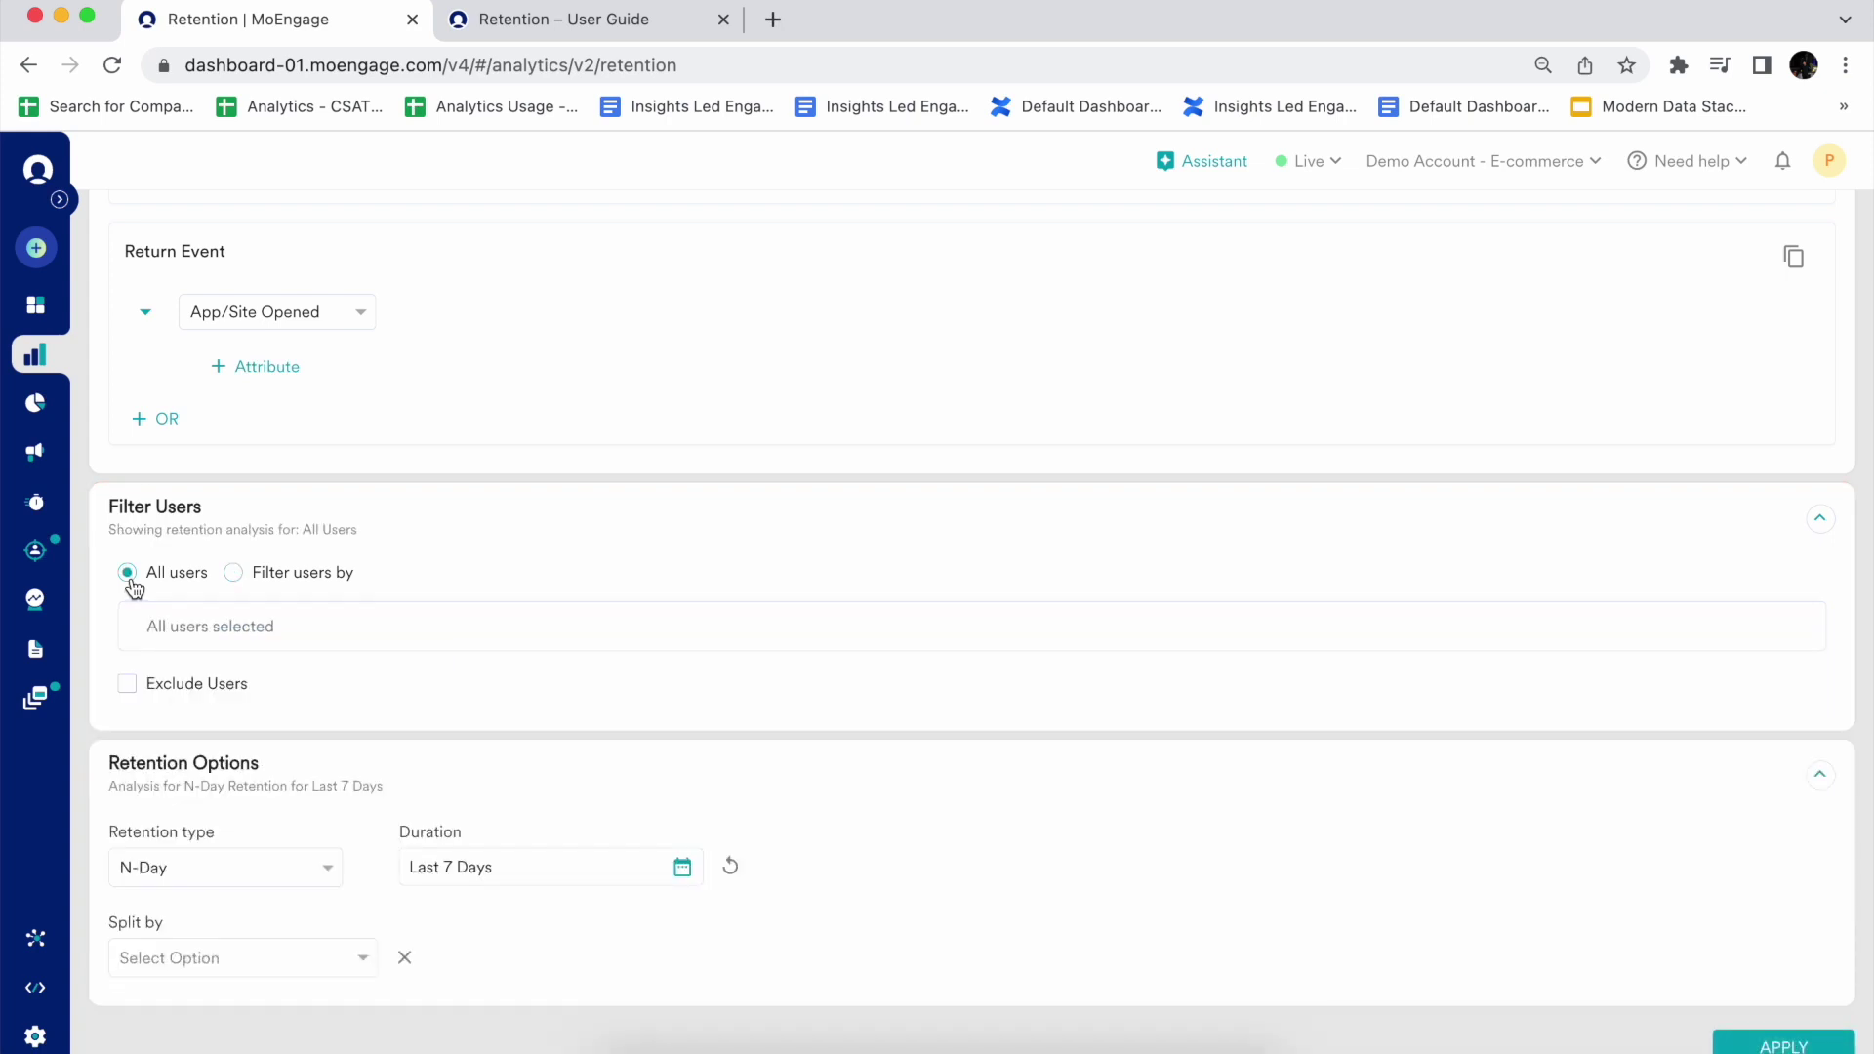
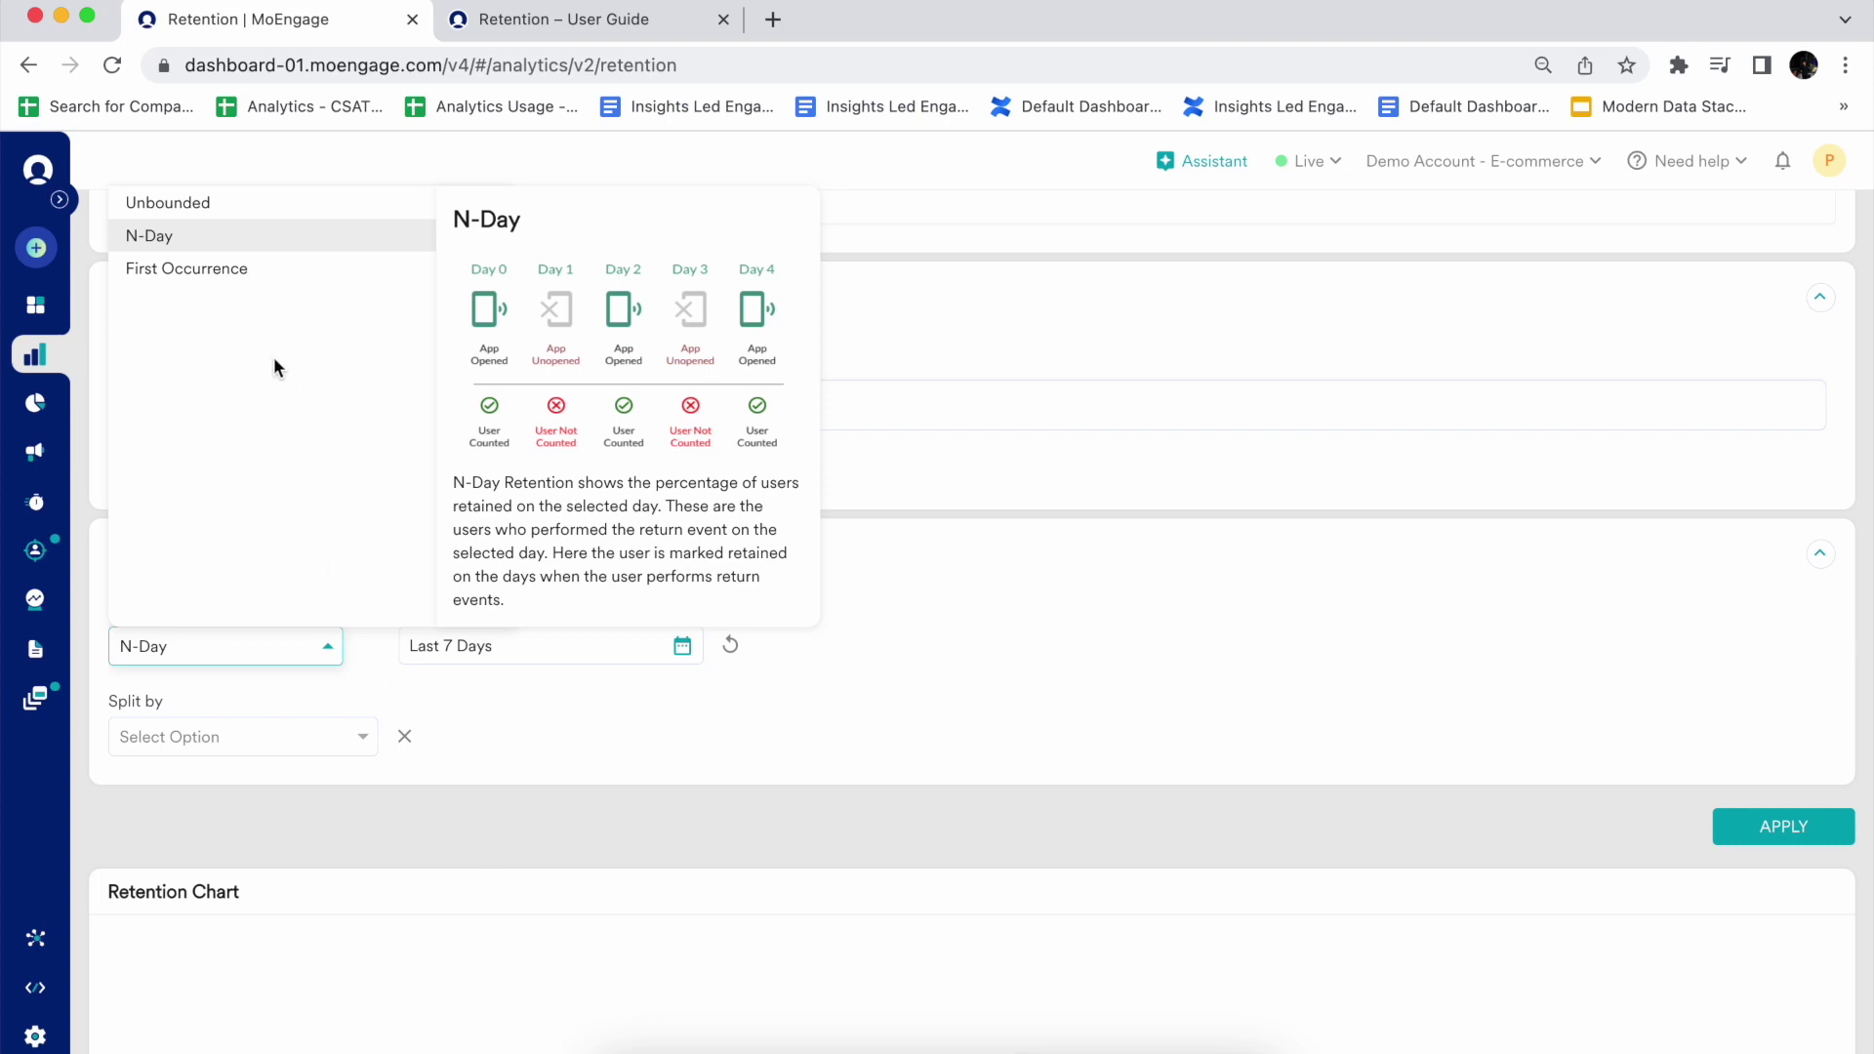
Examine the descriptions of the Unbounded and First Occurrence retention types.
scroll(273, 356, "up", 2)
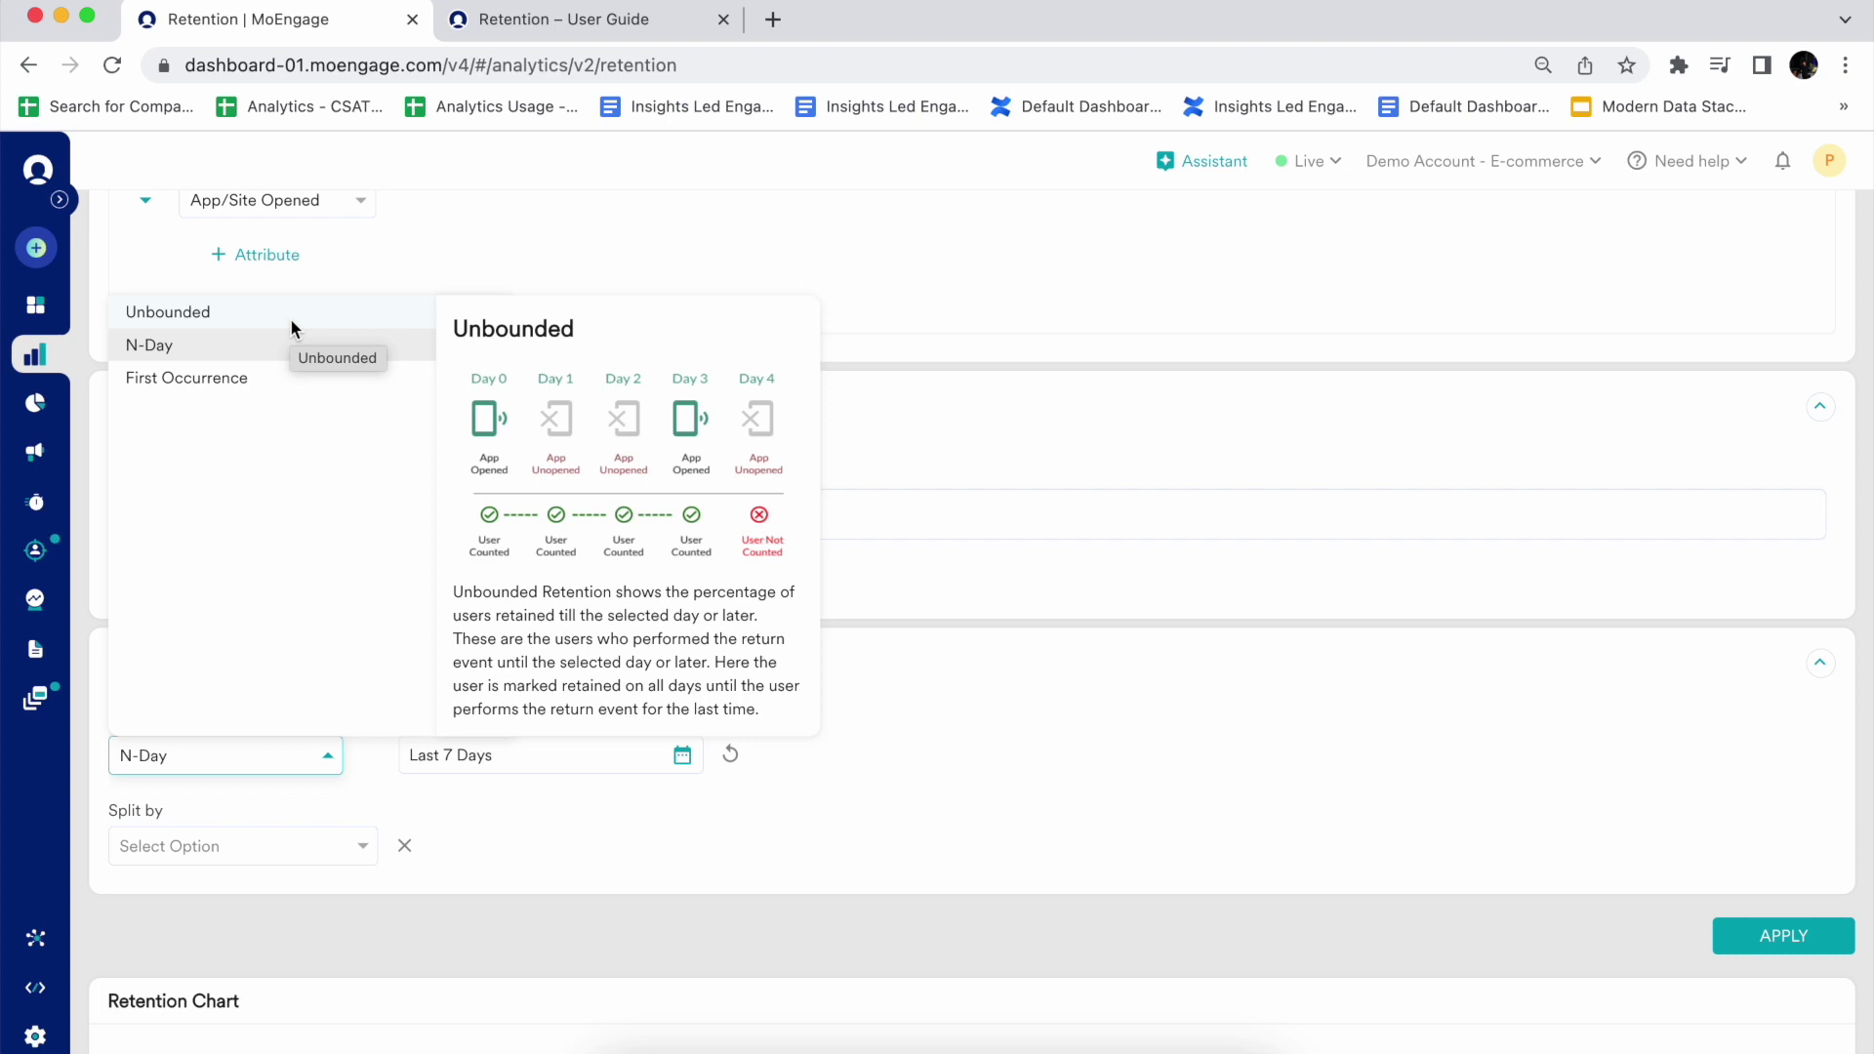
mouse_move(255, 378)
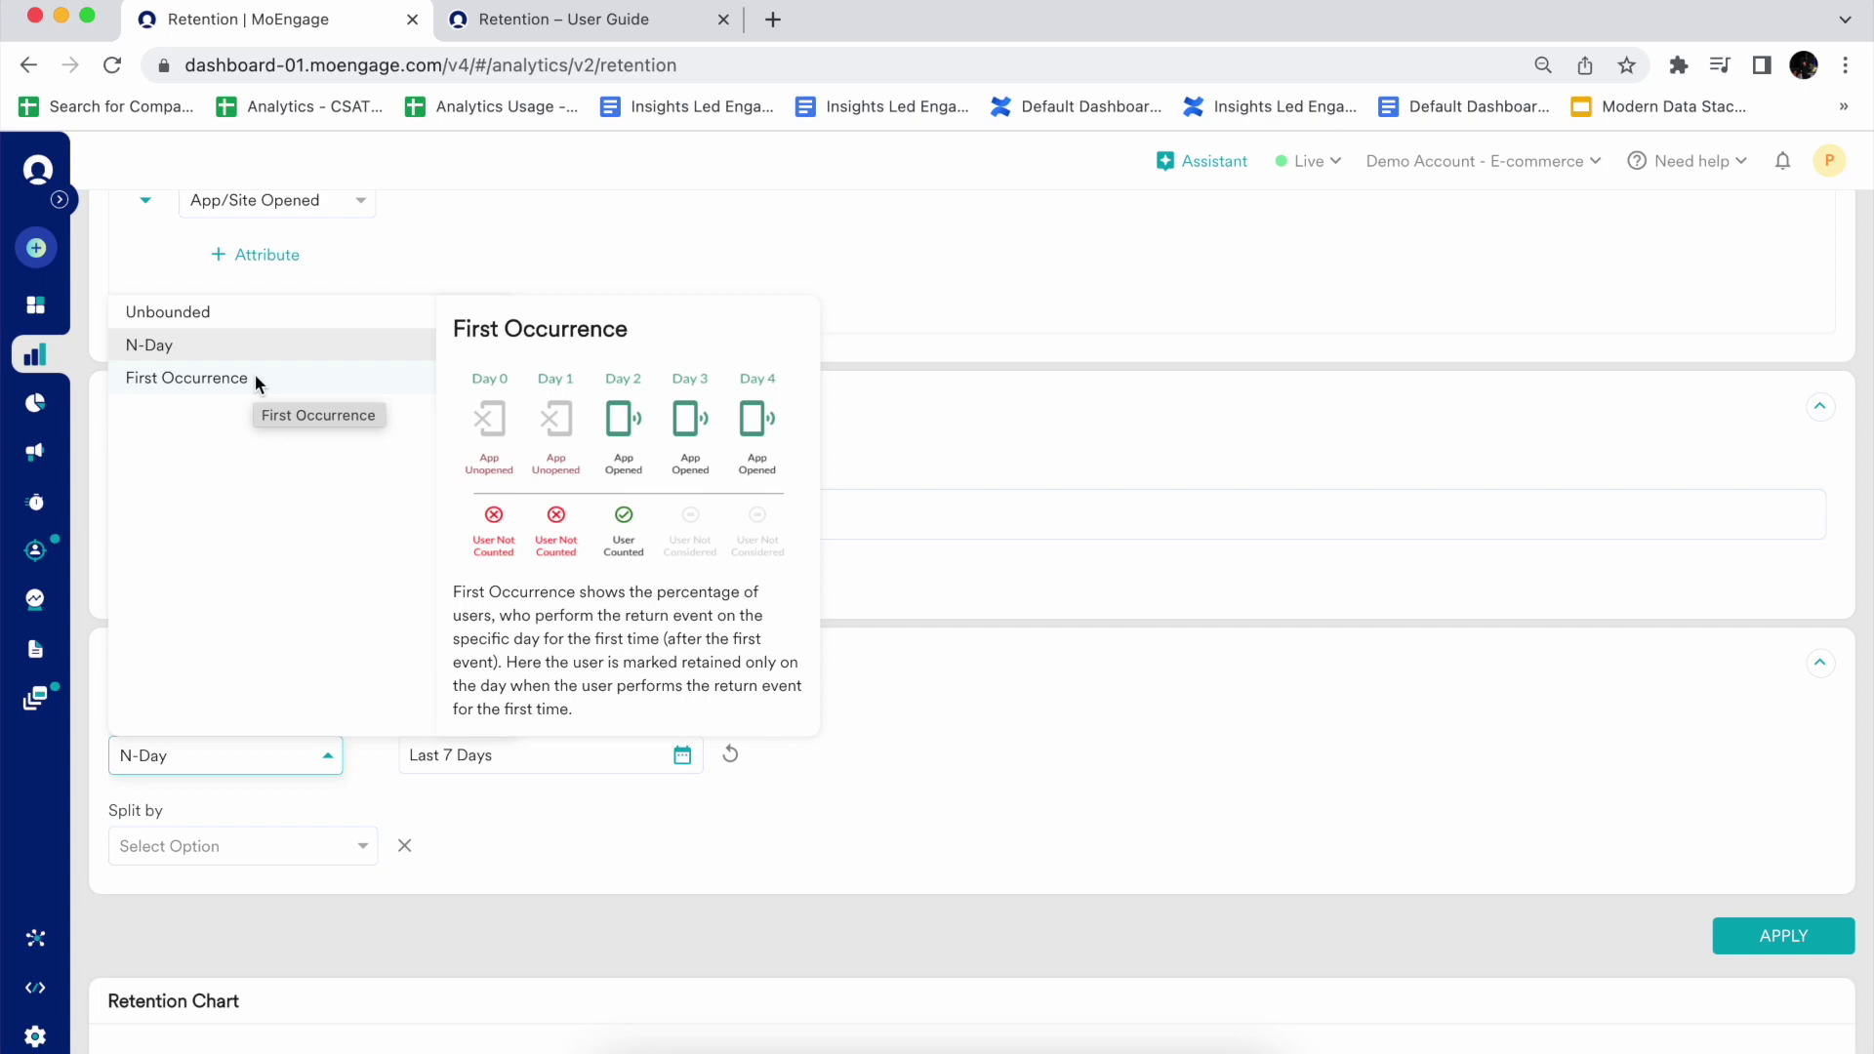
Switch to the Retention user guide and read its explanations and examples of N-Day, Unbounded and First Occurrence retention.
left_click(527, 22)
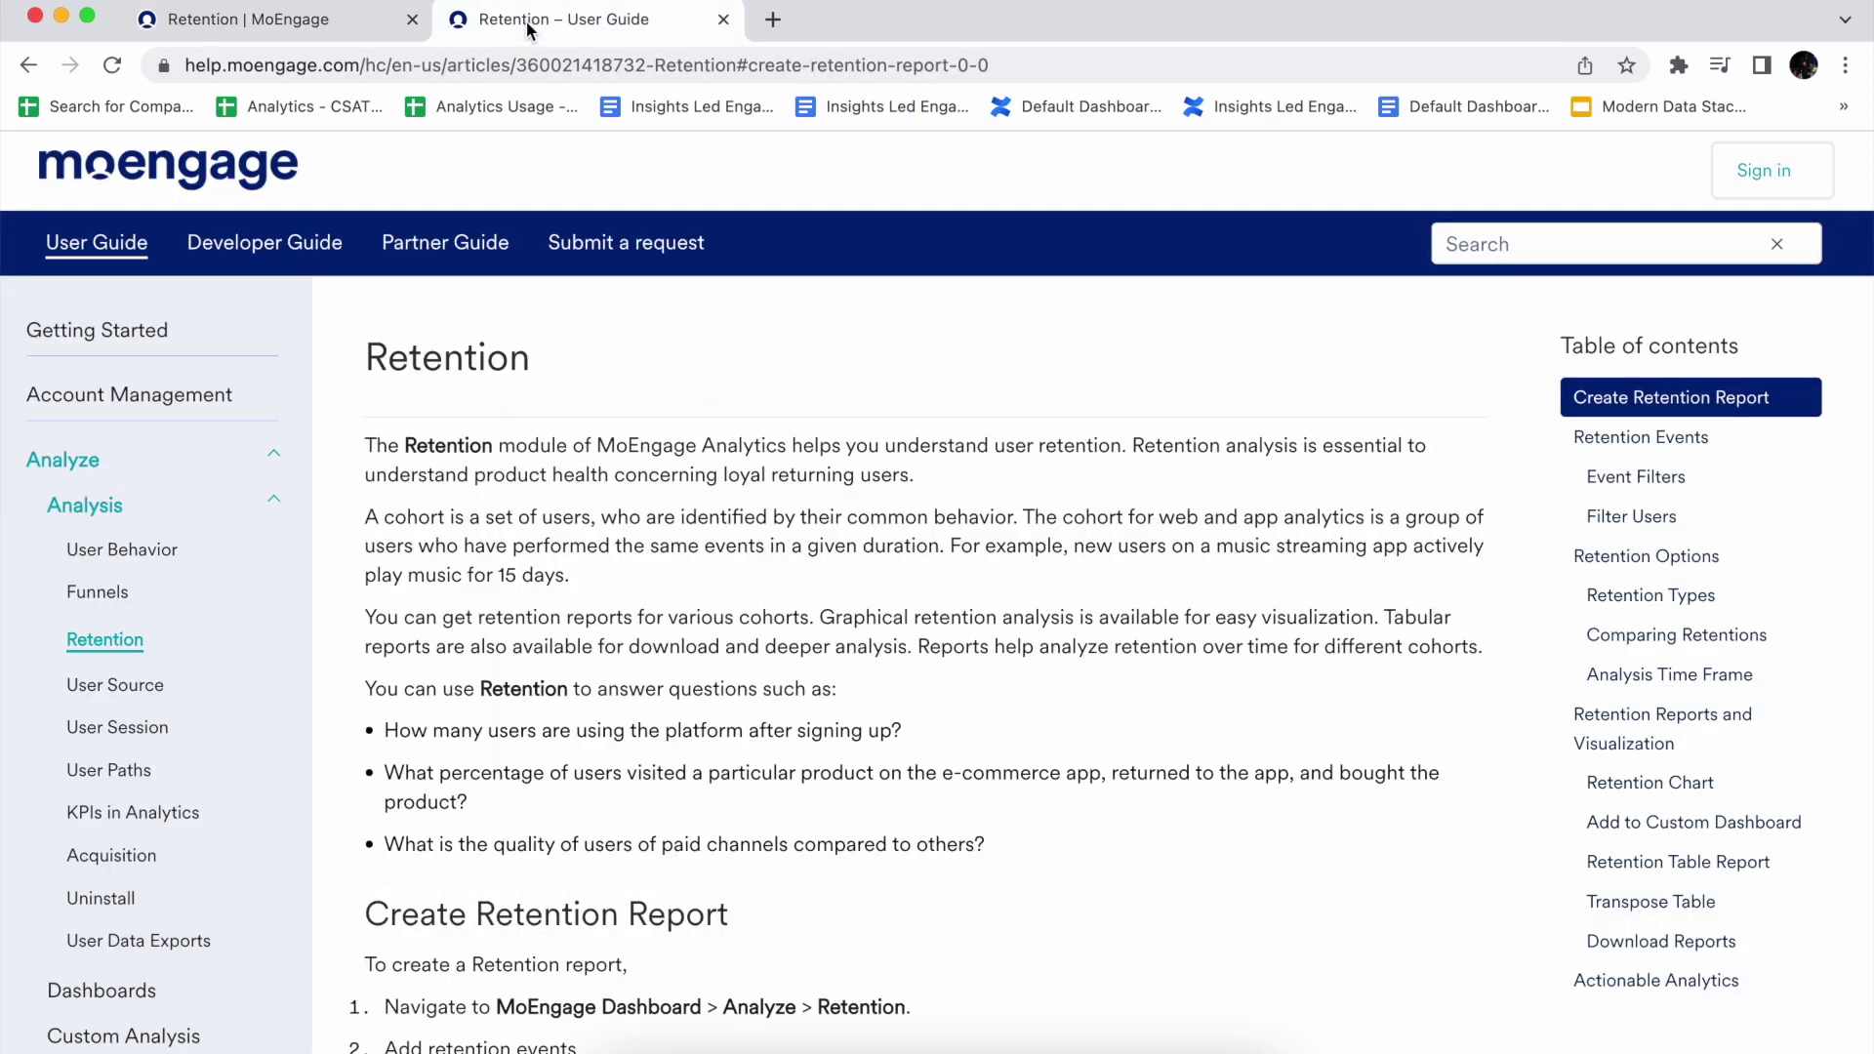
scroll(543, 572, "down", 9)
scroll(542, 570, "down", 12)
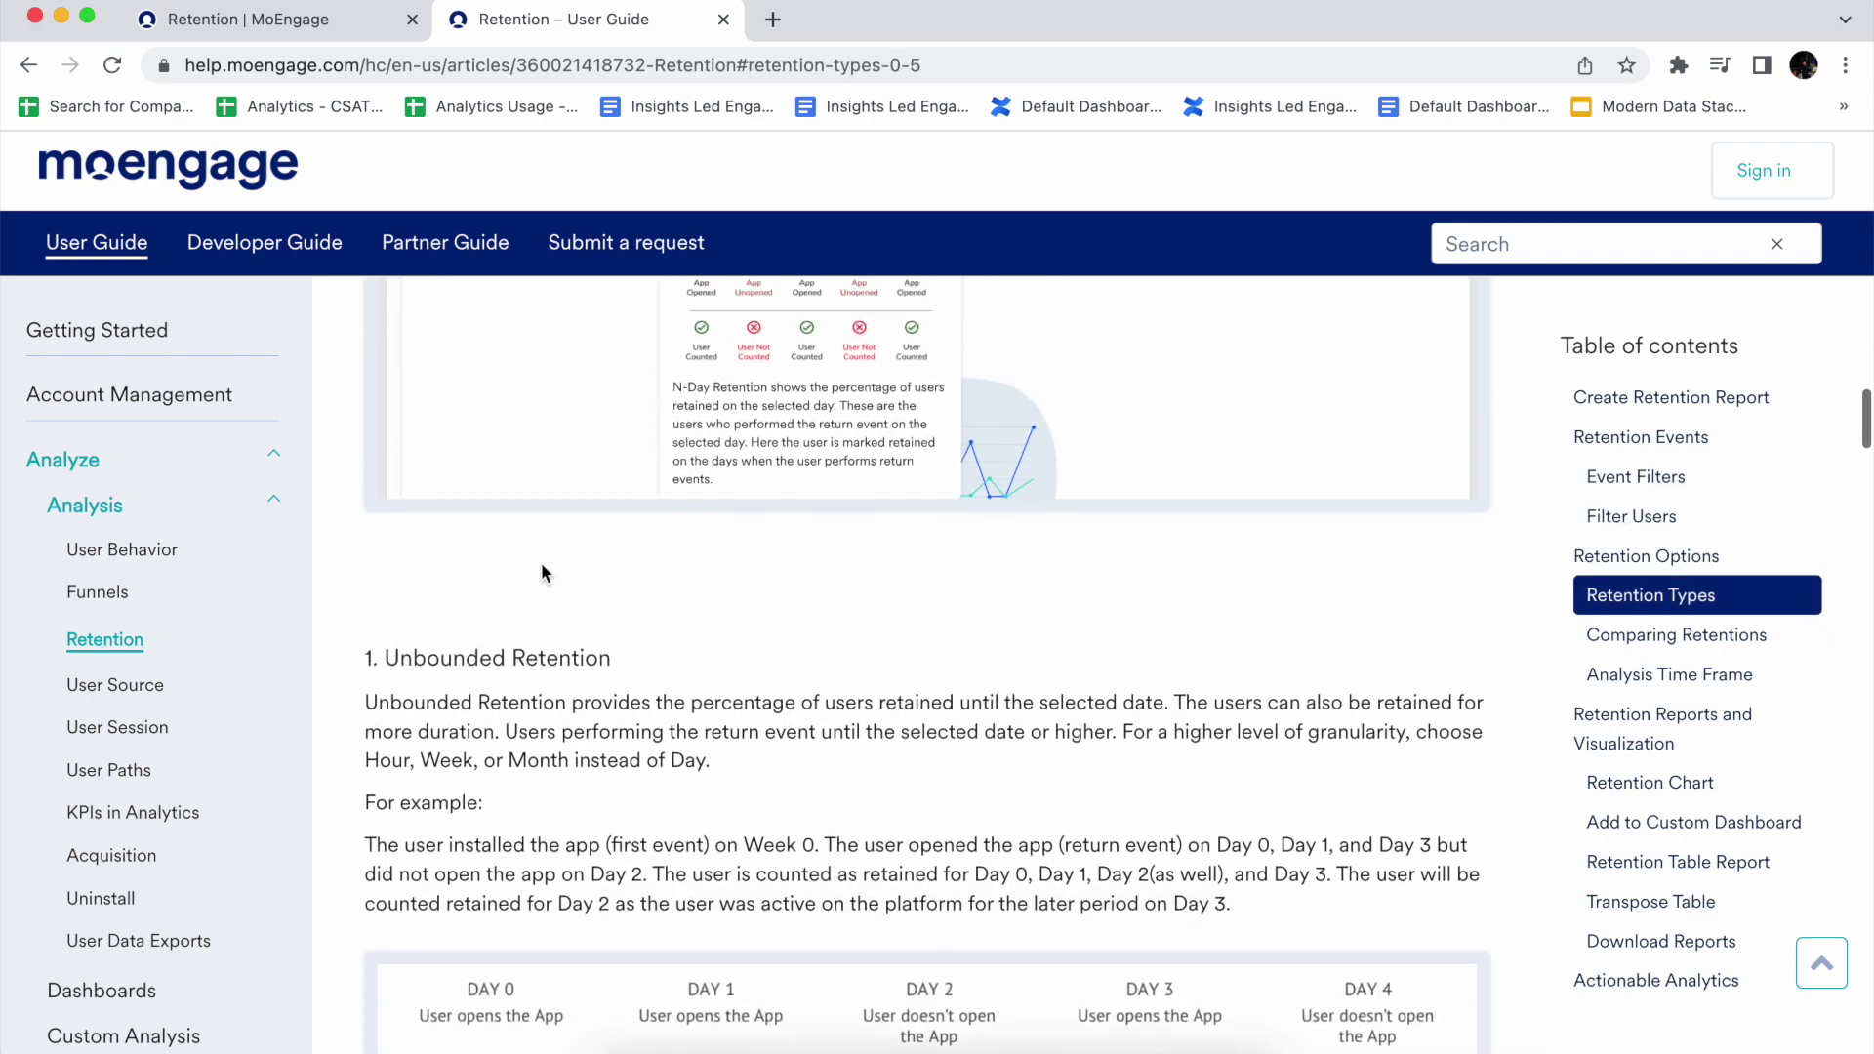
scroll(543, 572, "up", 5)
scroll(543, 572, "down", 8)
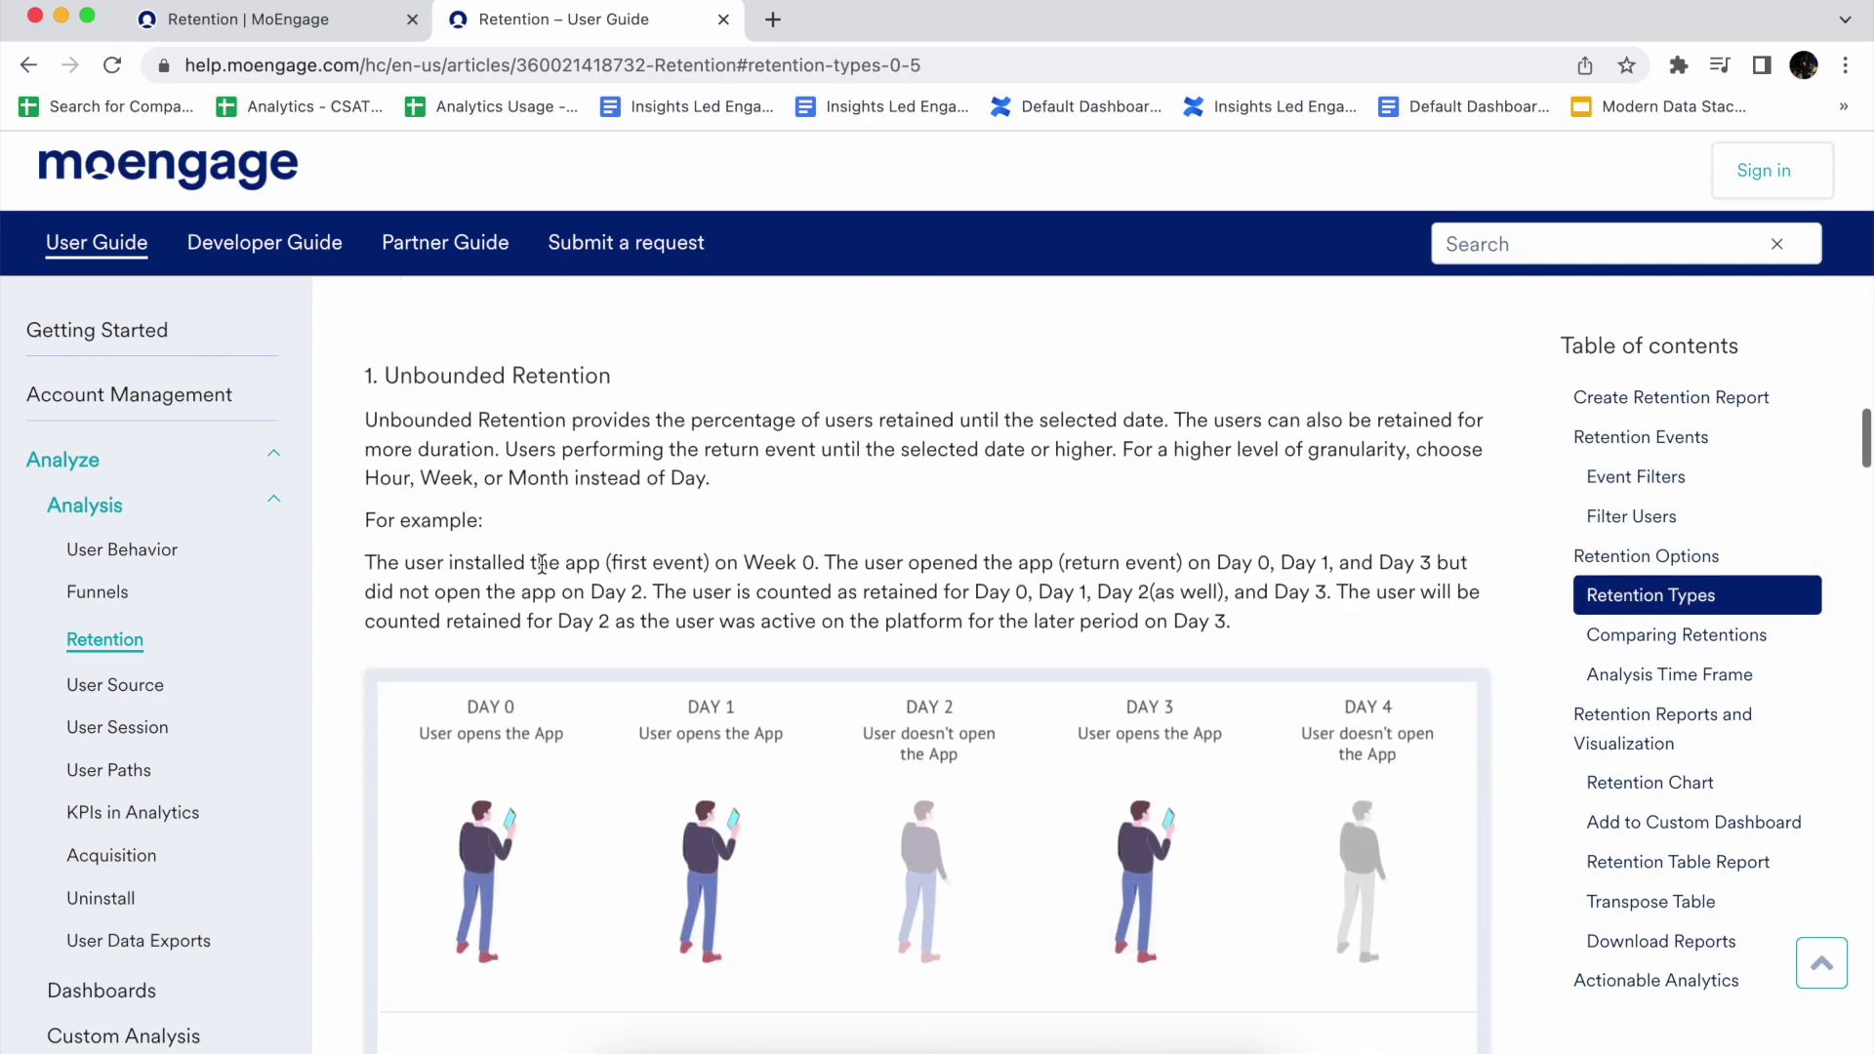
scroll(543, 564, "down", 5)
scroll(542, 564, "up", 1)
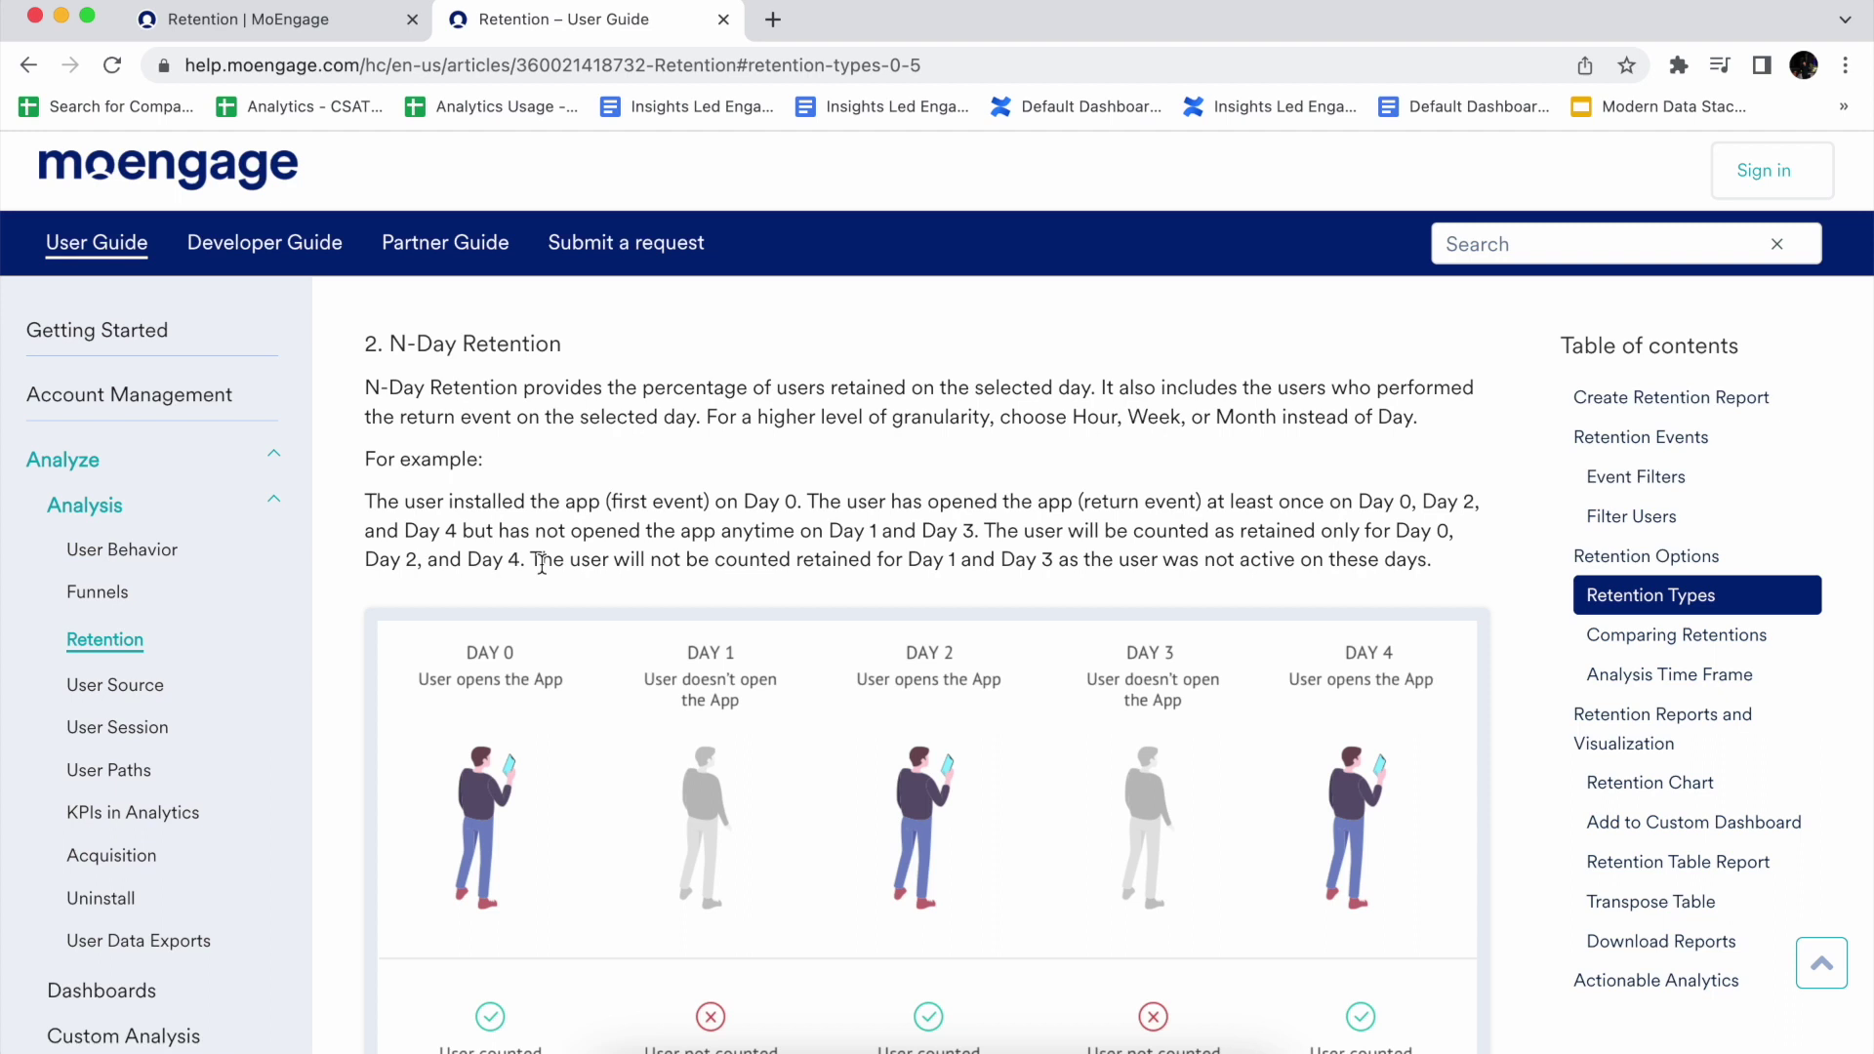
scroll(542, 564, "down", 2)
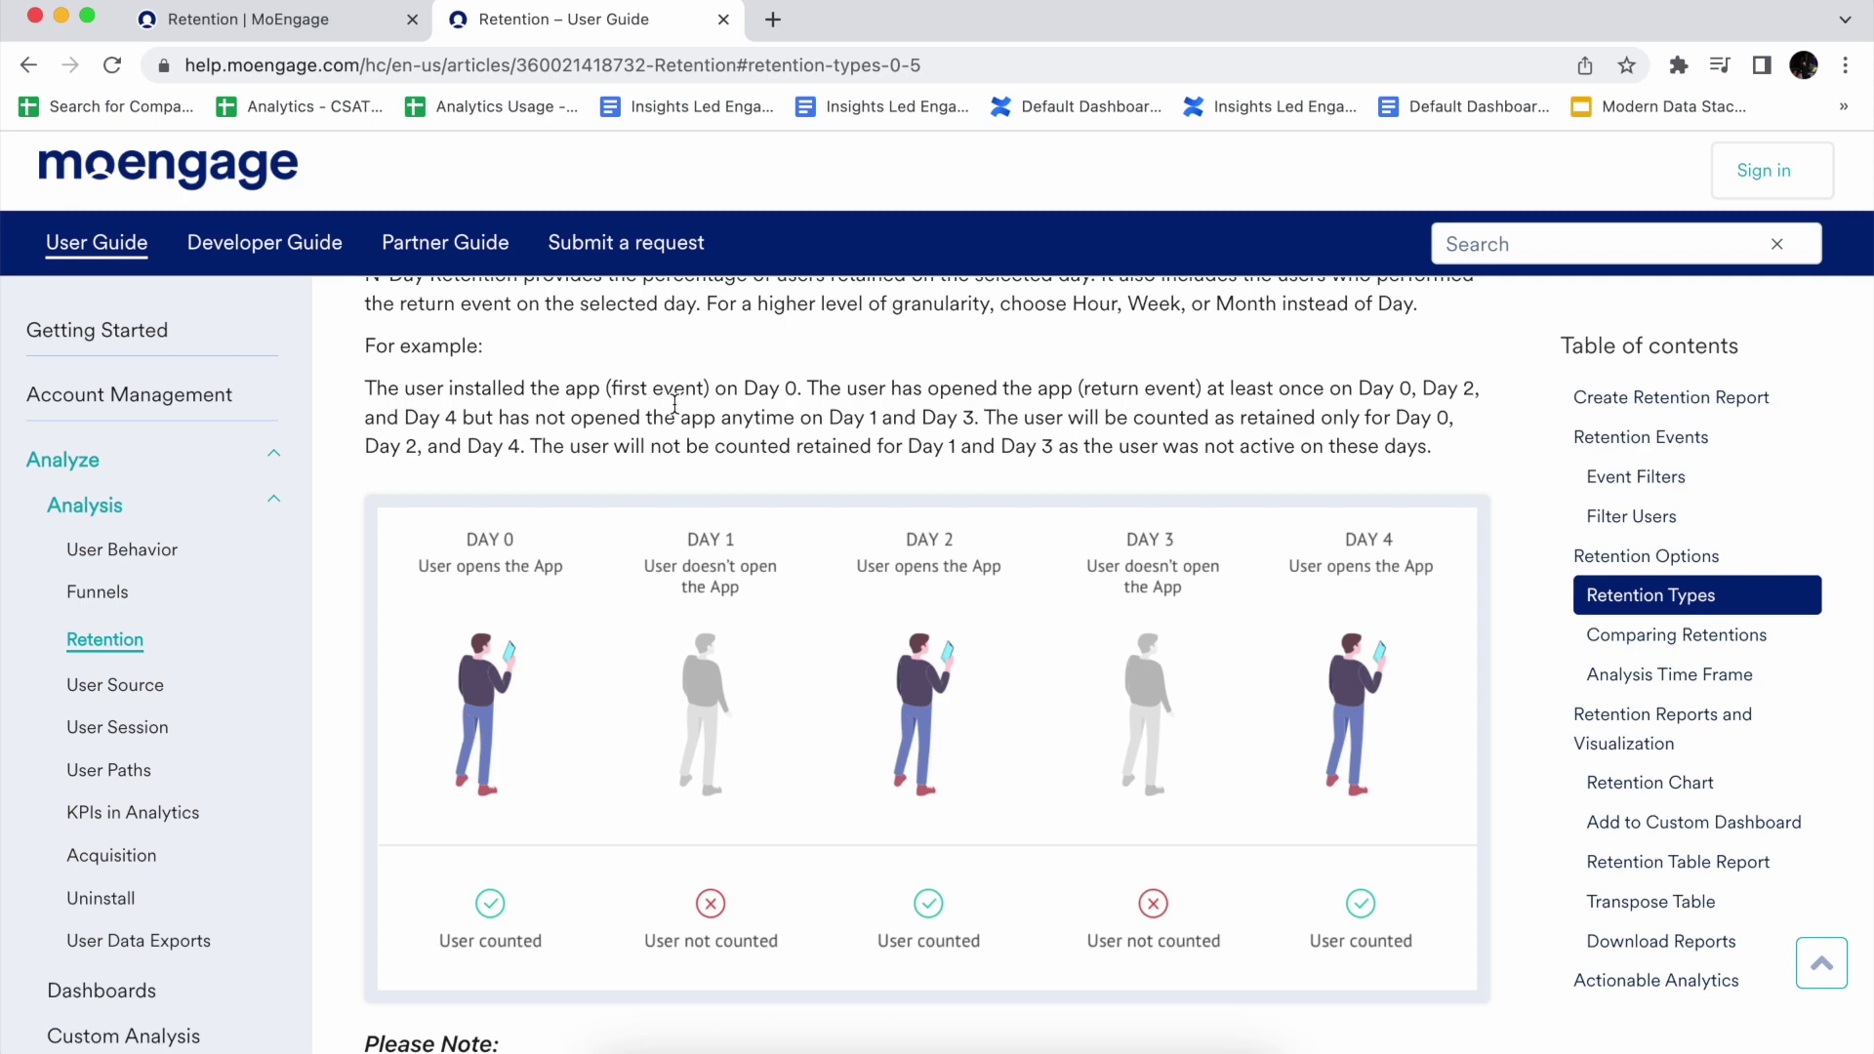
scroll(674, 402, "up", 10)
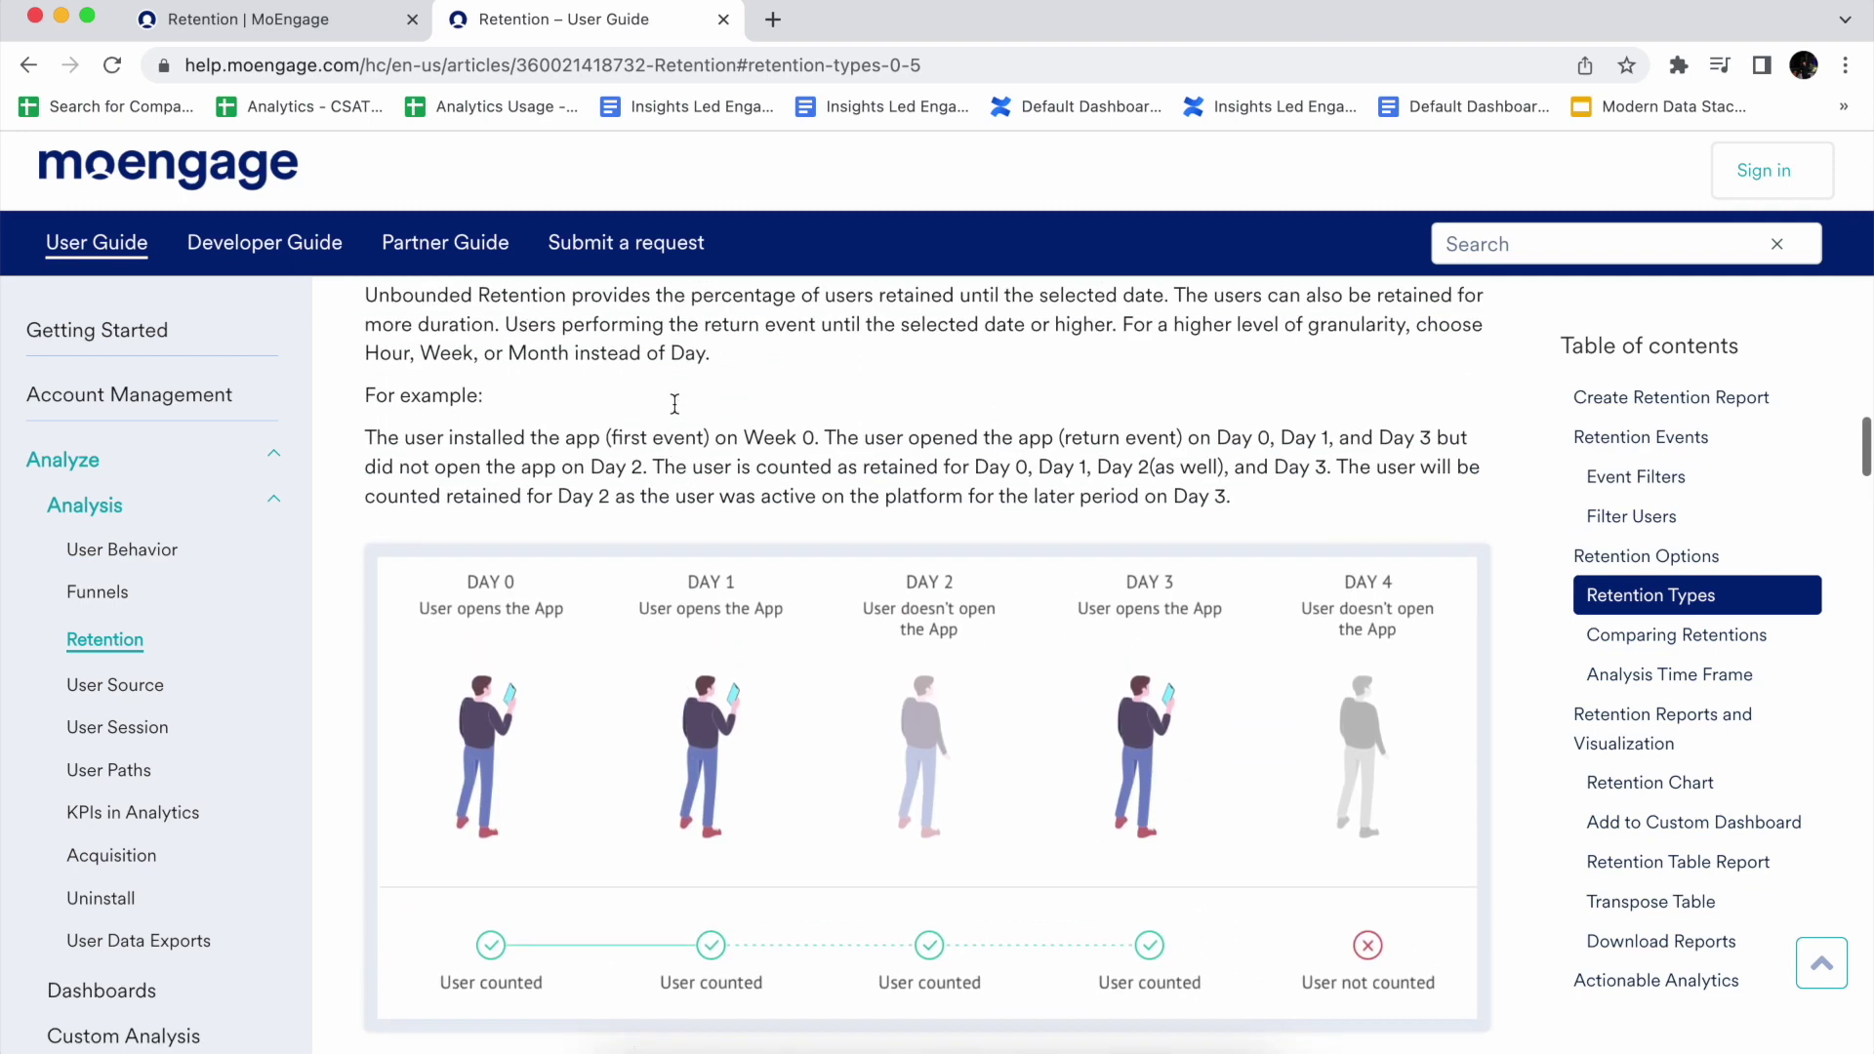
scroll(673, 402, "up", 2)
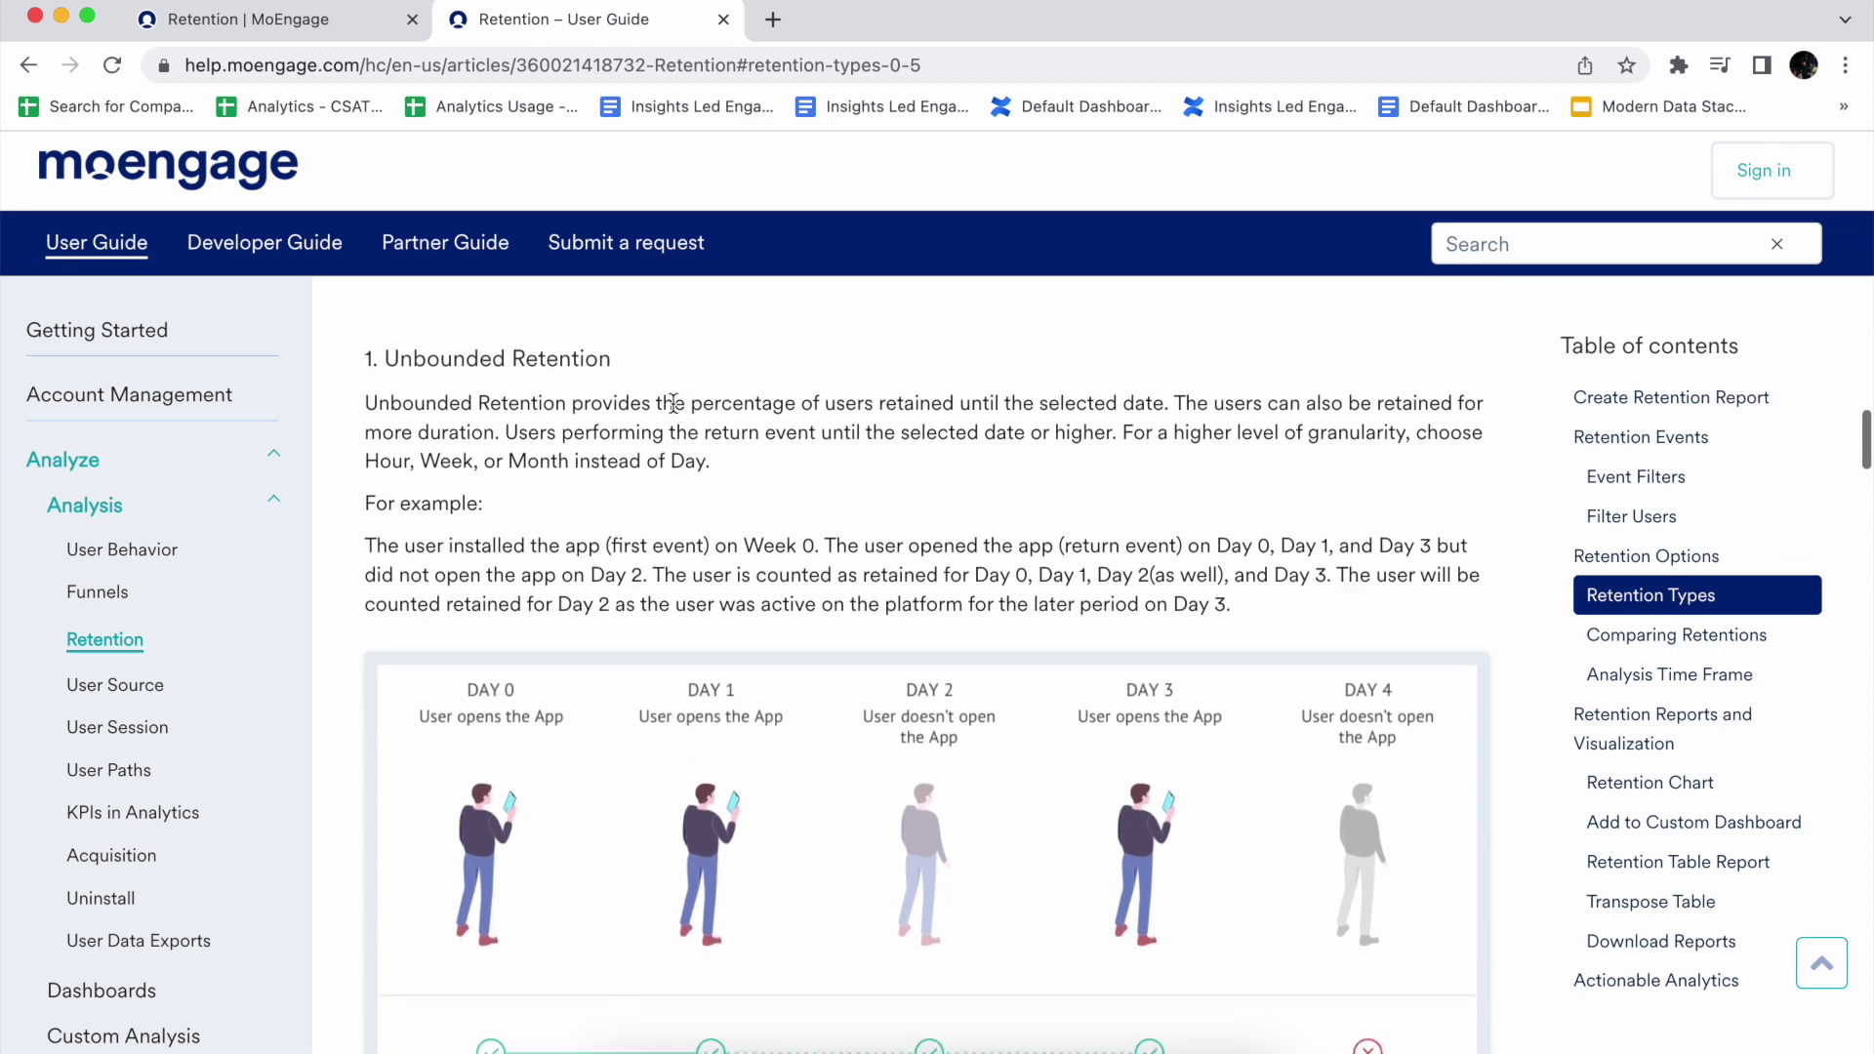
scroll(673, 402, "down", 2)
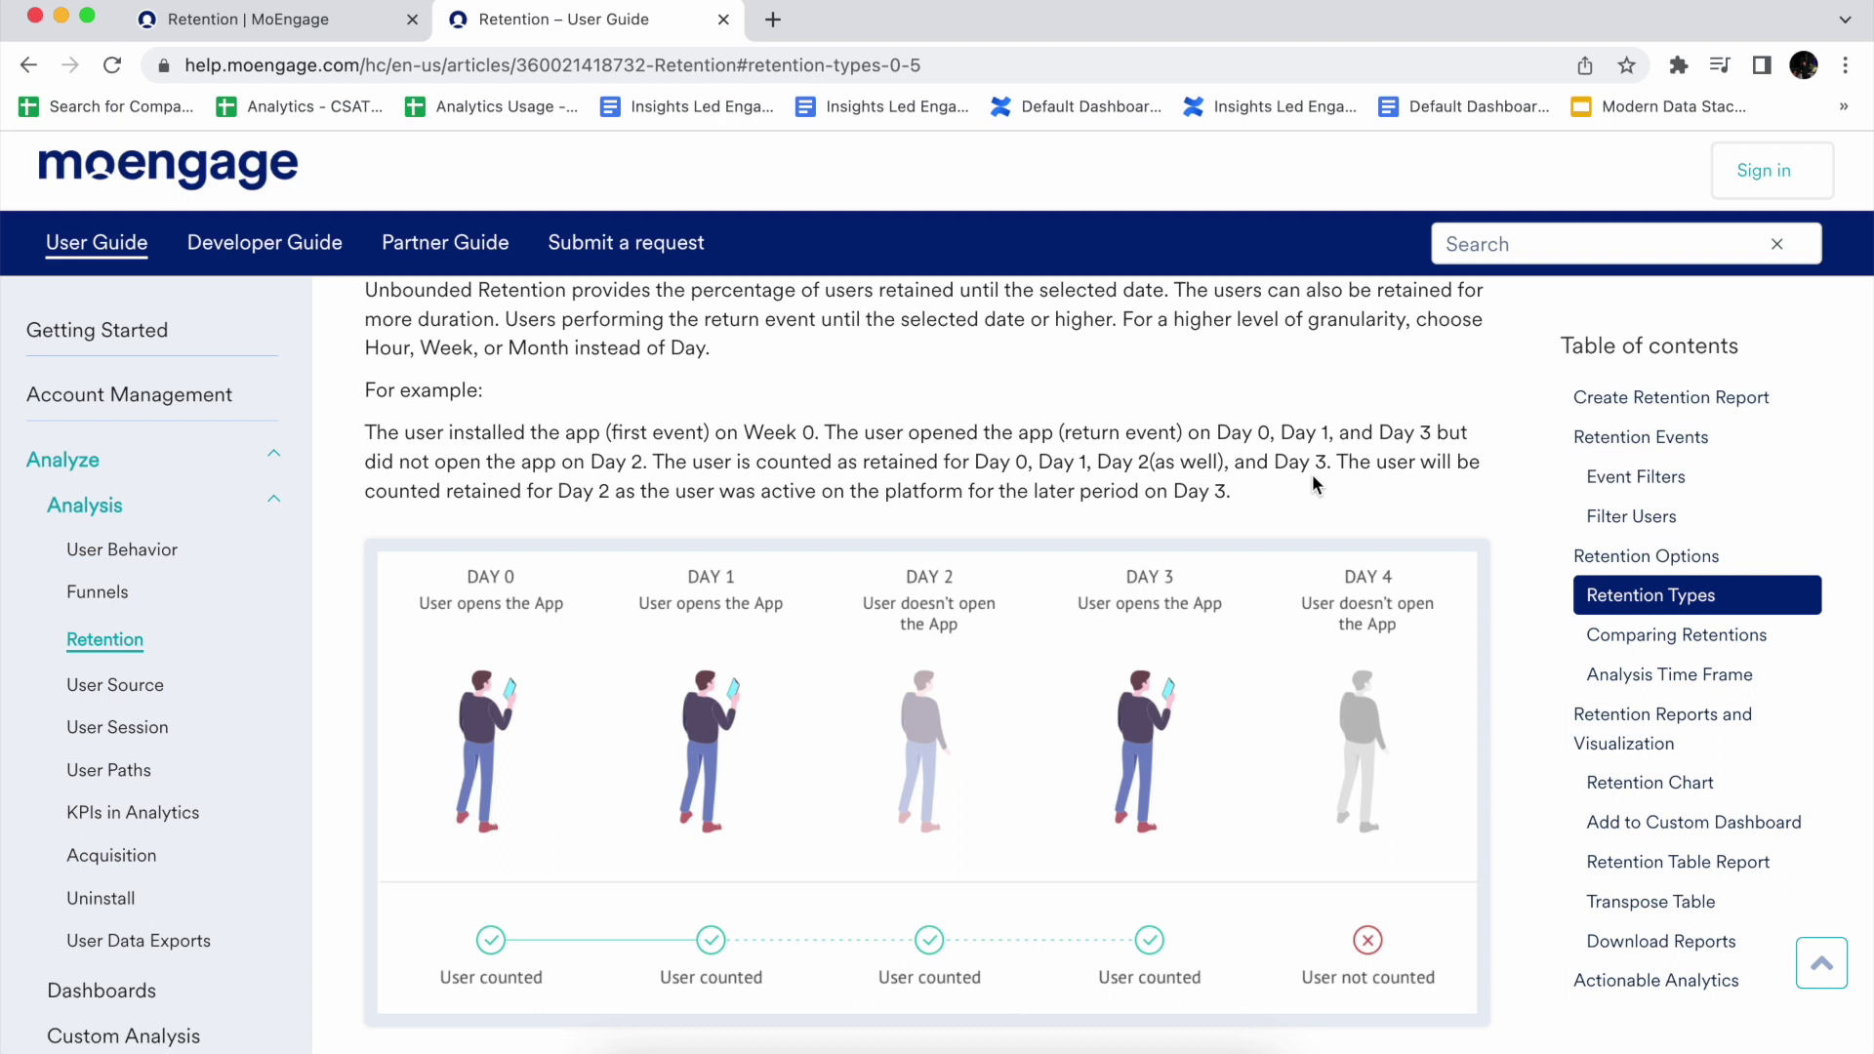
scroll(1280, 369, "up", 3)
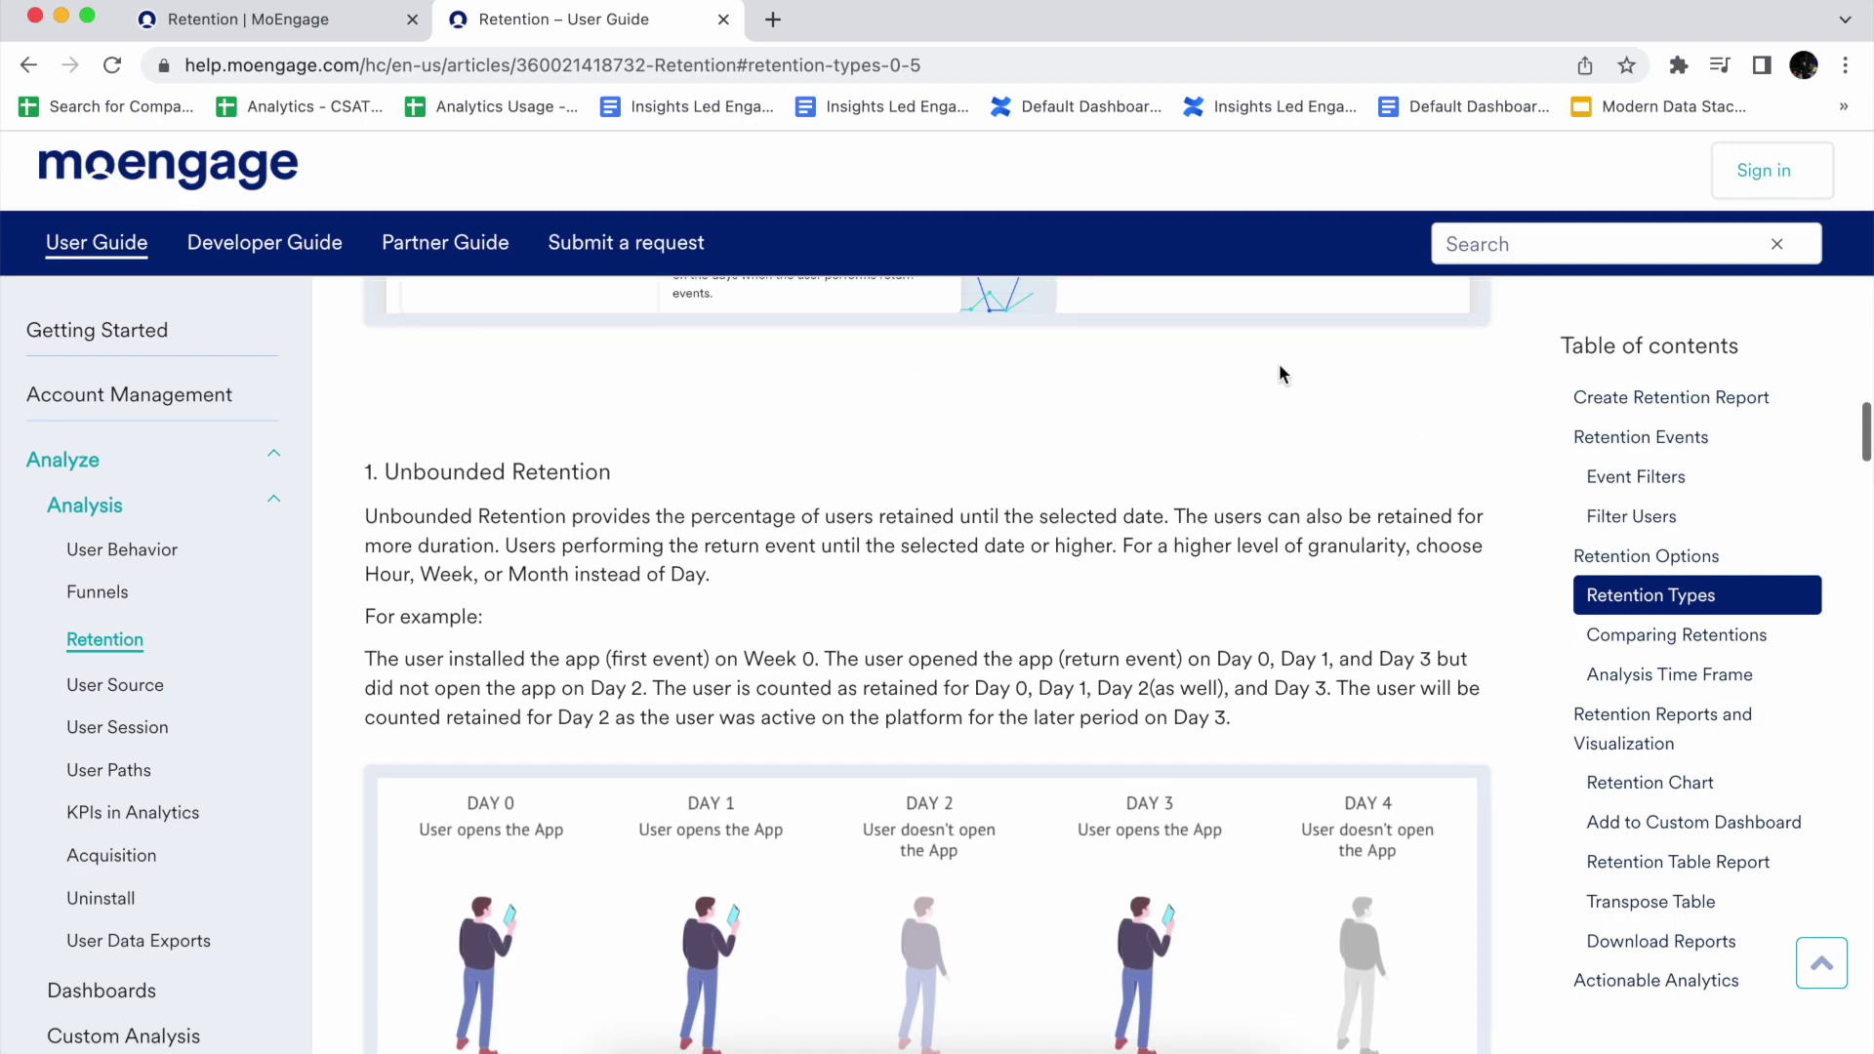
scroll(1132, 557, "down", 15)
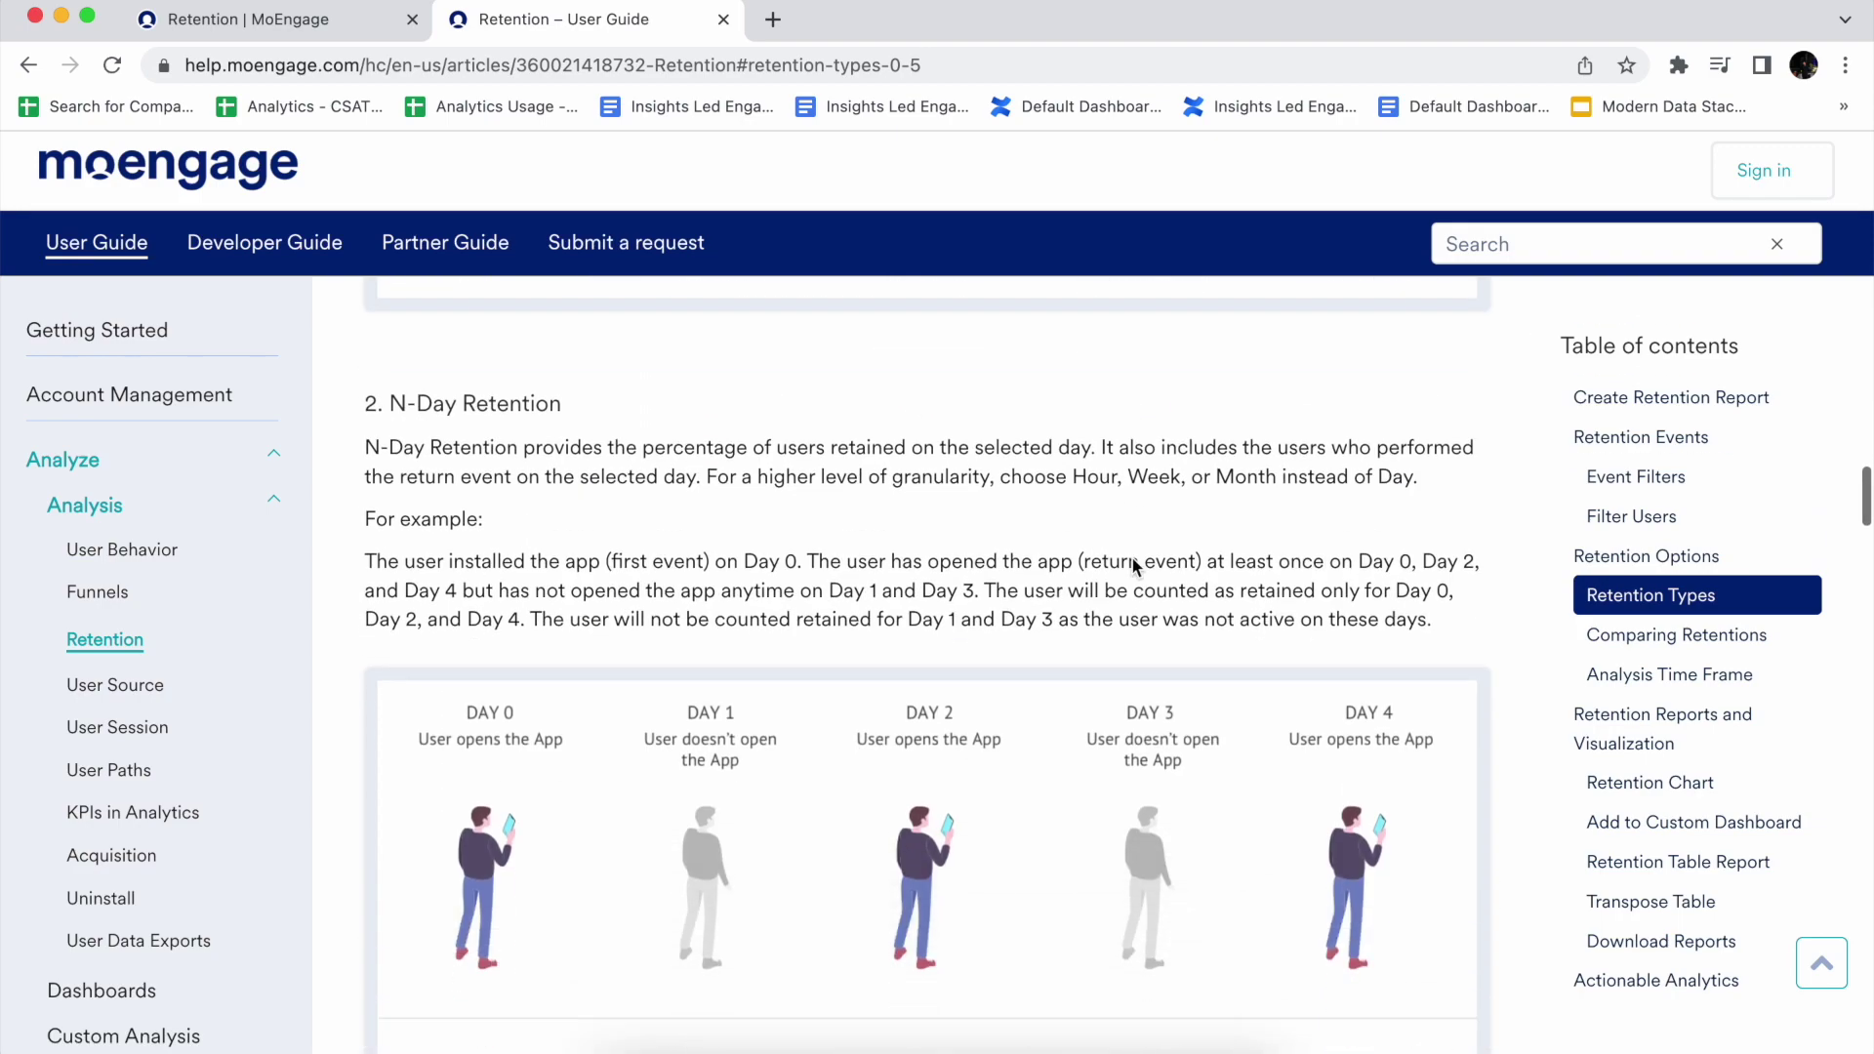
scroll(1132, 557, "down", 6)
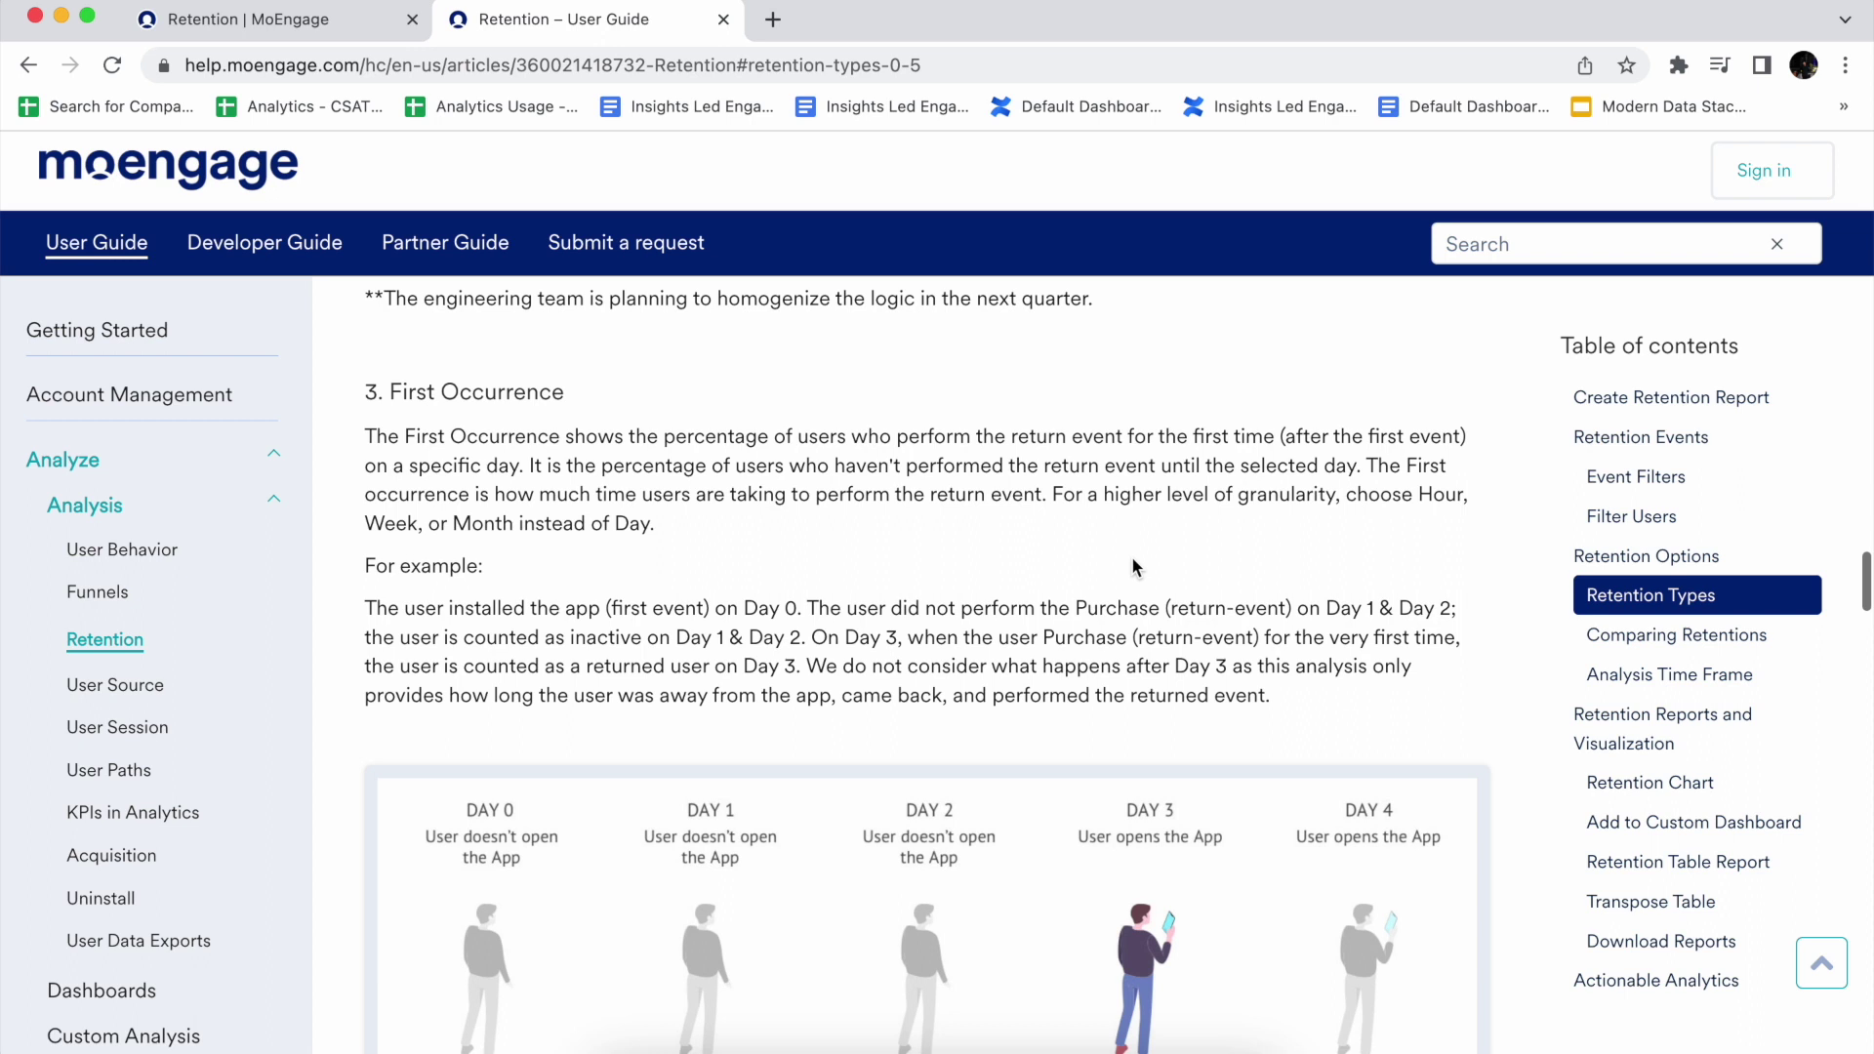
scroll(1132, 561, "down", 2)
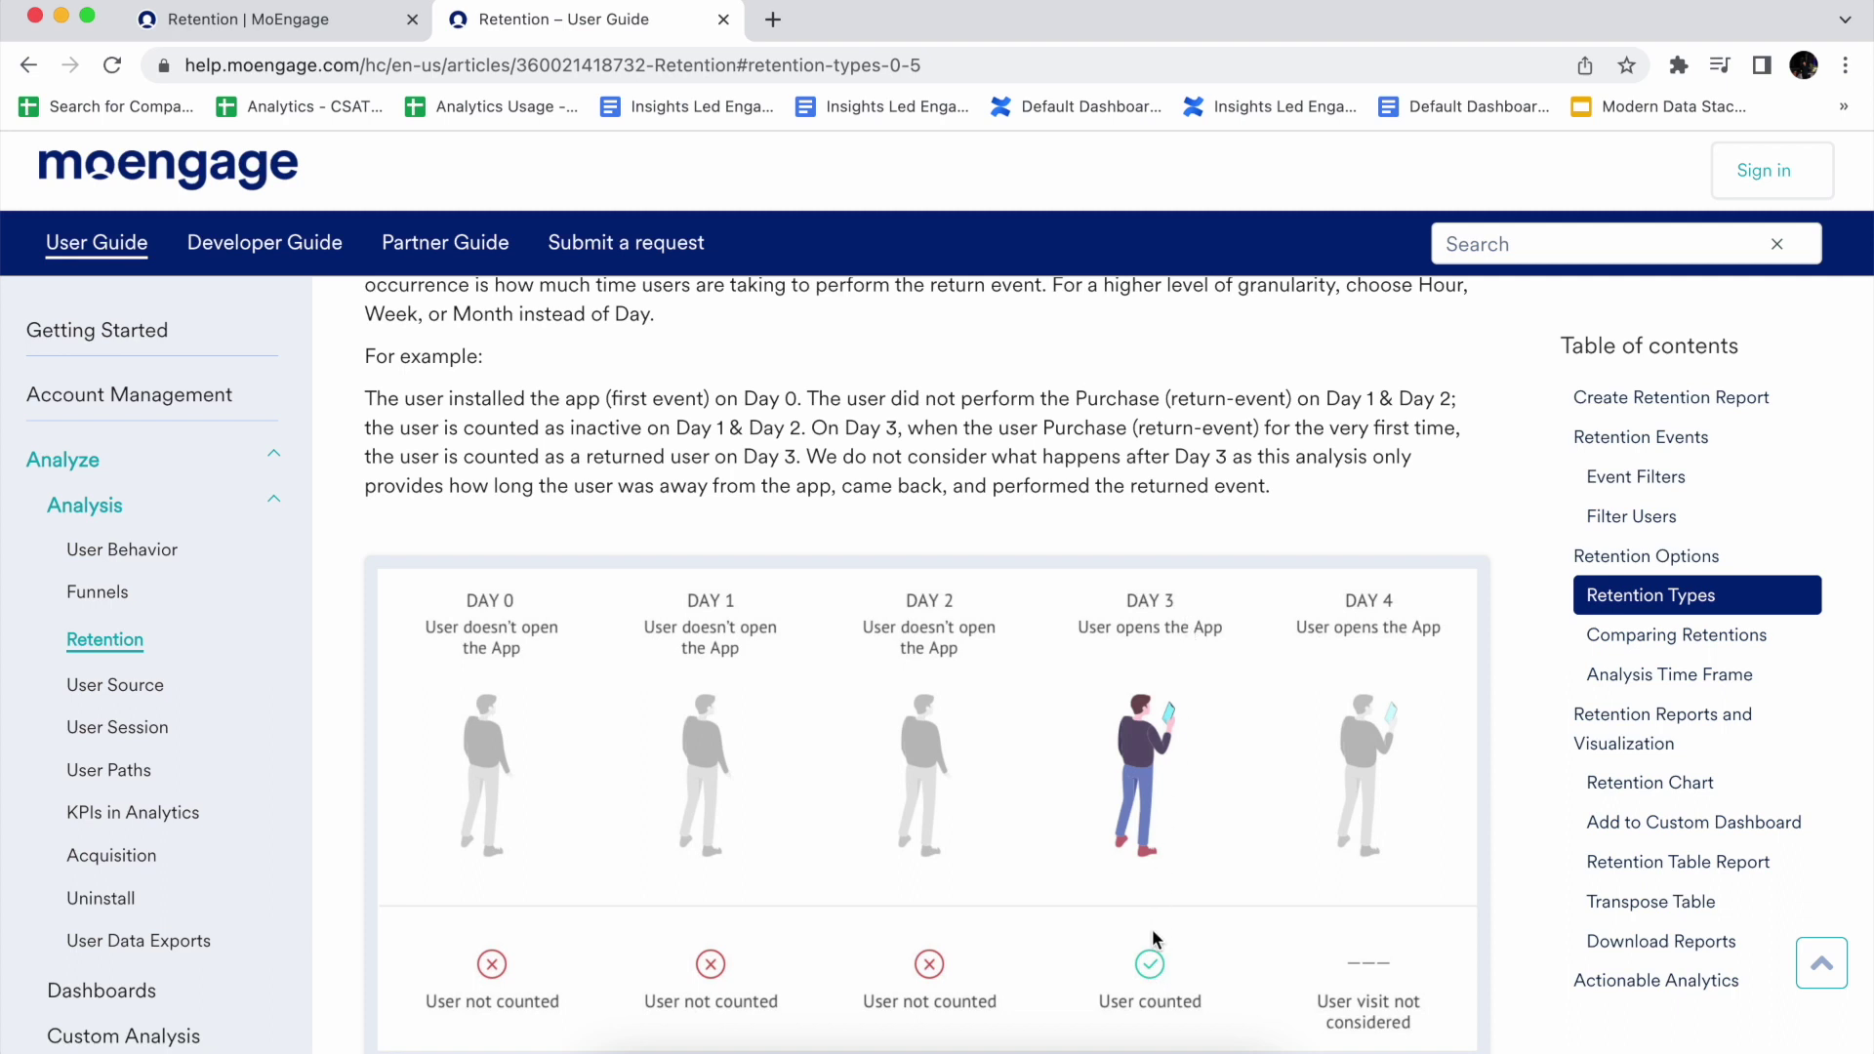
scroll(1168, 496, "up", 1)
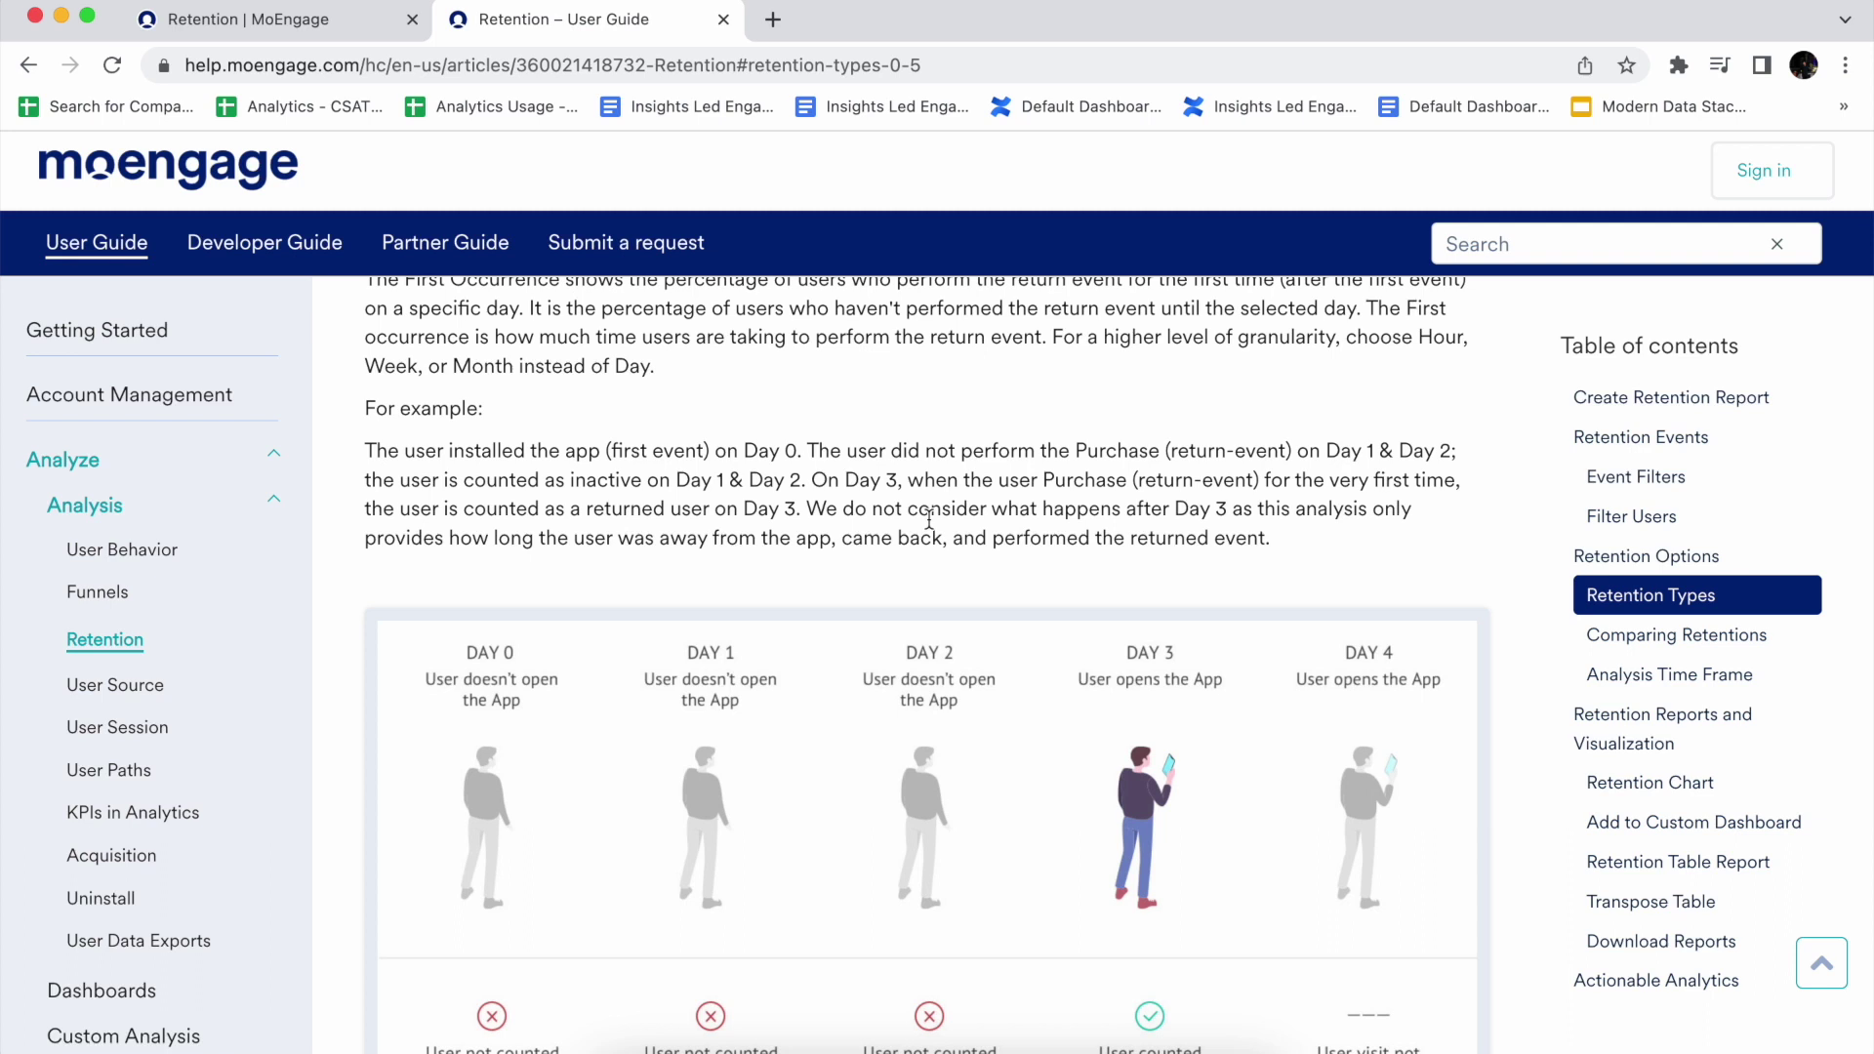
Switch back to the MoEngage retention setup, keep the N-Day retention type and set the duration to This Month.
left_click(323, 27)
scroll(758, 389, "up", 4)
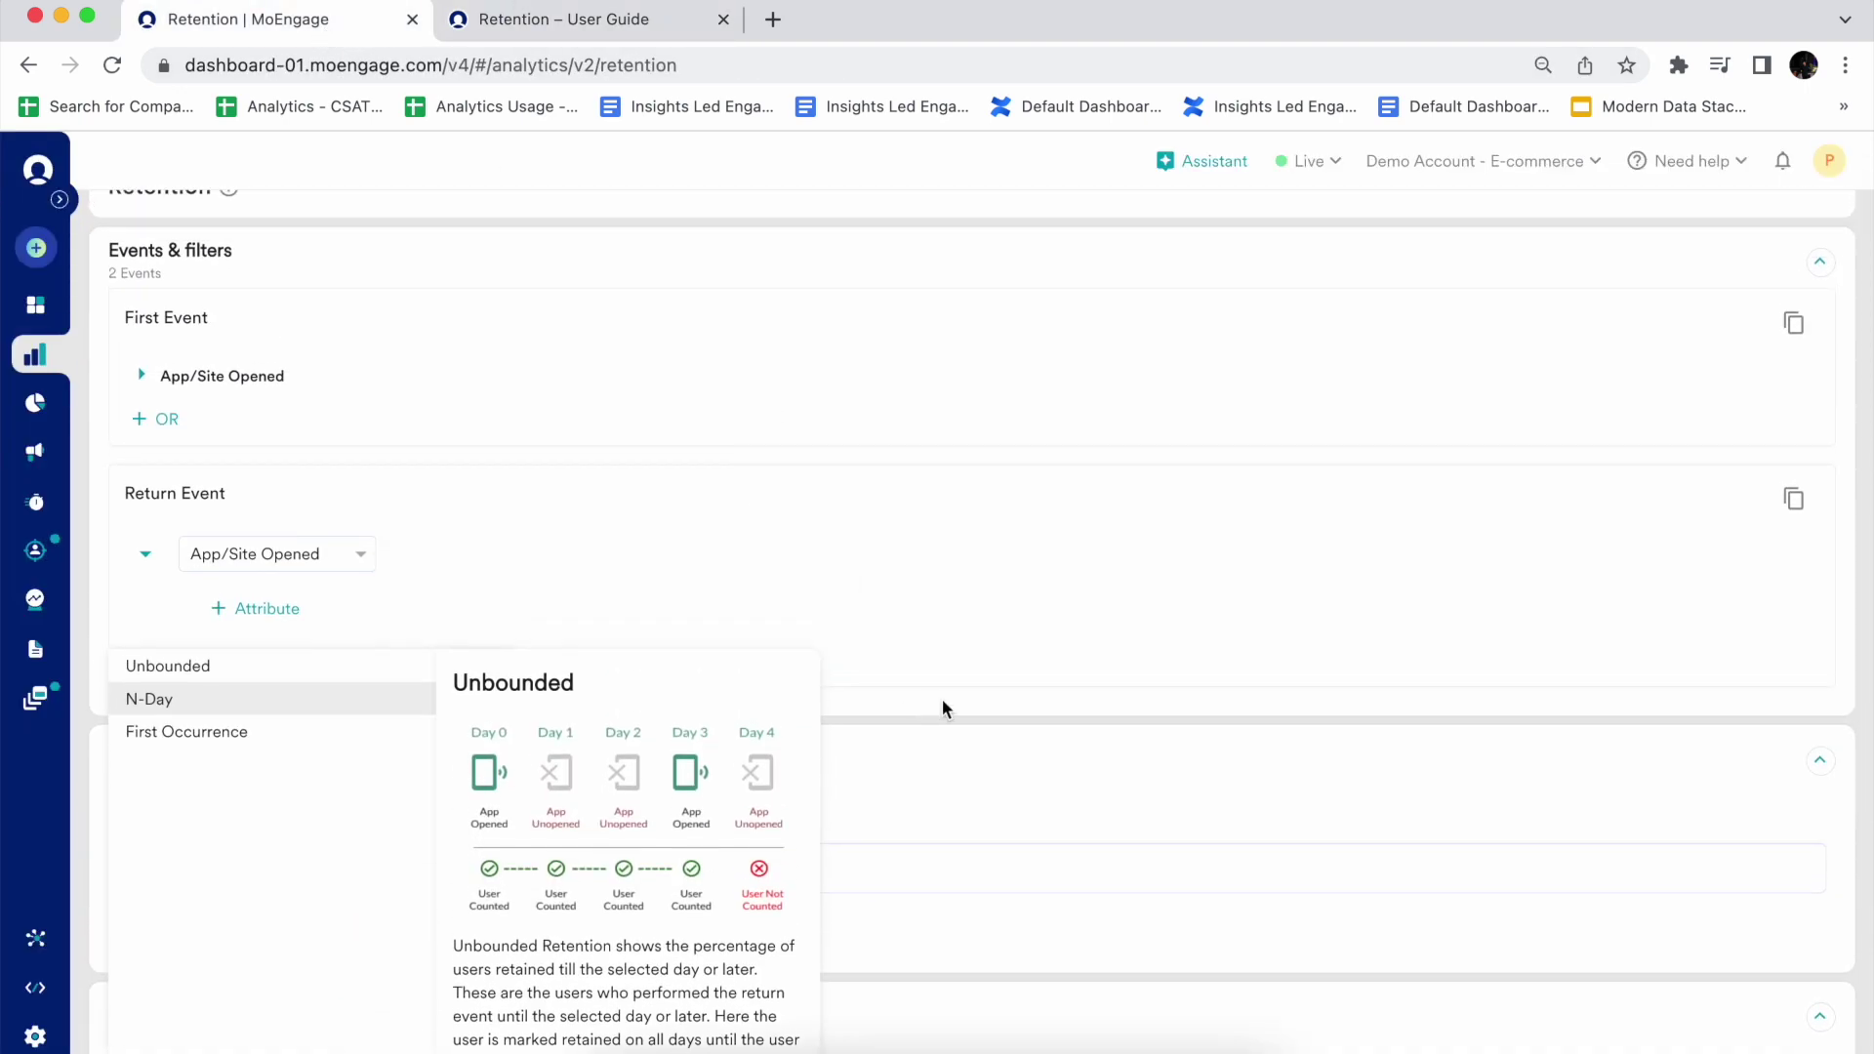
left_click(940, 699)
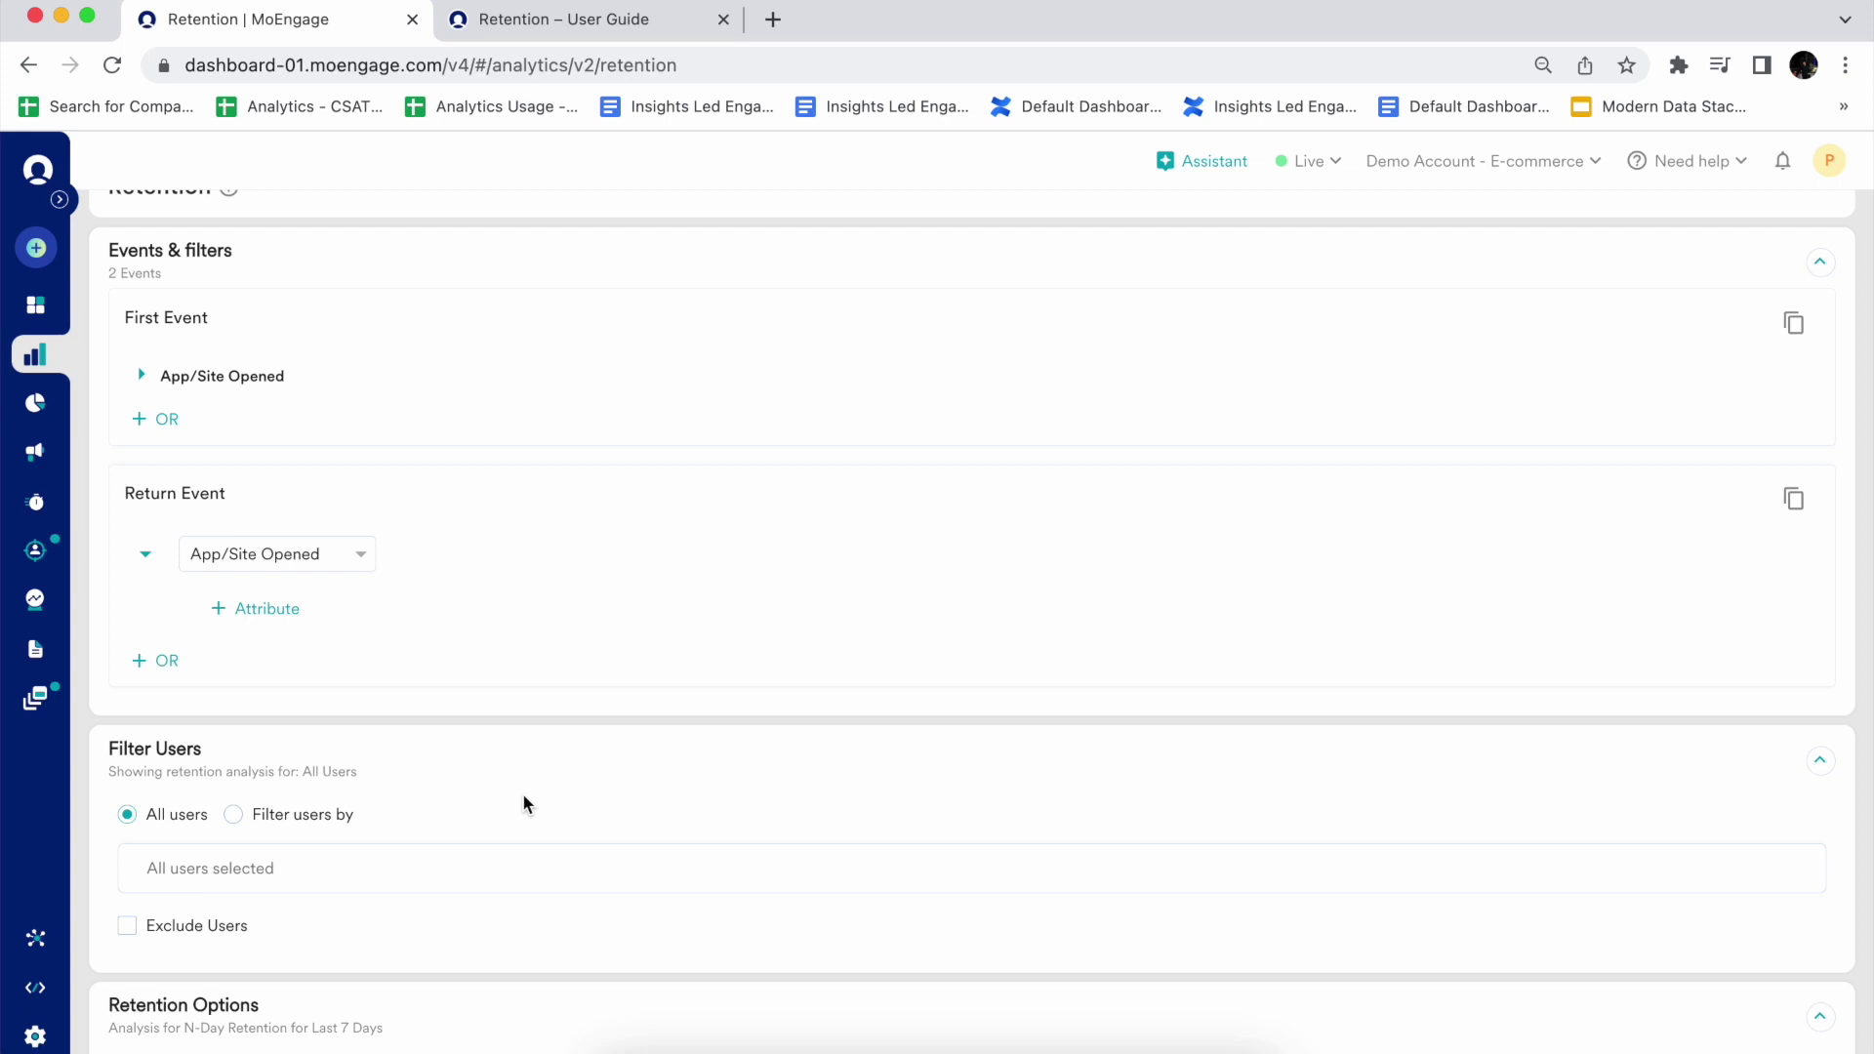
scroll(523, 804, "down", 4)
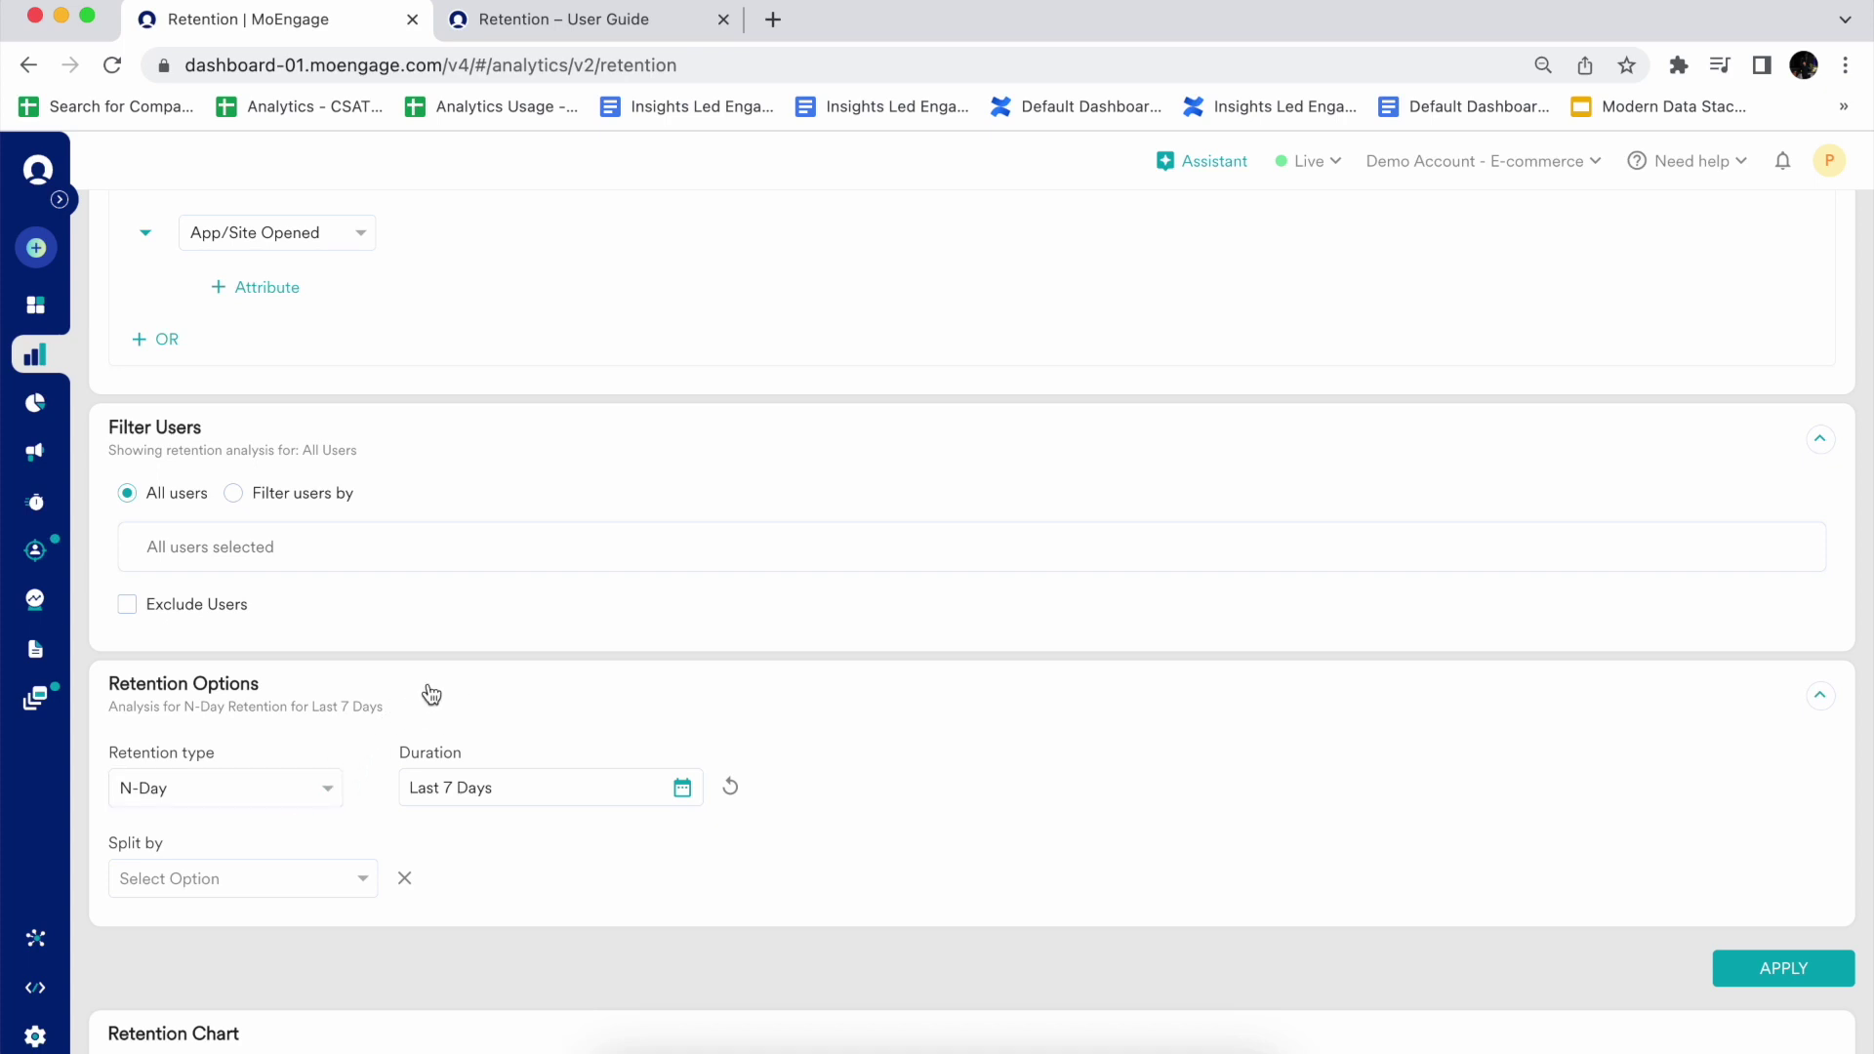
left_click(682, 787)
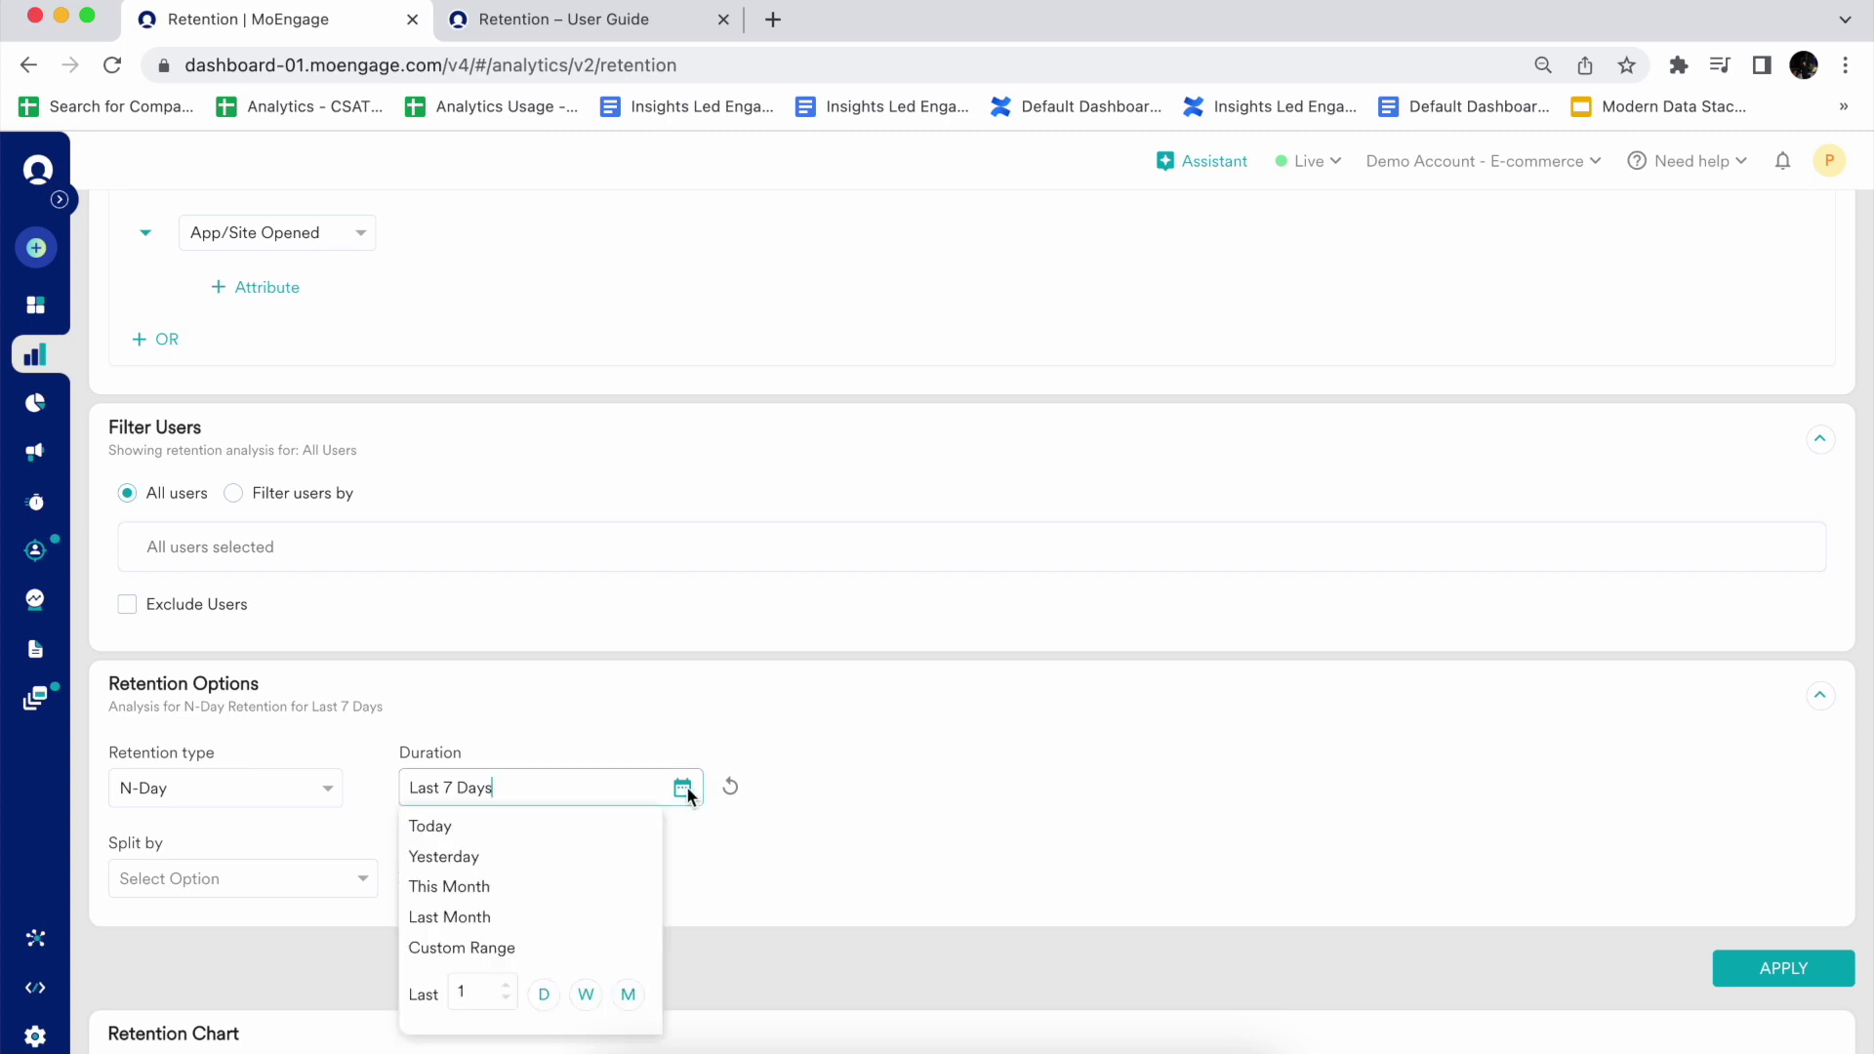
left_click(482, 917)
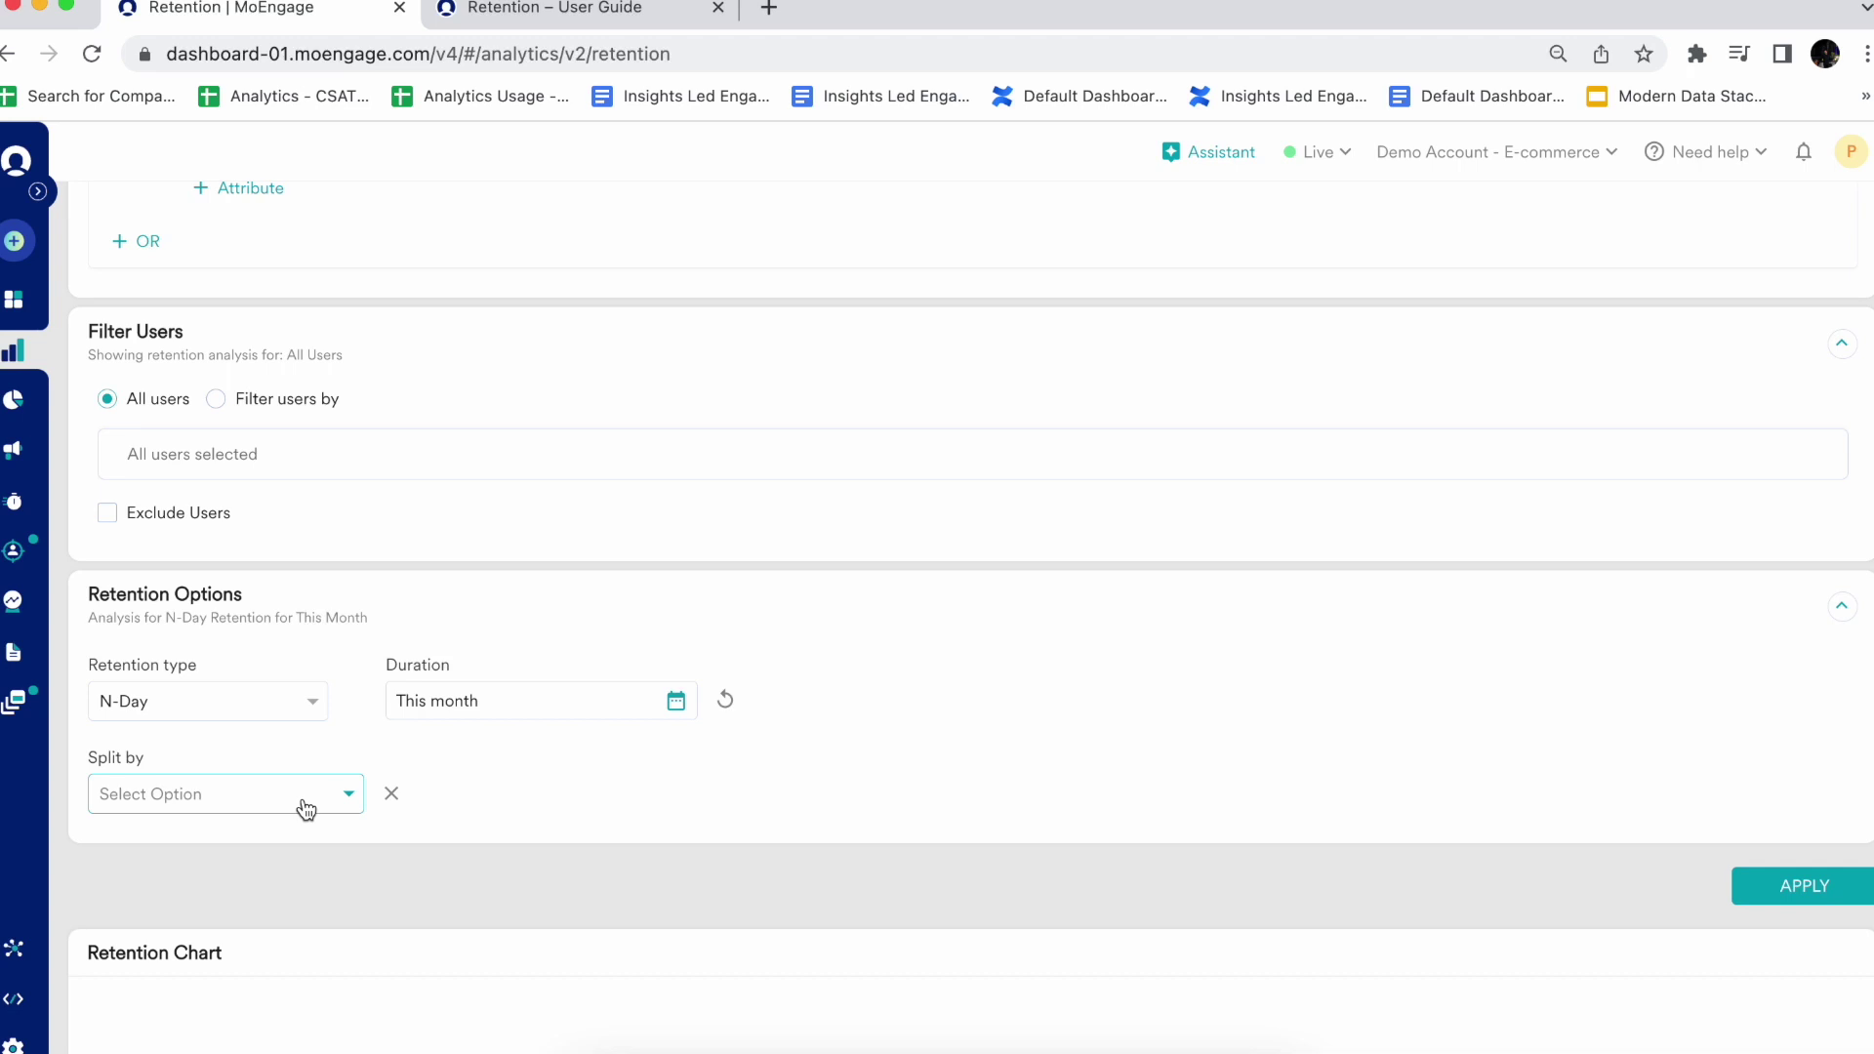
Browse the Split by options across event attributes, lifecycle and reachability, and close the list without choosing any.
left_click(306, 808)
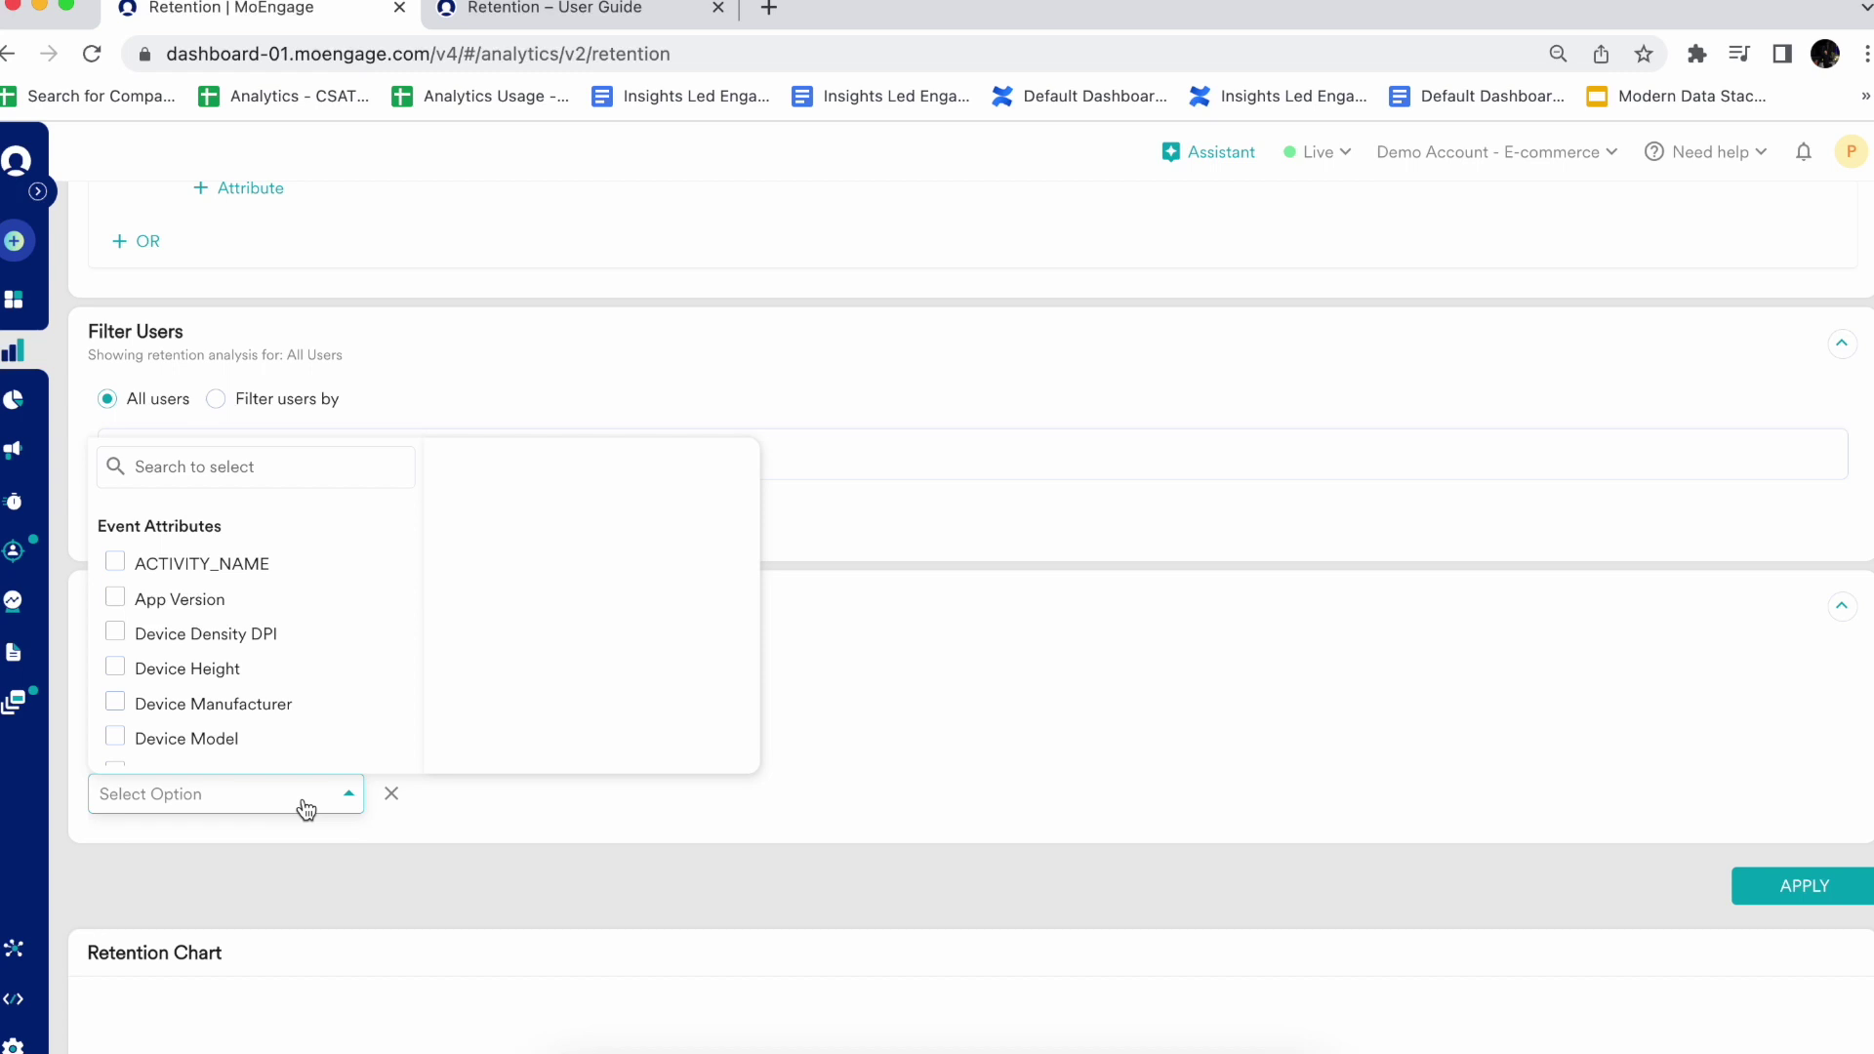
scroll(249, 693, "down", 3)
scroll(248, 692, "down", 10)
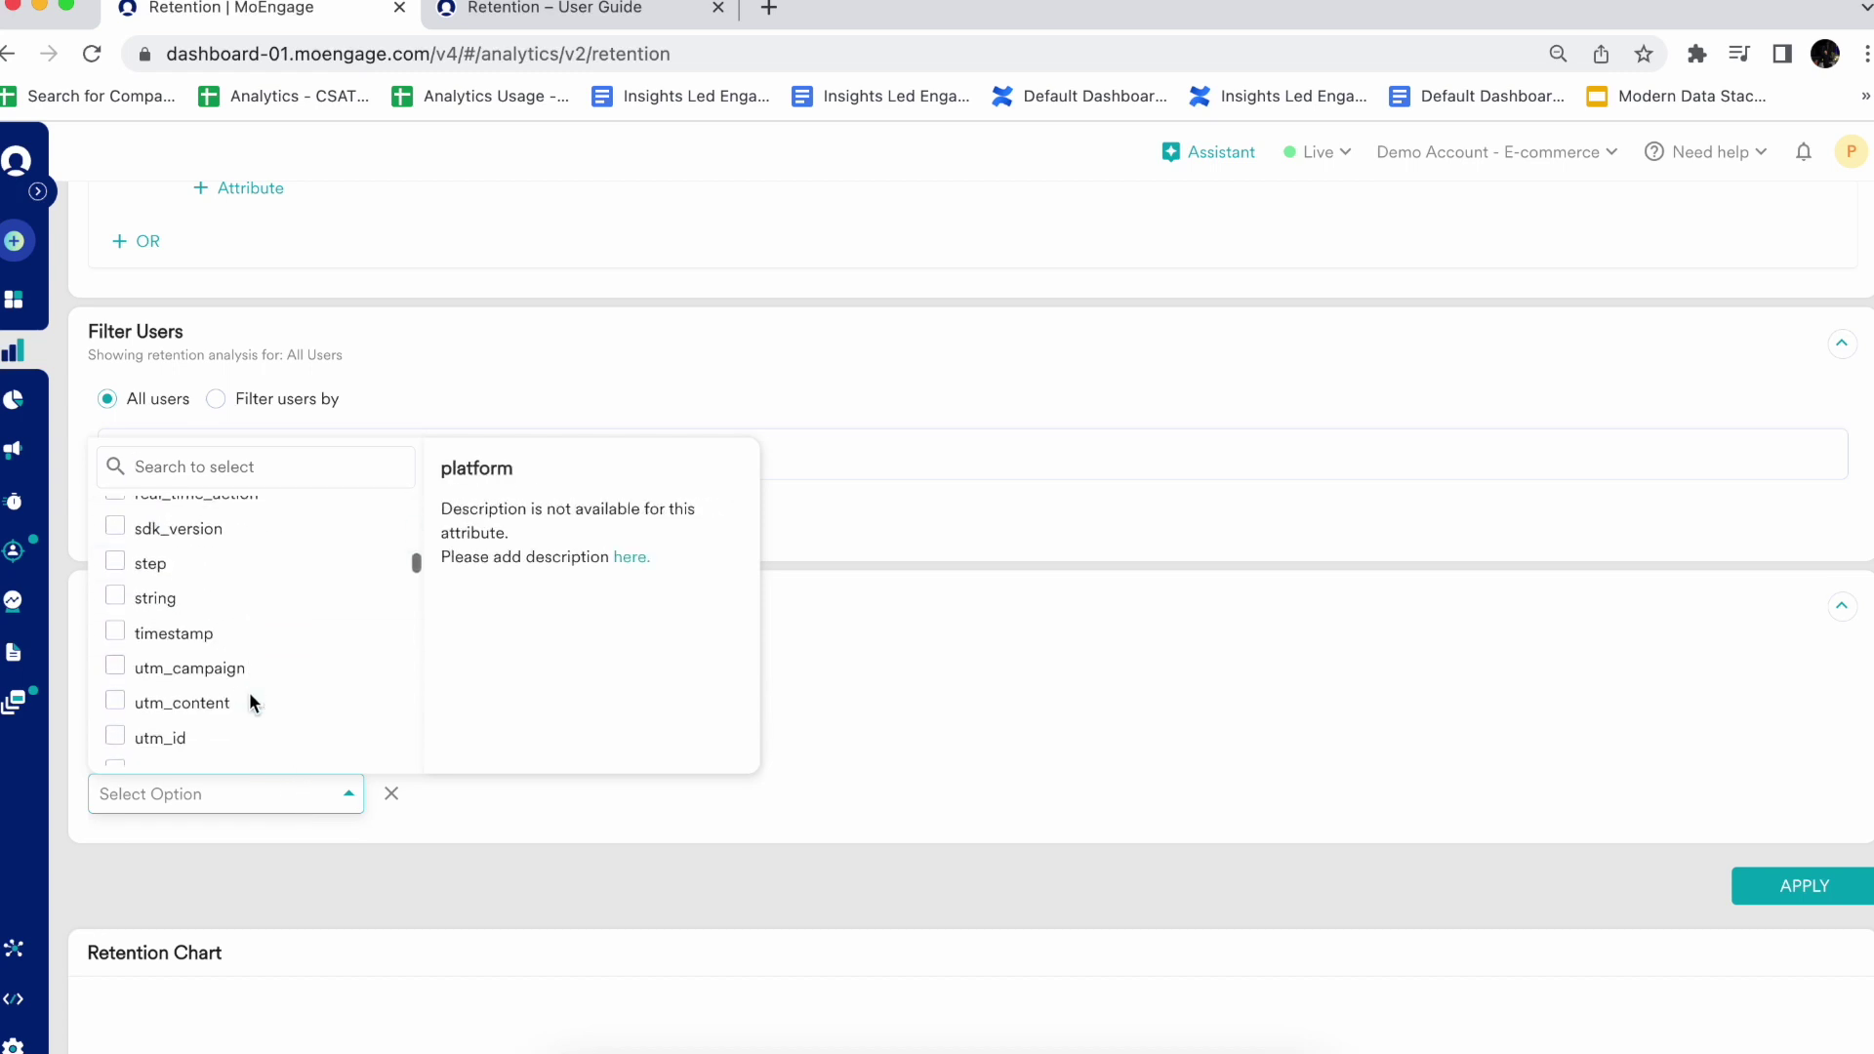
scroll(249, 692, "down", 5)
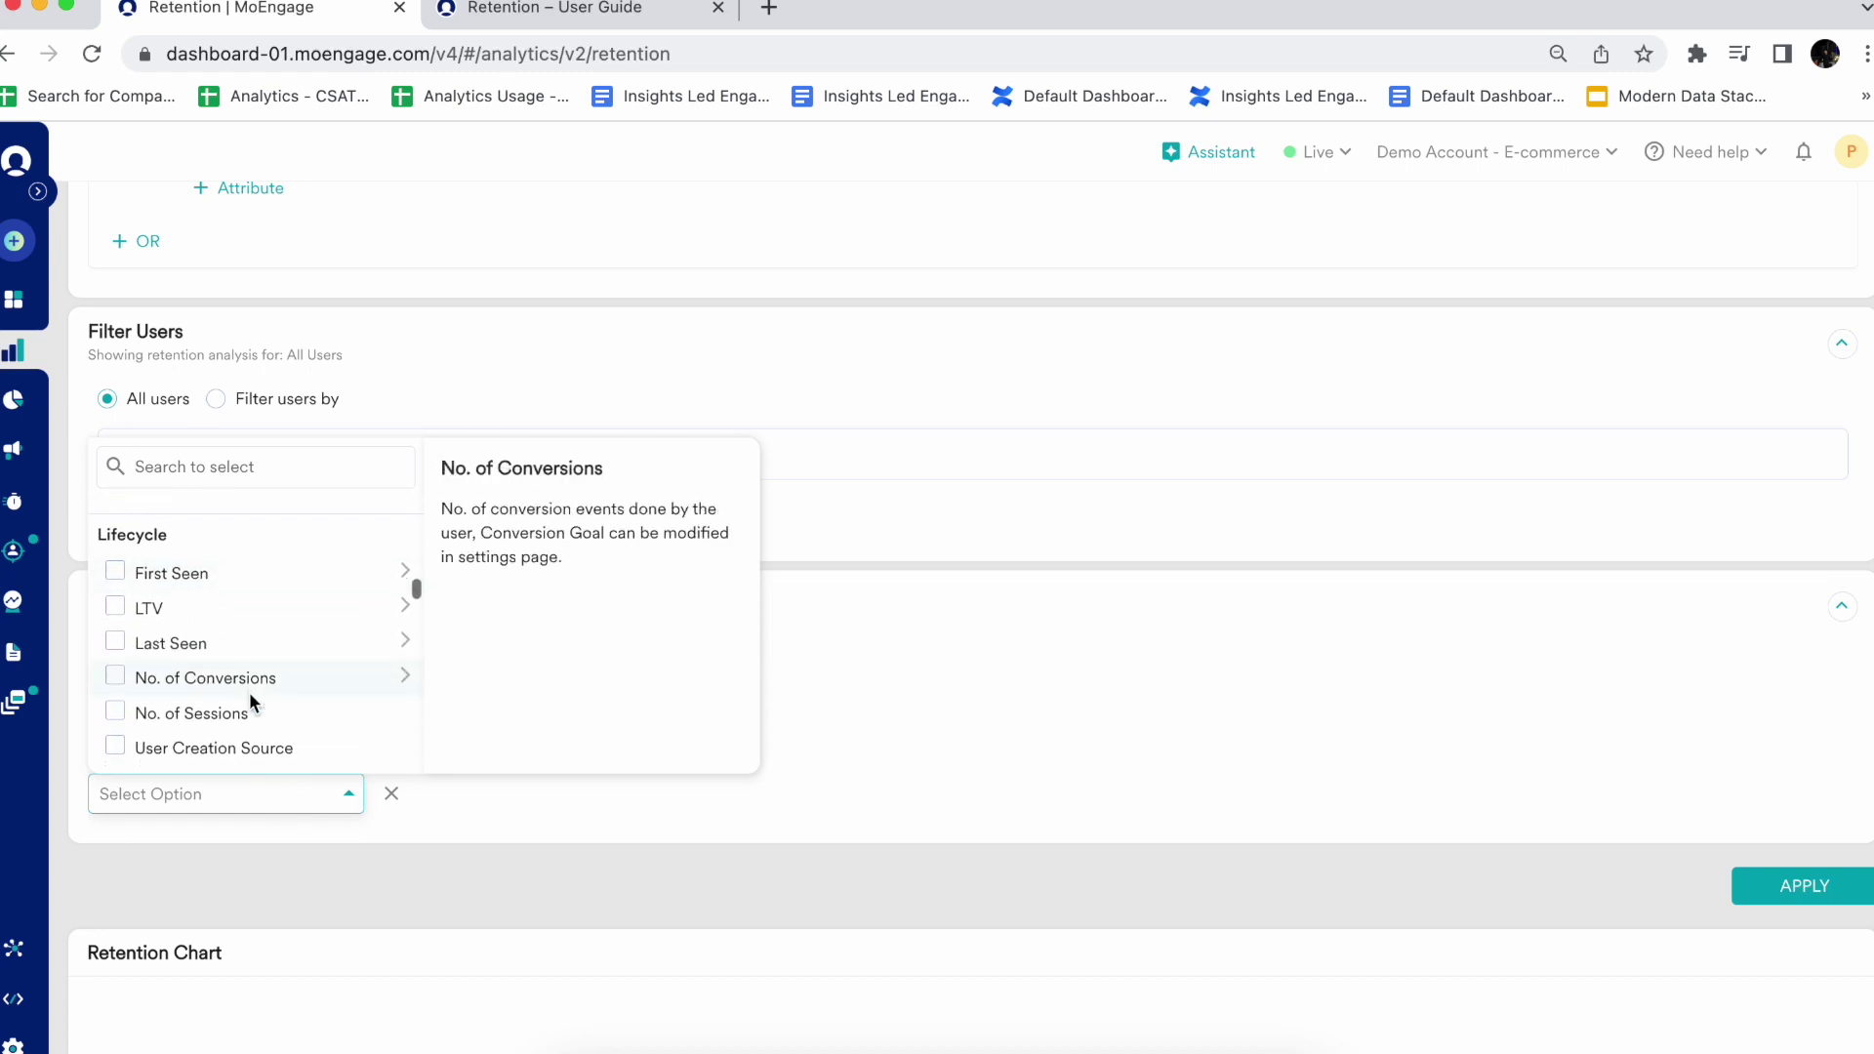
scroll(249, 693, "down", 3)
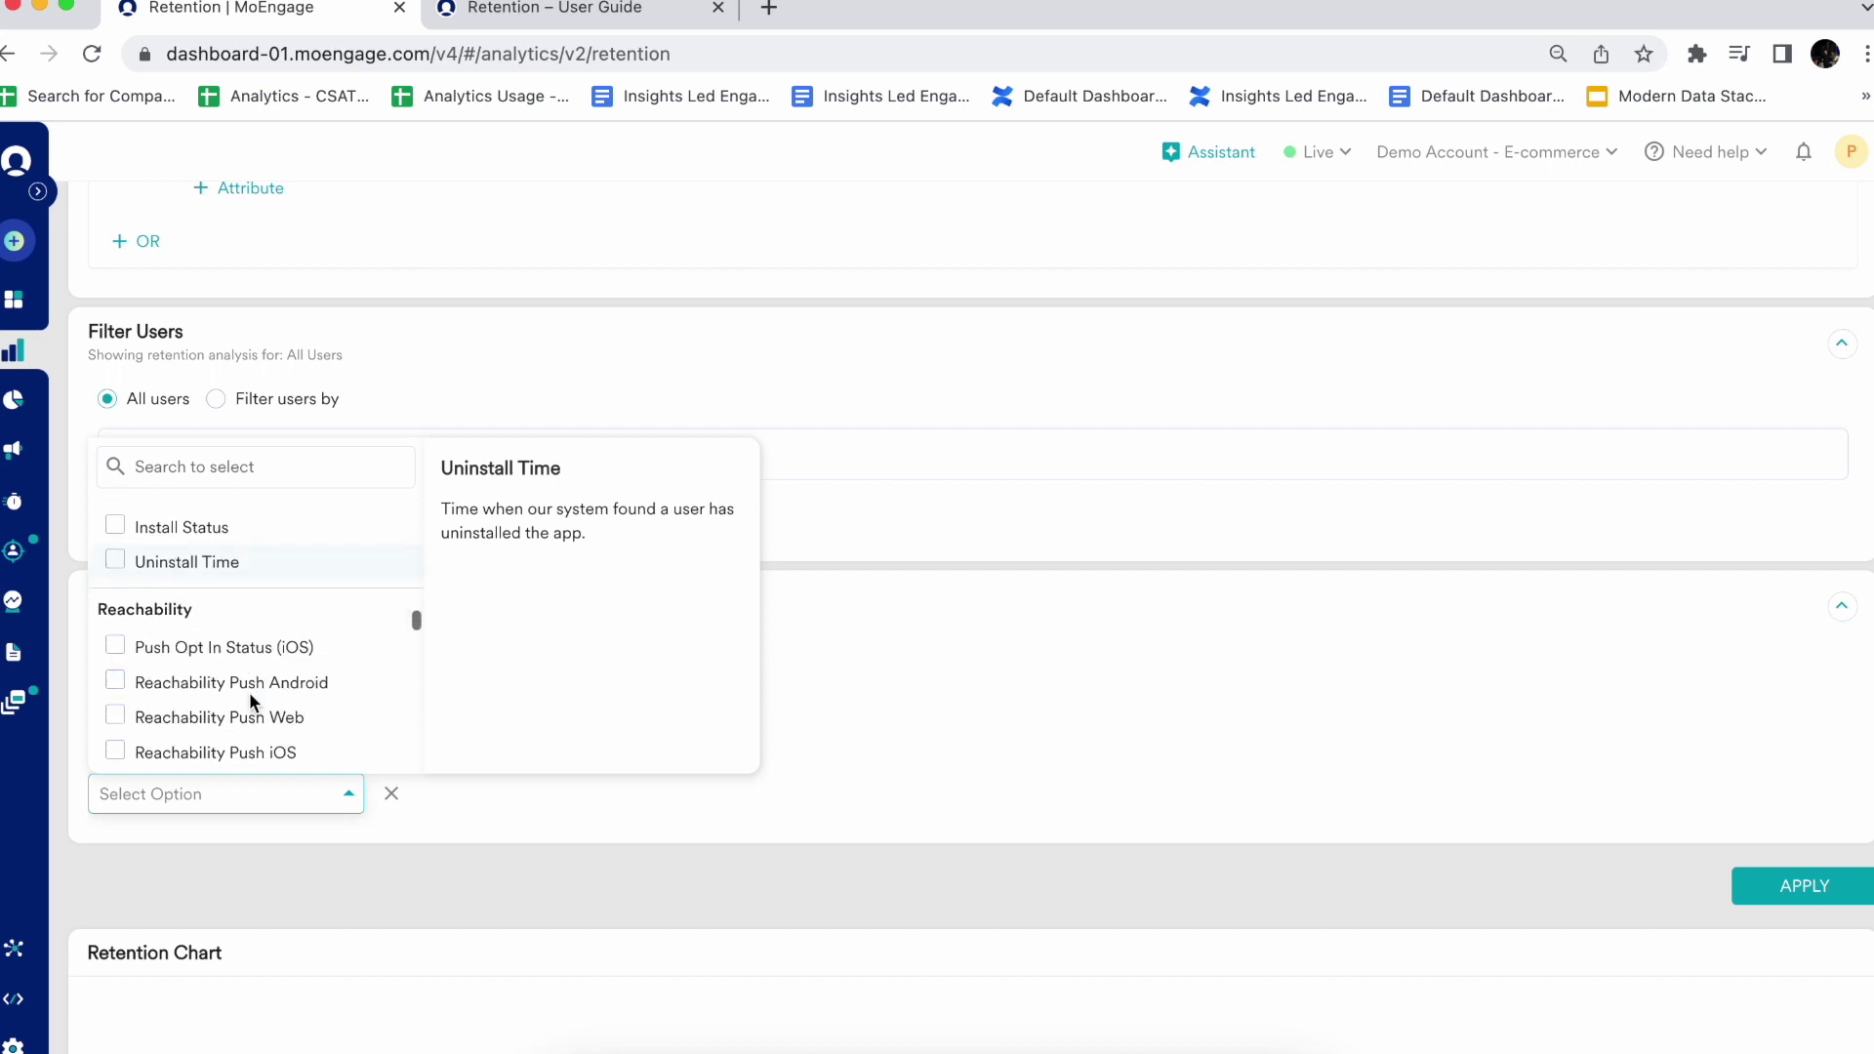
left_click(622, 853)
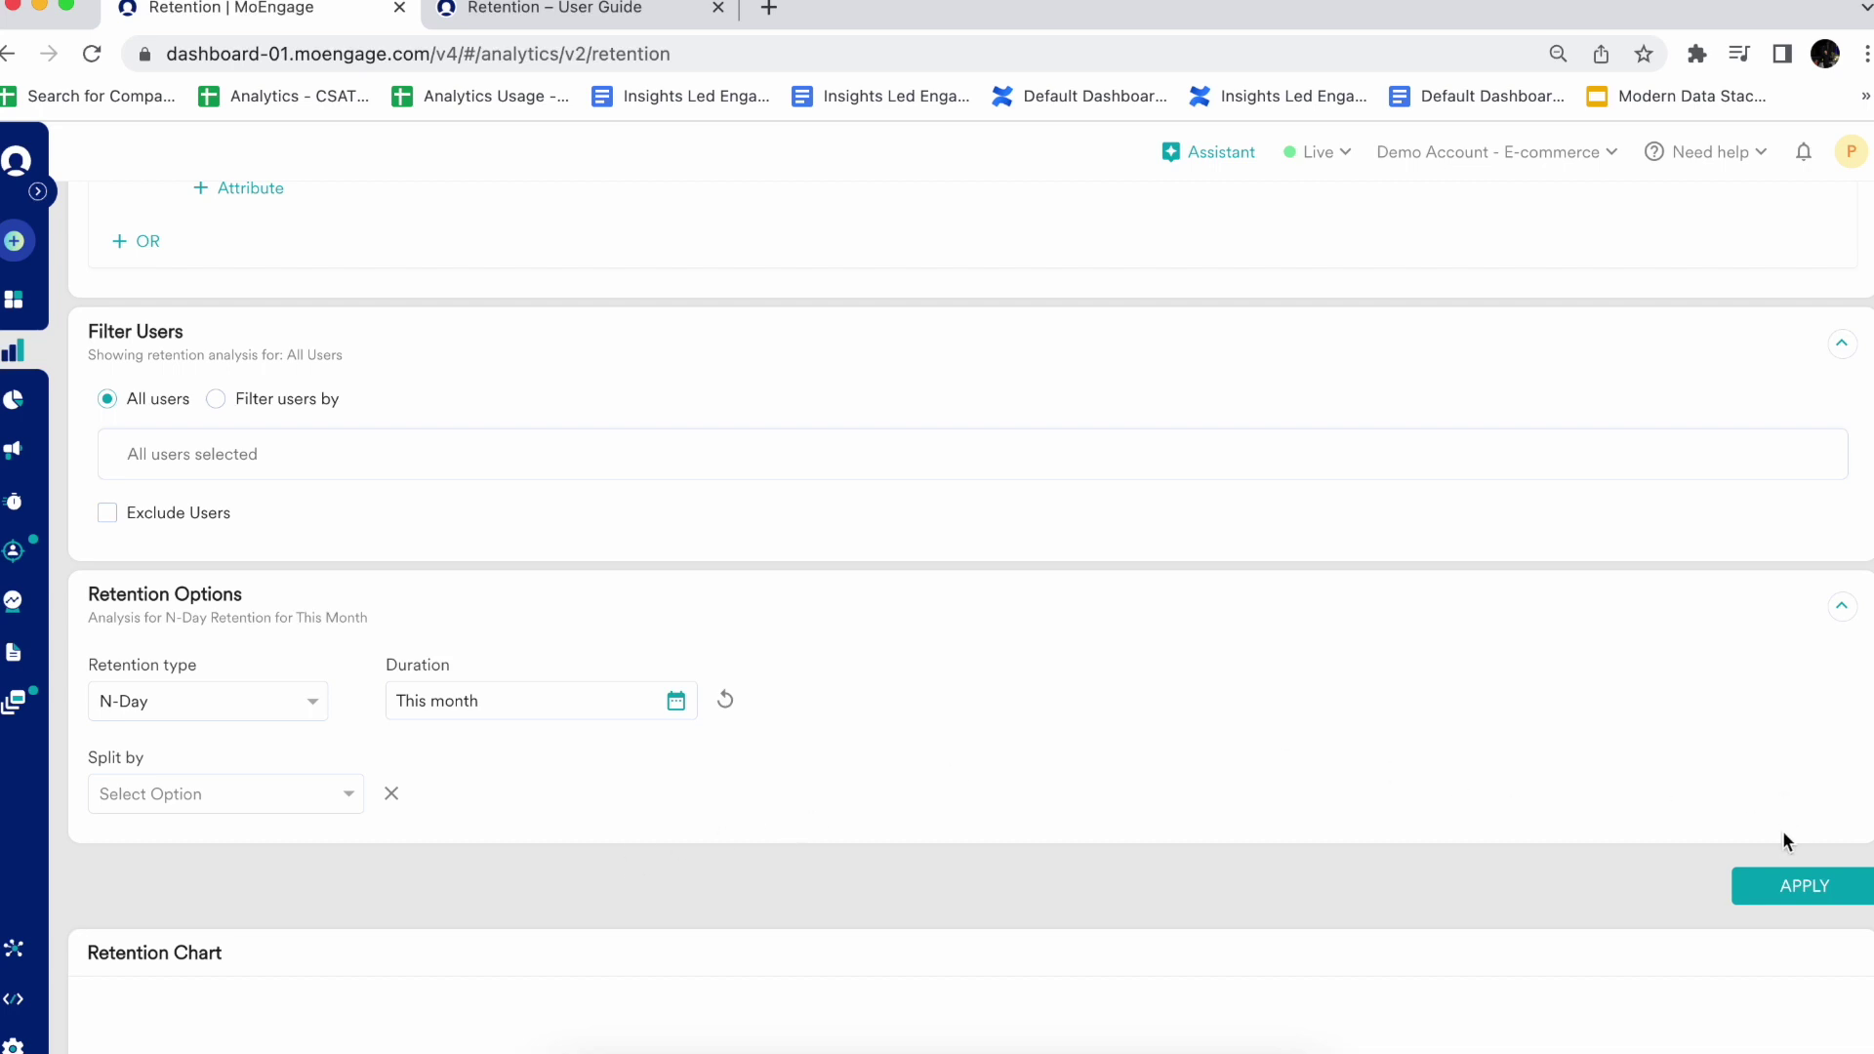
Apply the retention analysis for all users and show the resulting daily retention chart.
left_click(1800, 895)
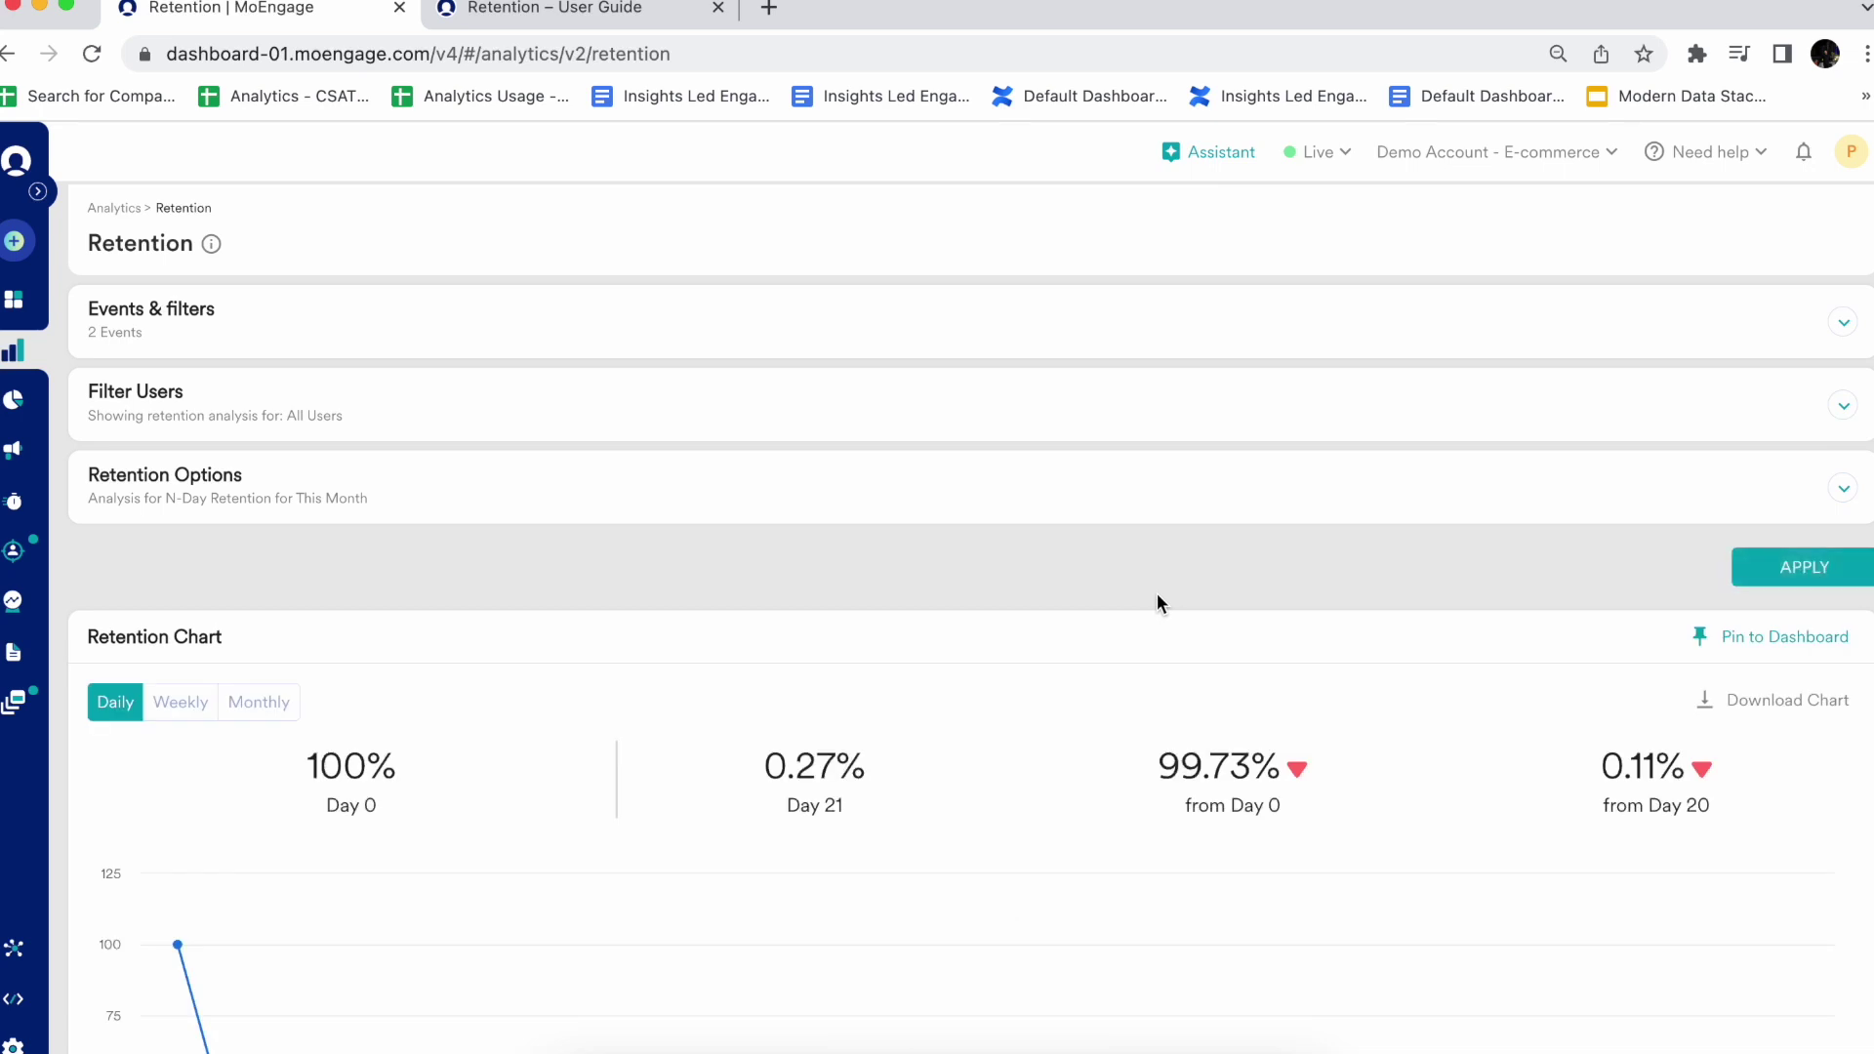
scroll(1157, 594, "down", 4)
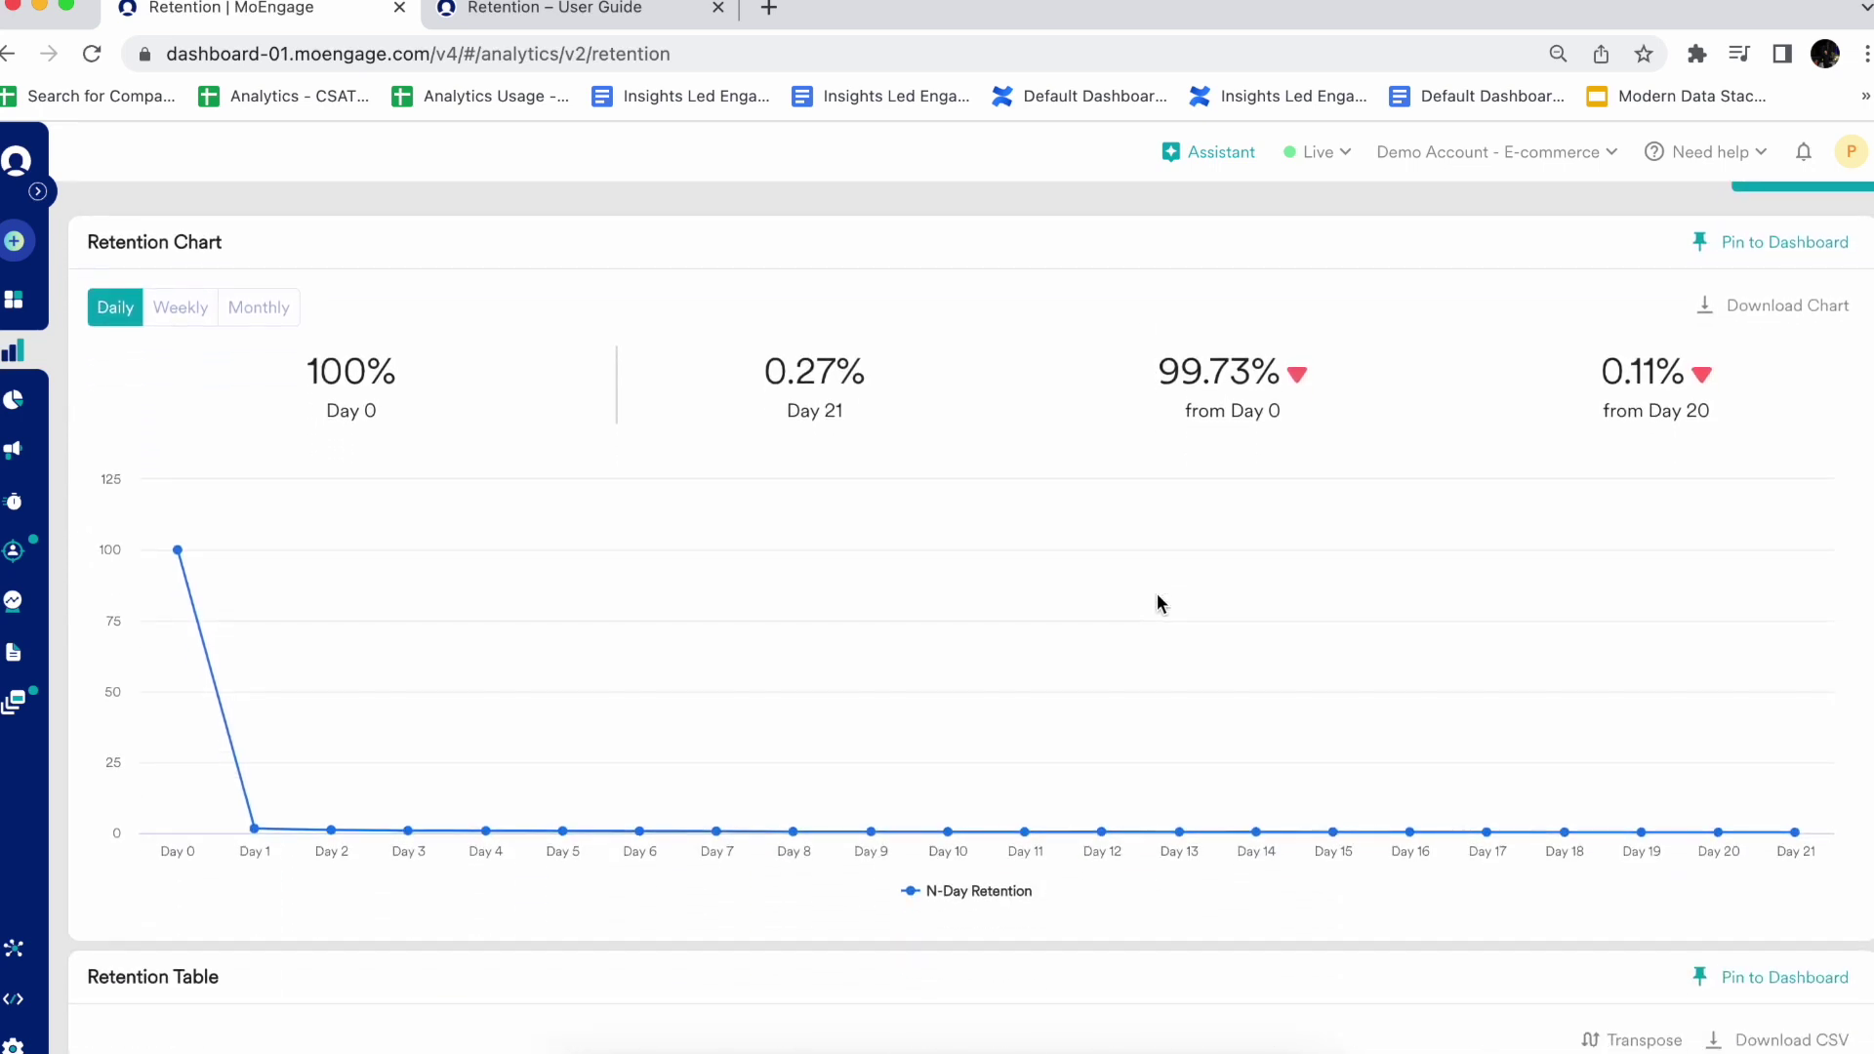
scroll(1158, 598, "up", 1)
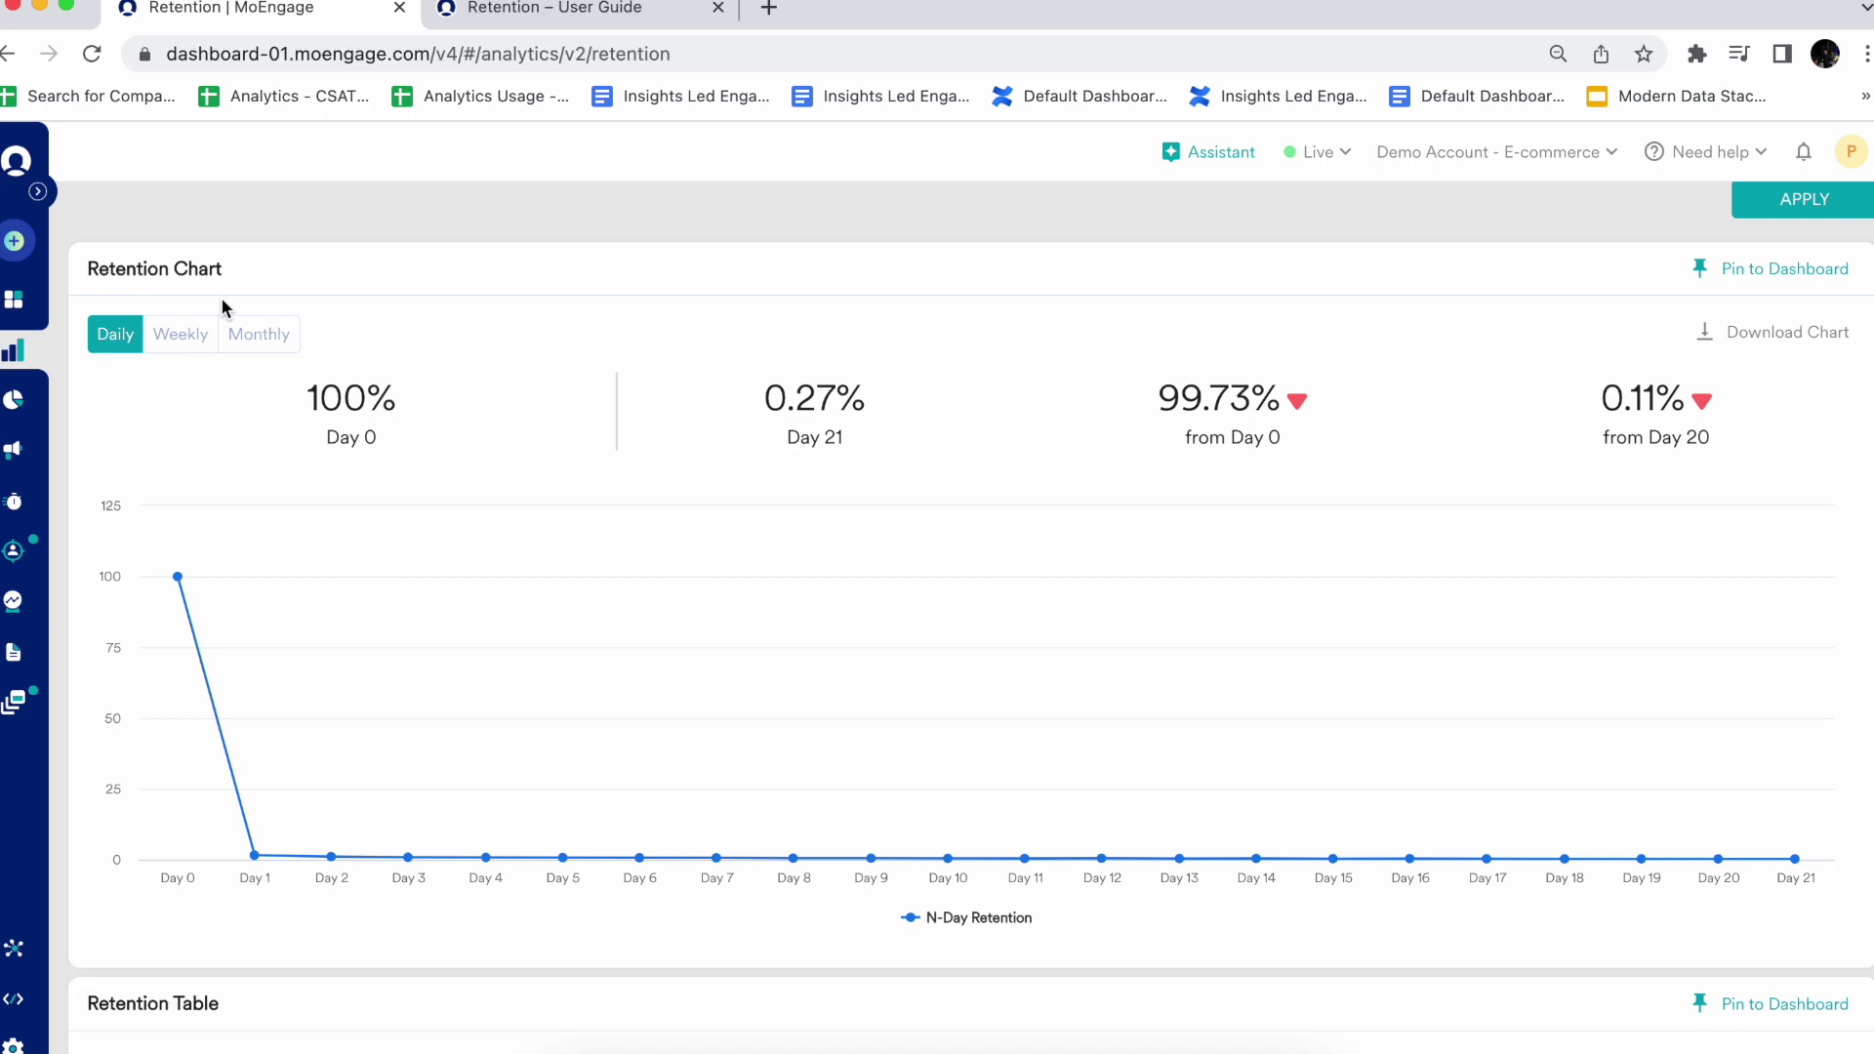
View the retention chart by week, return it to the daily view, and inspect individual data points.
left_click(183, 334)
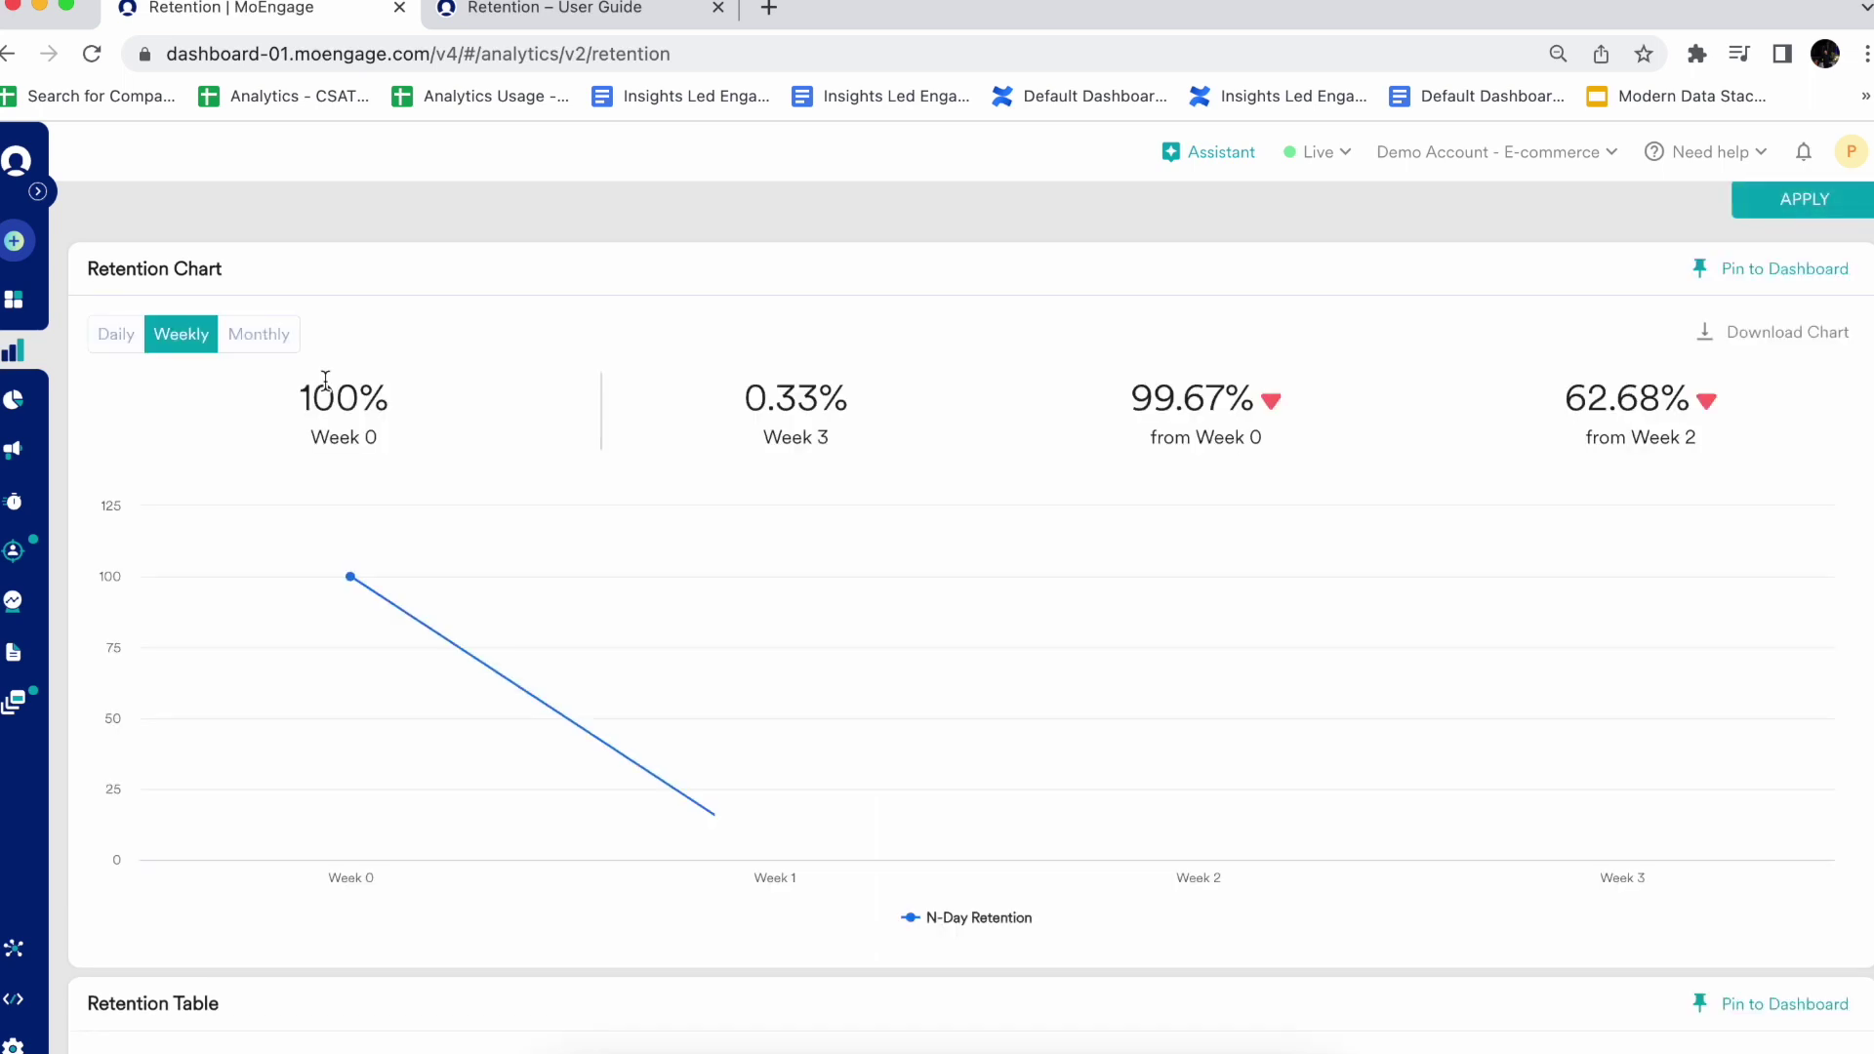
mouse_move(264, 625)
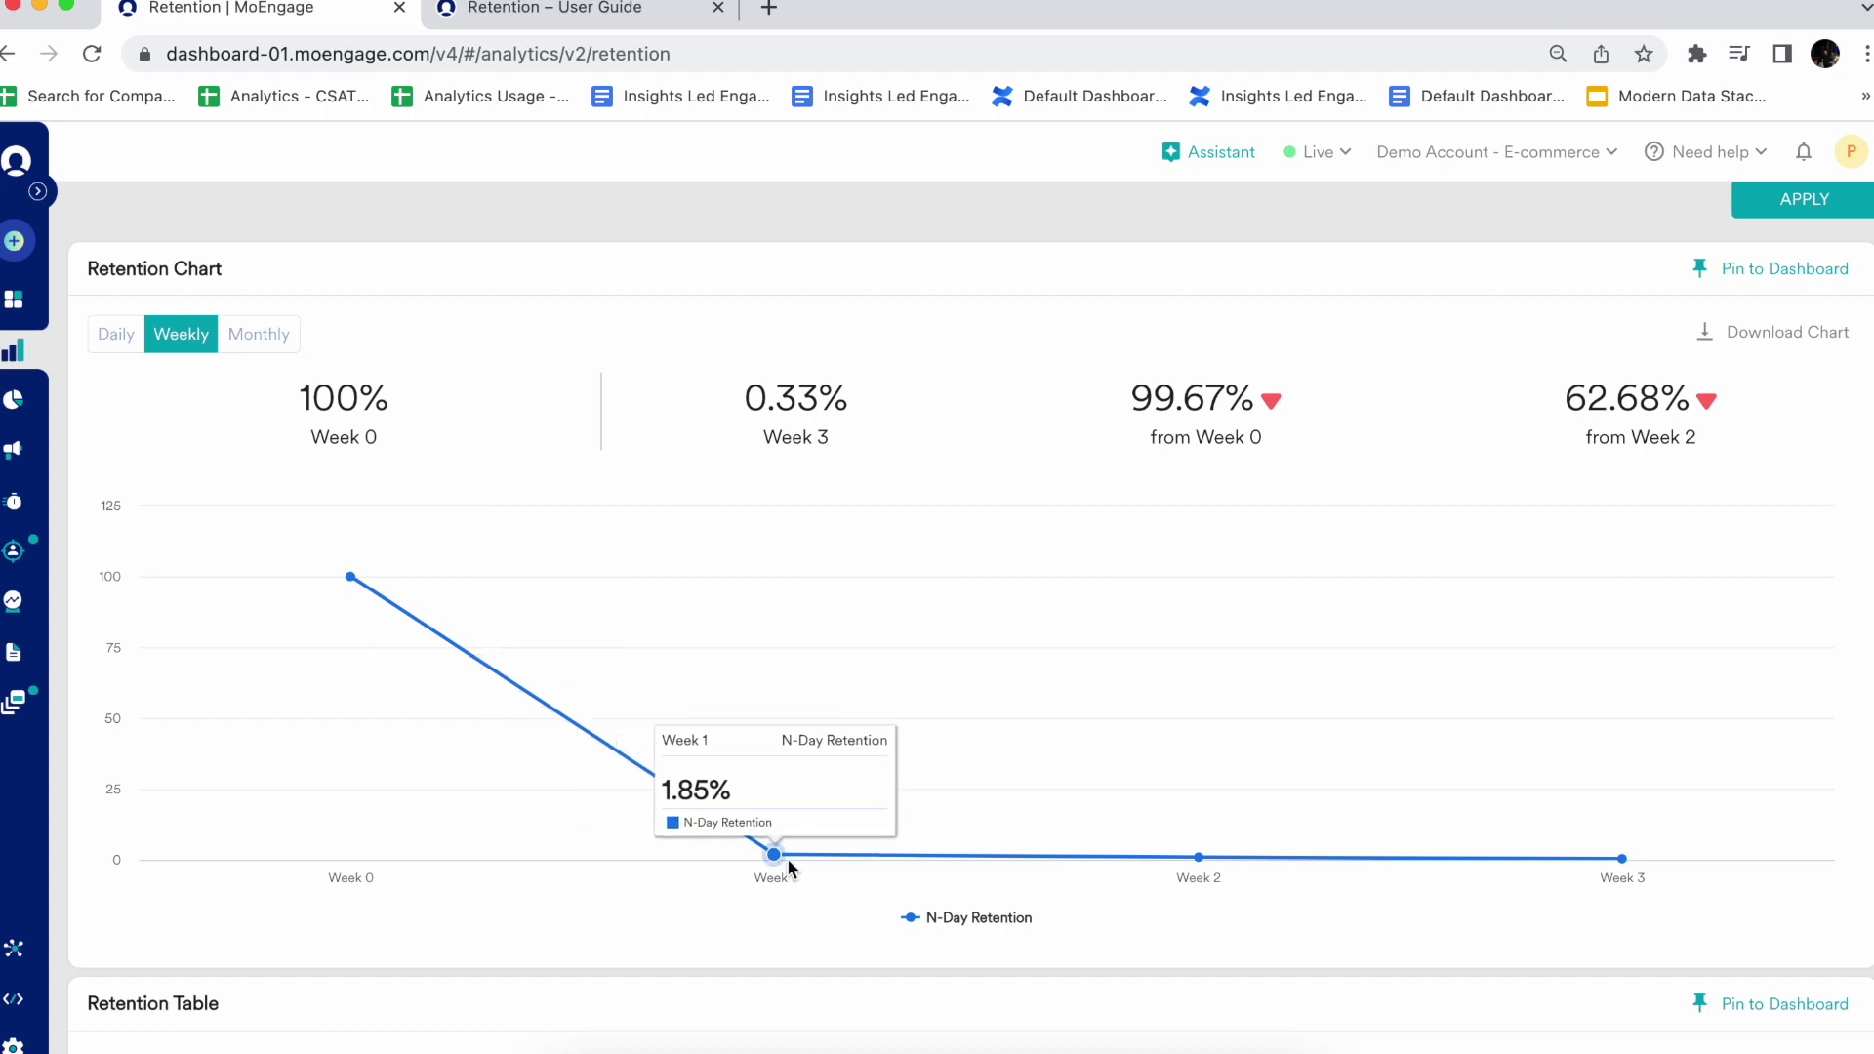
left_click(128, 333)
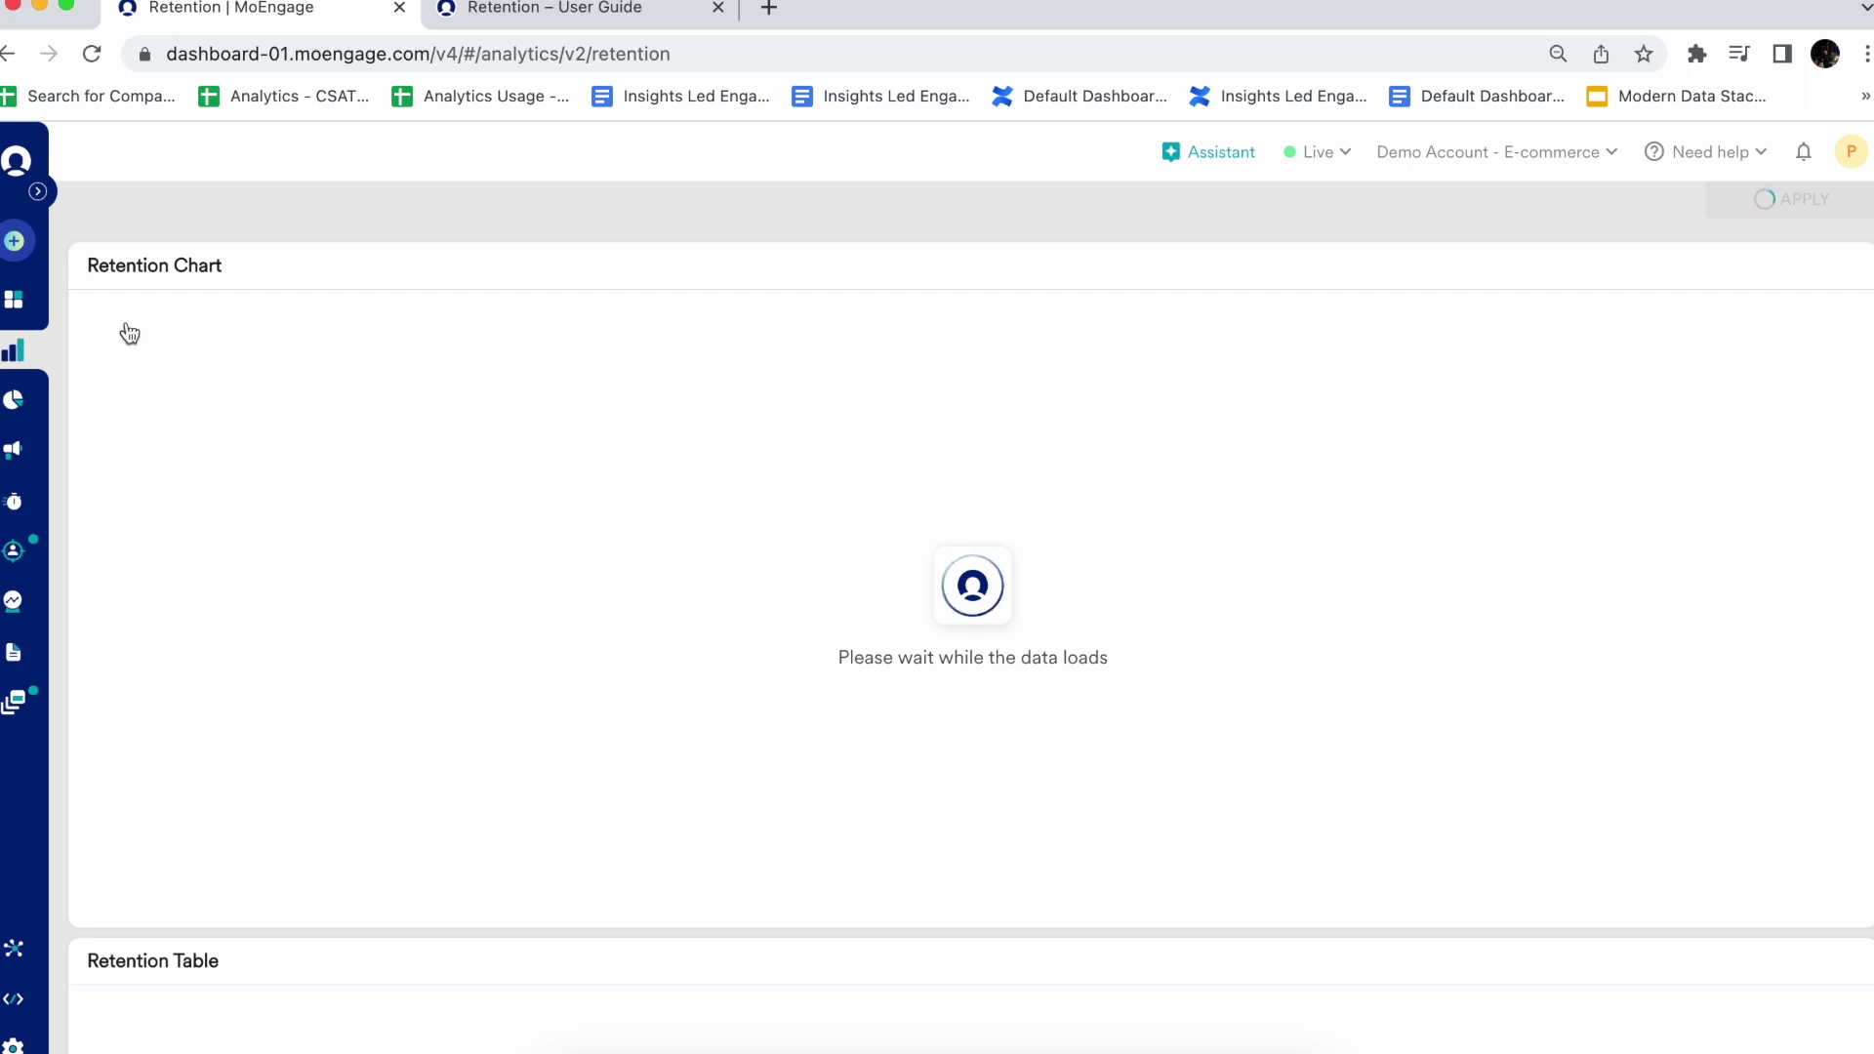
mouse_move(162, 583)
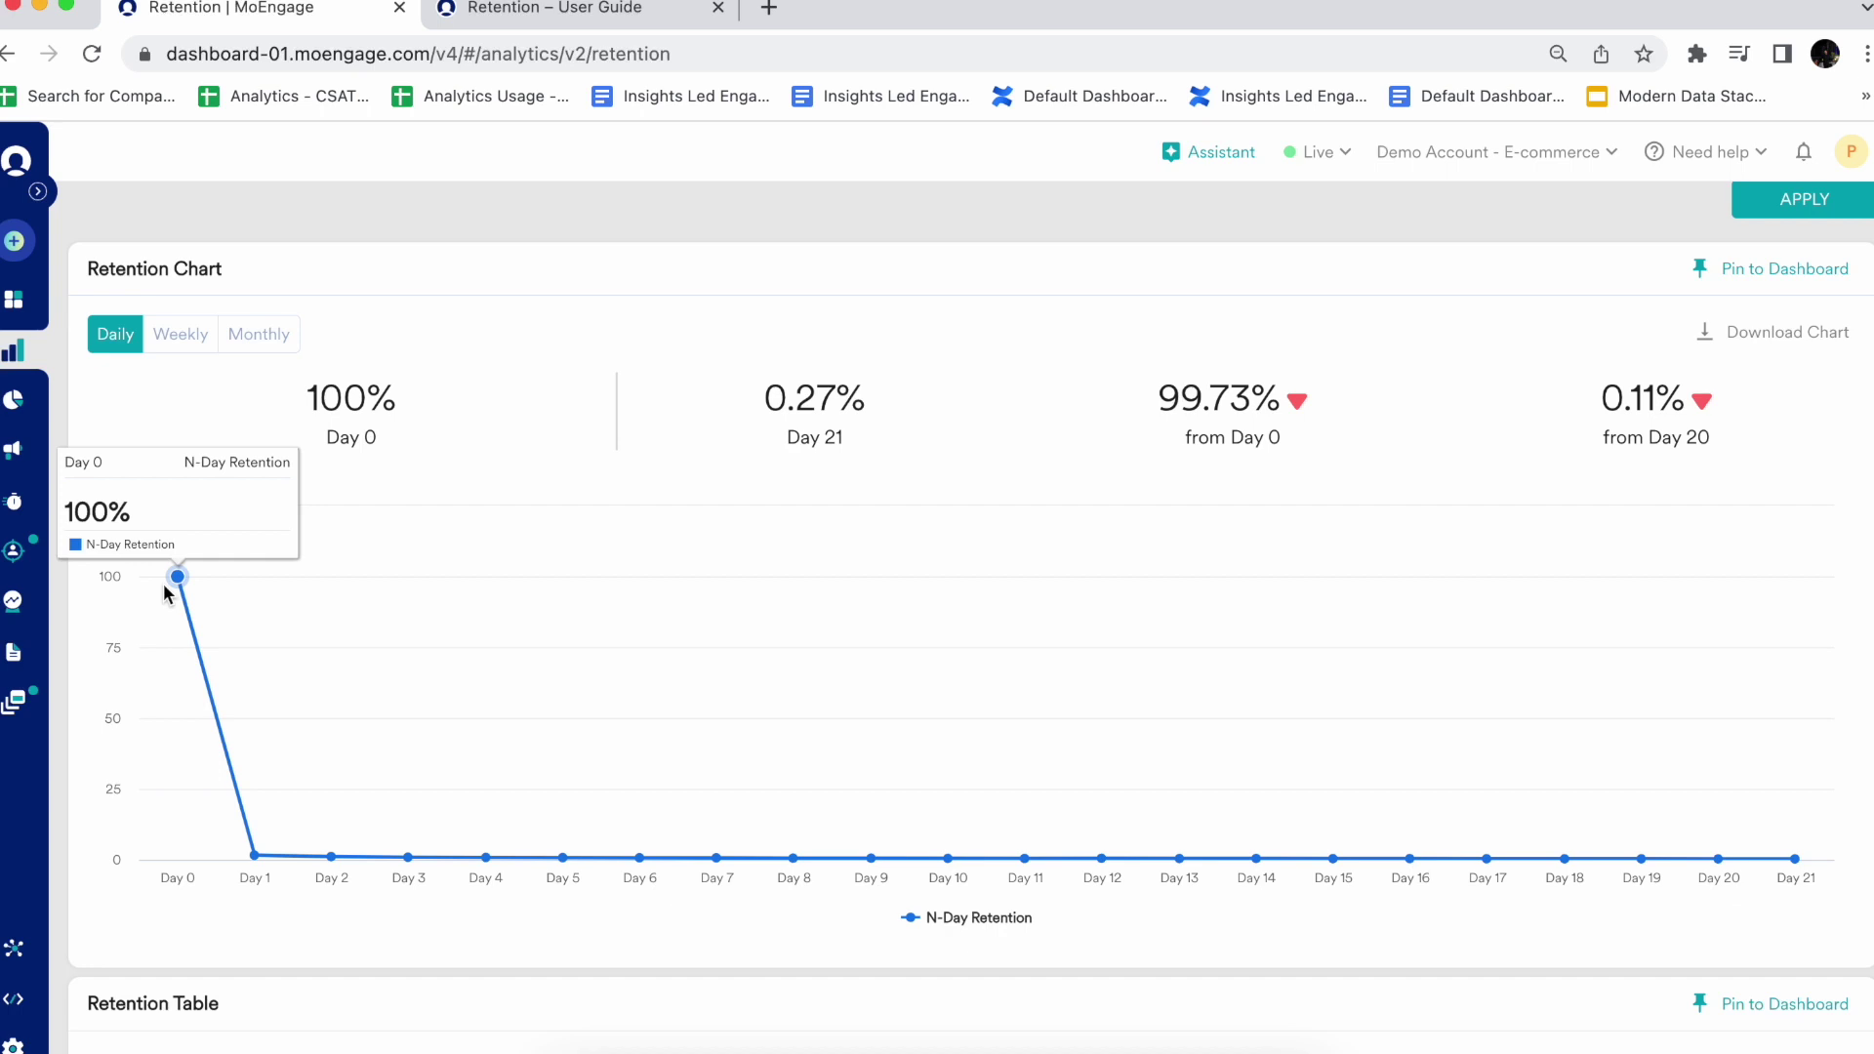
mouse_move(271, 872)
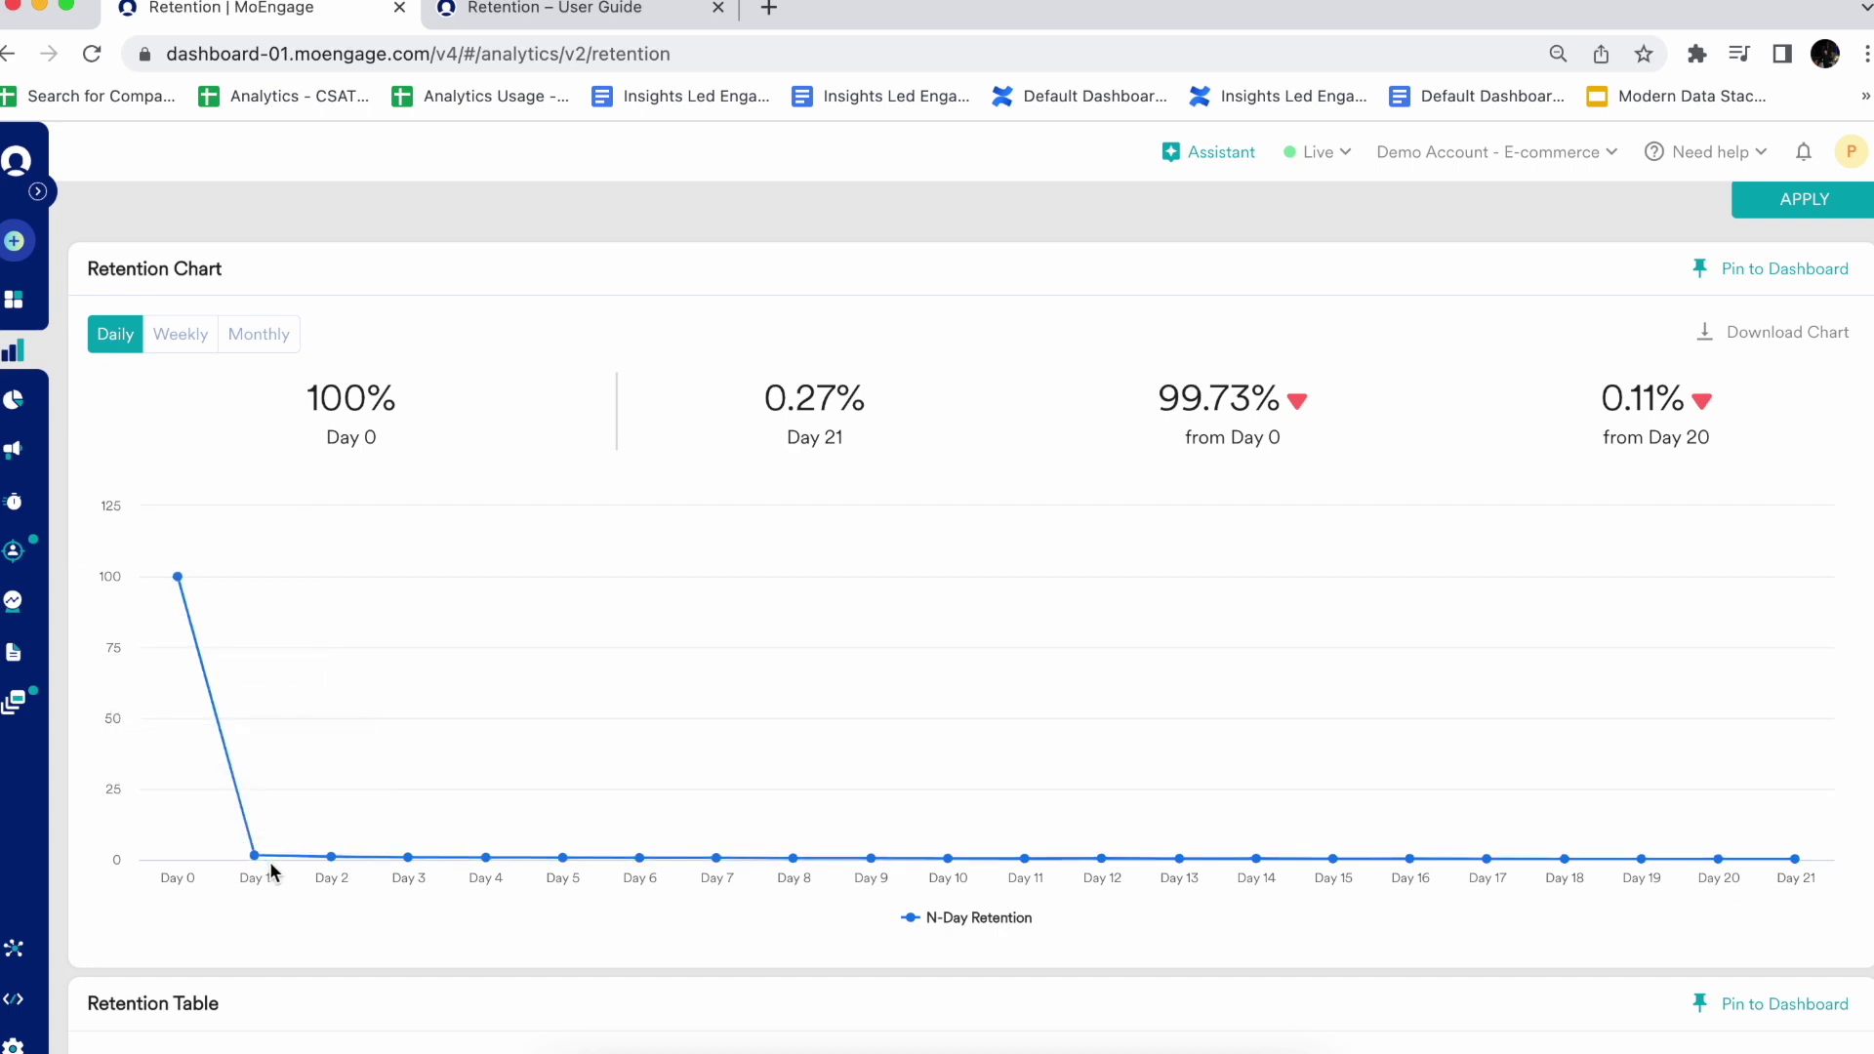
Examine the retention table's Users column, overall row and first day columns for the May 2023 cohorts.
scroll(272, 872, "down", 3)
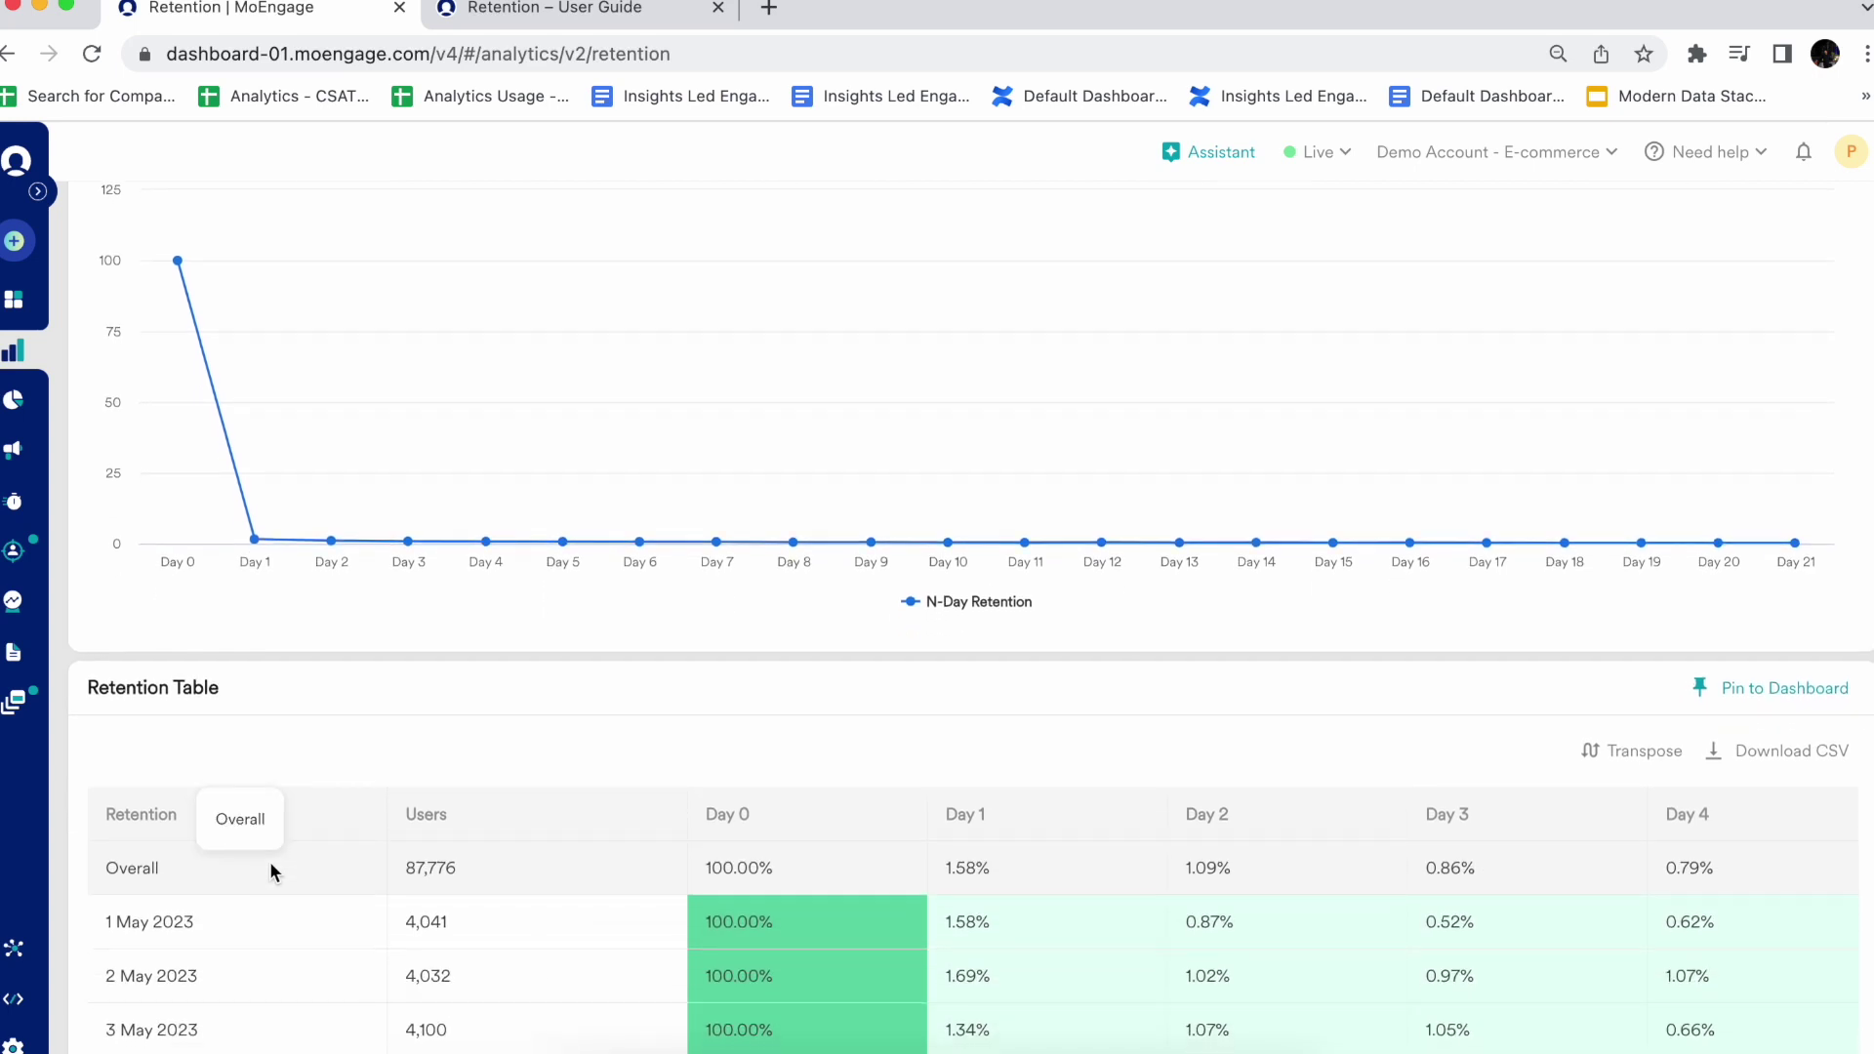
scroll(410, 589, "down", 4)
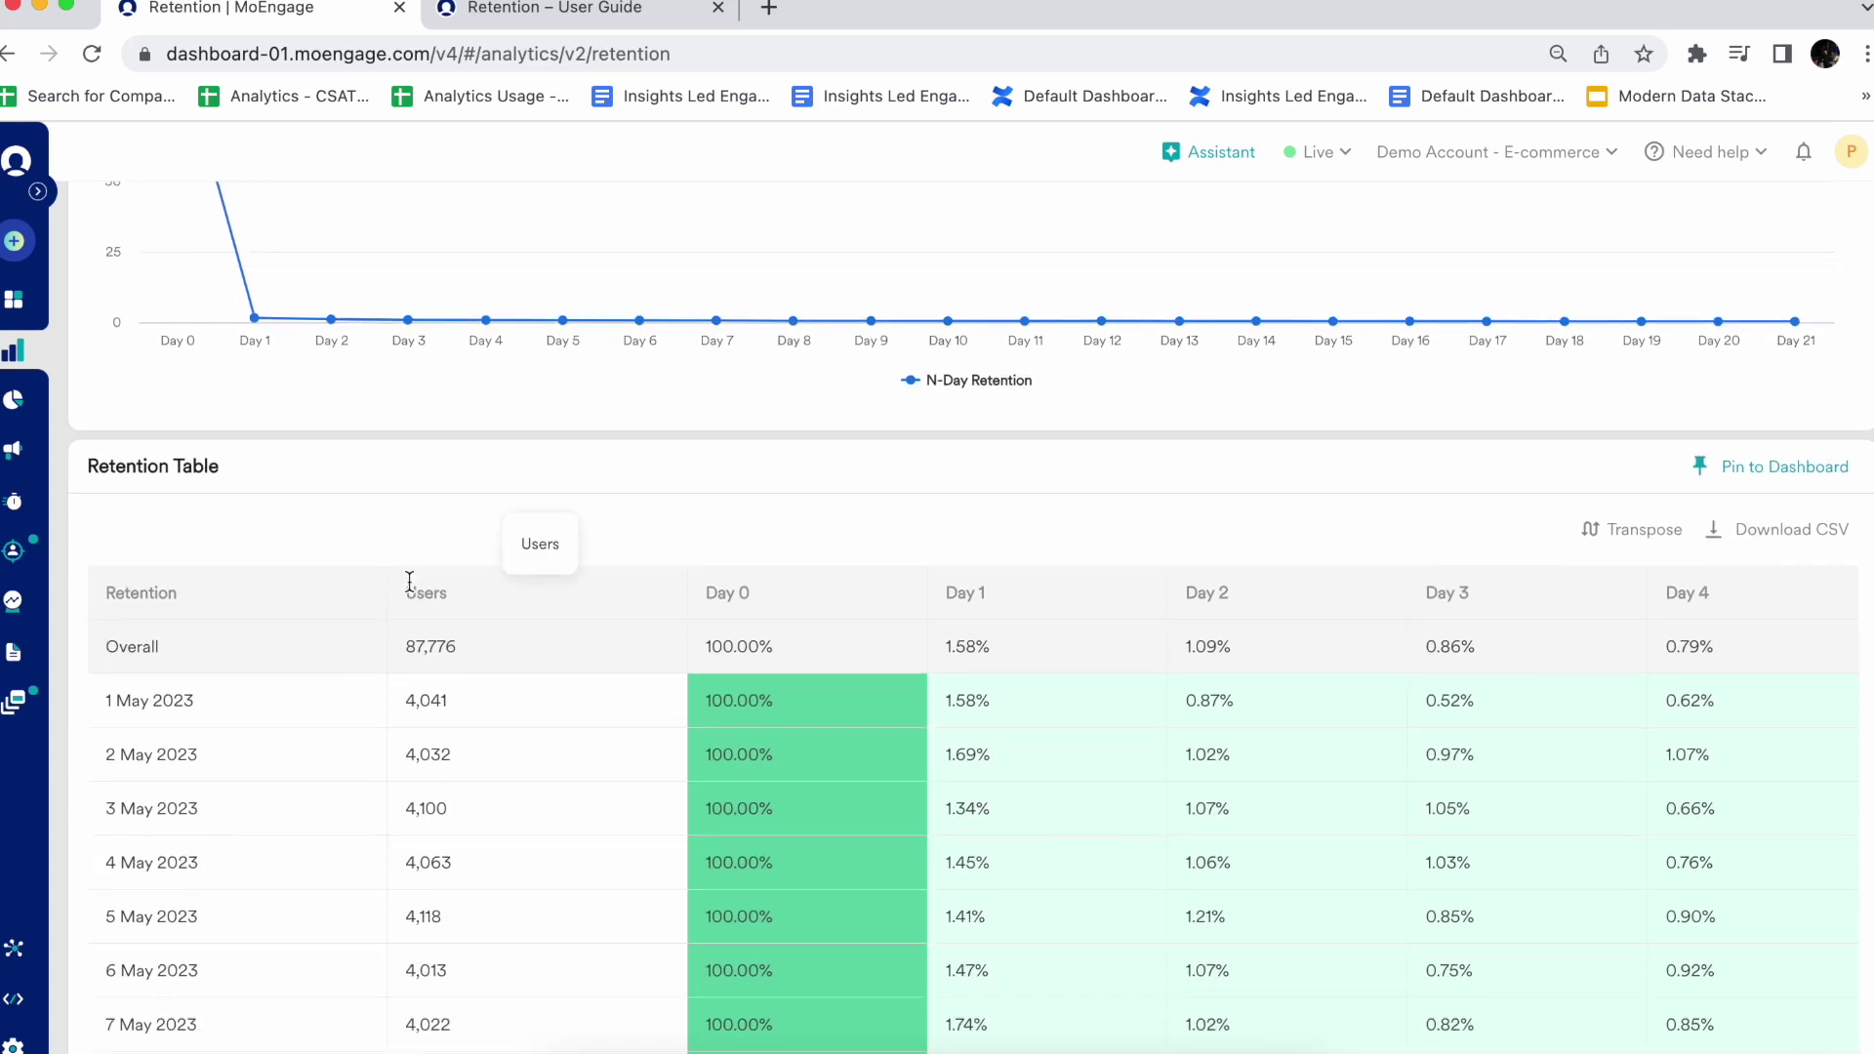
scroll(408, 580, "down", 1)
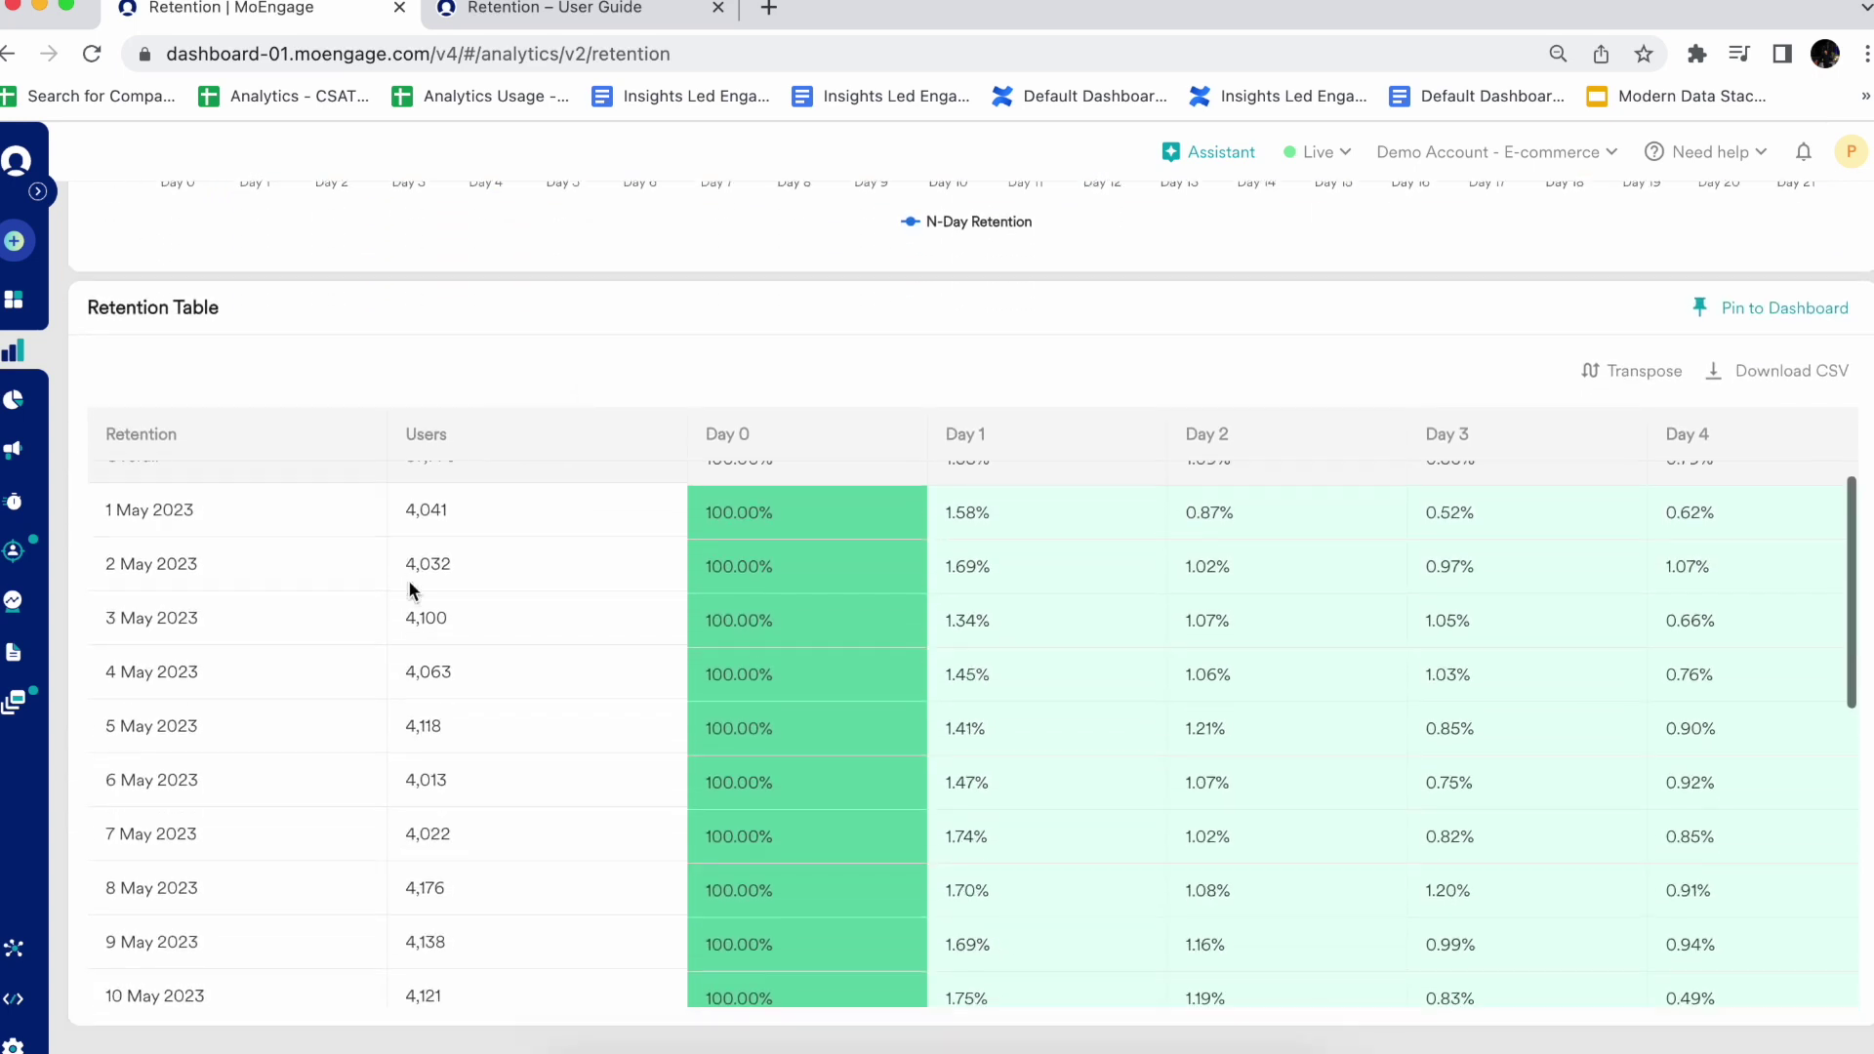
scroll(408, 580, "up", 1)
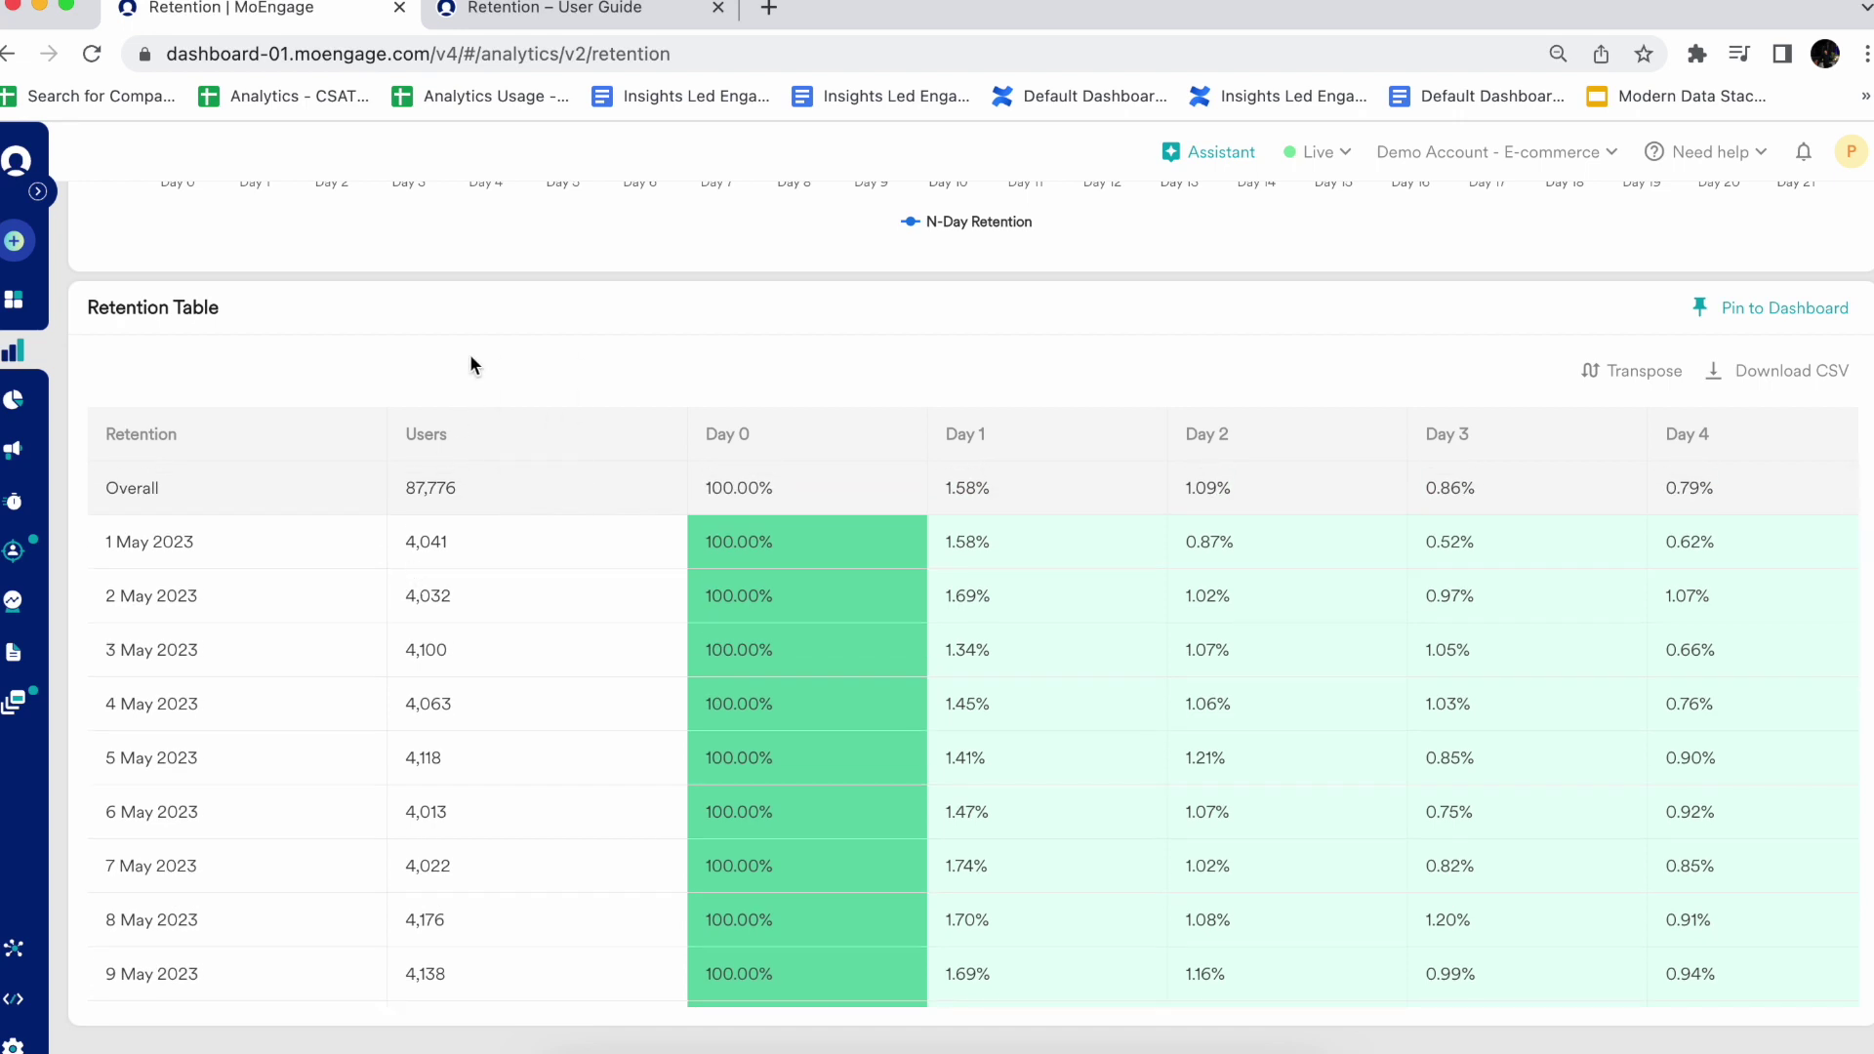
scroll(482, 336, "down", 1)
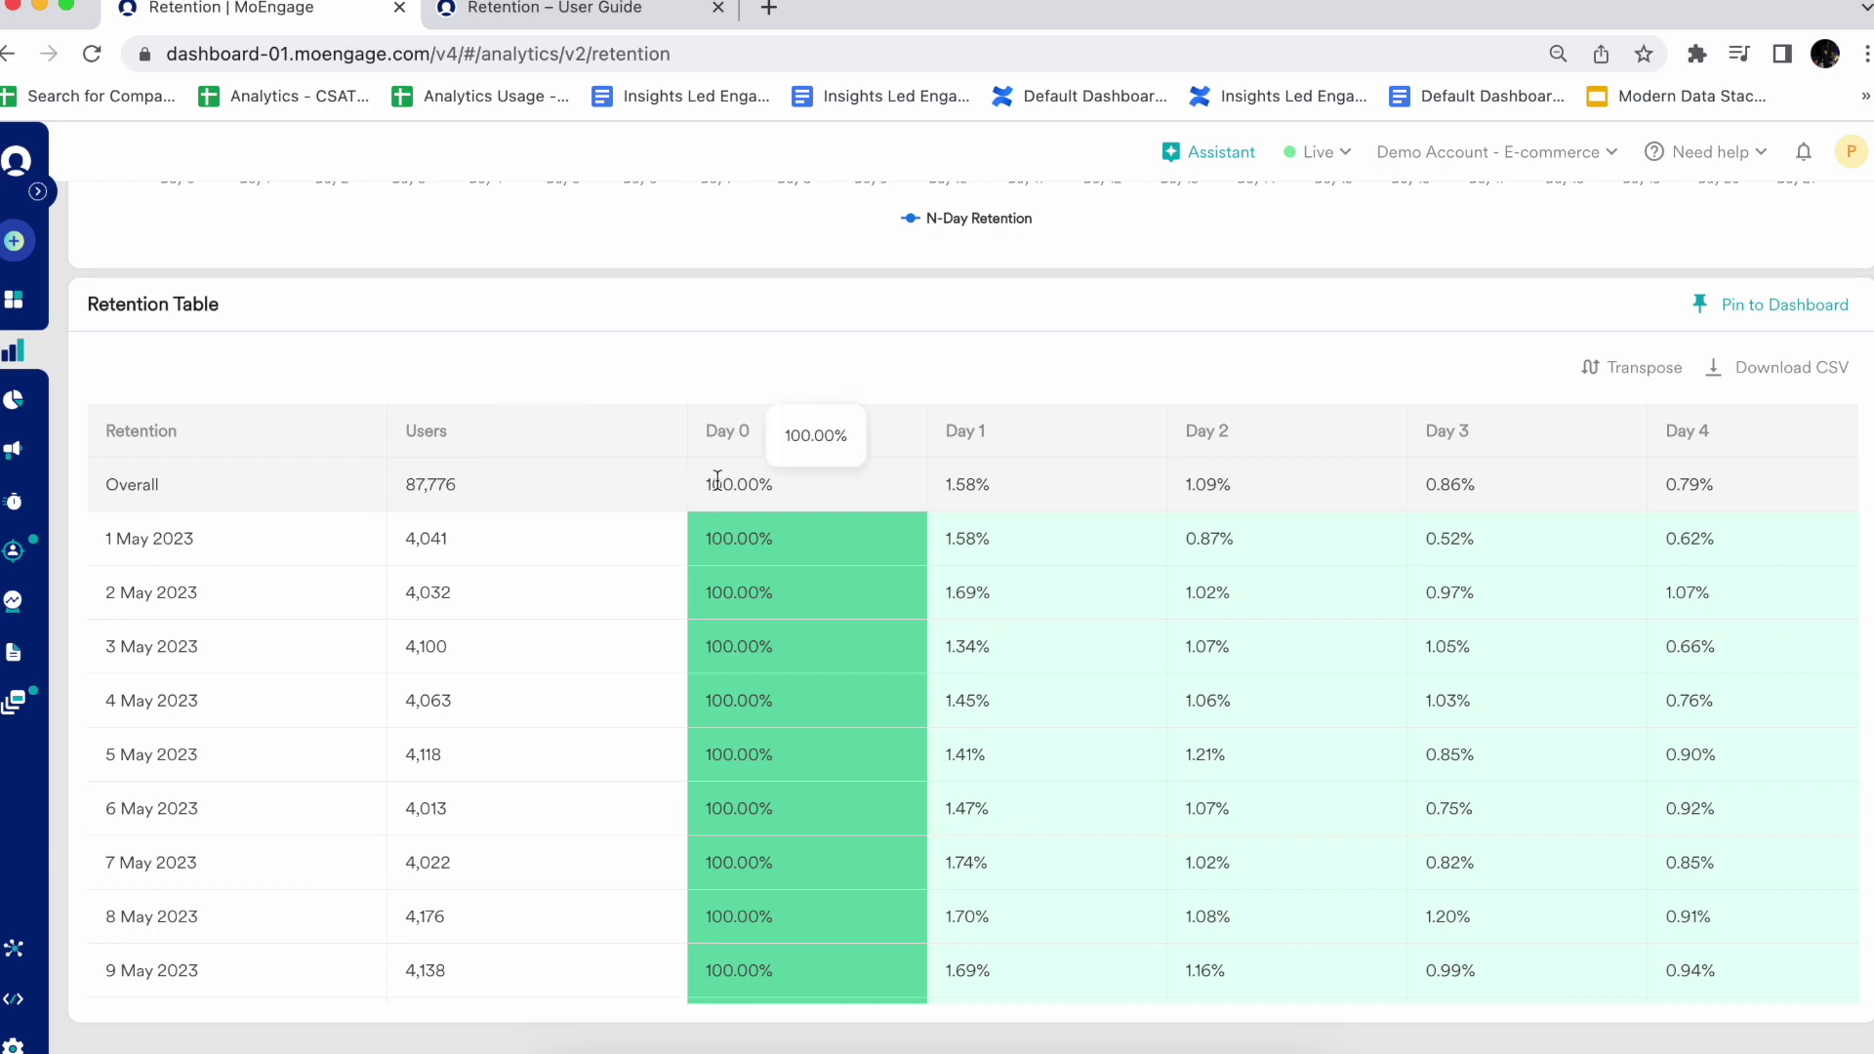
scroll(853, 484, "right", 2)
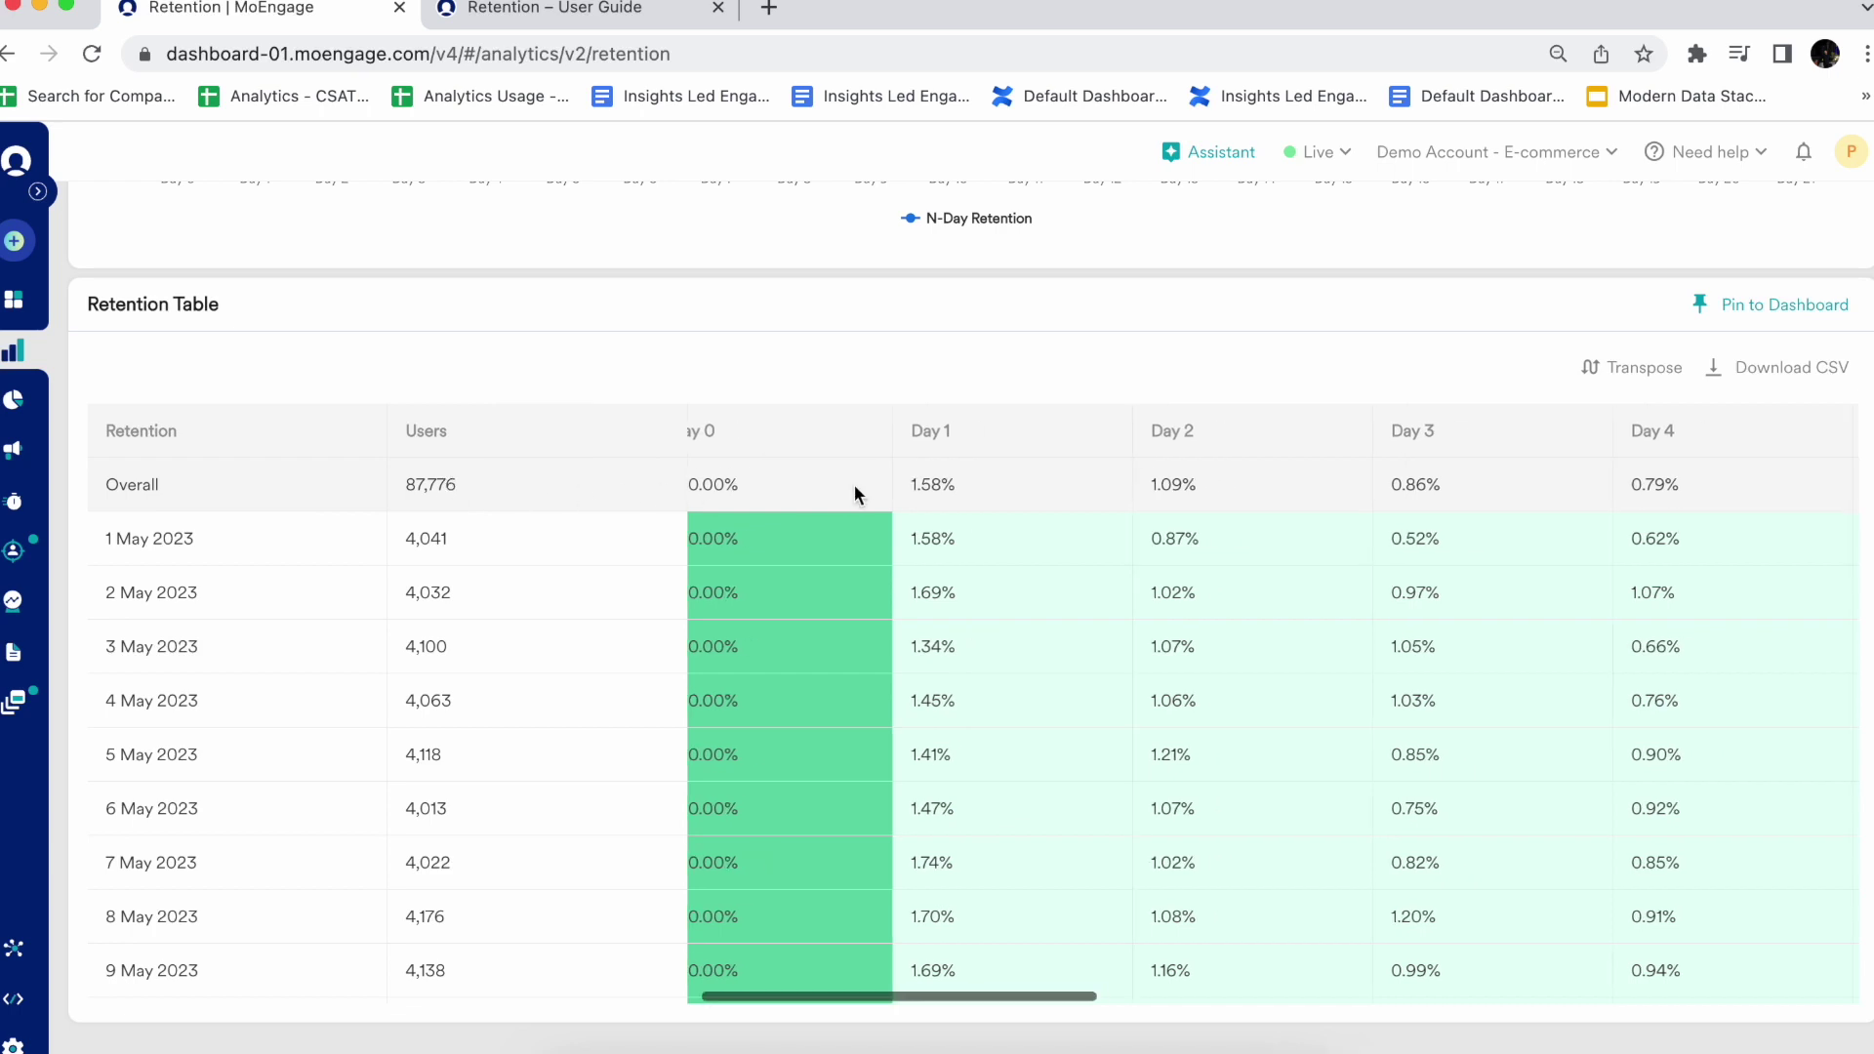
scroll(853, 484, "right", 3)
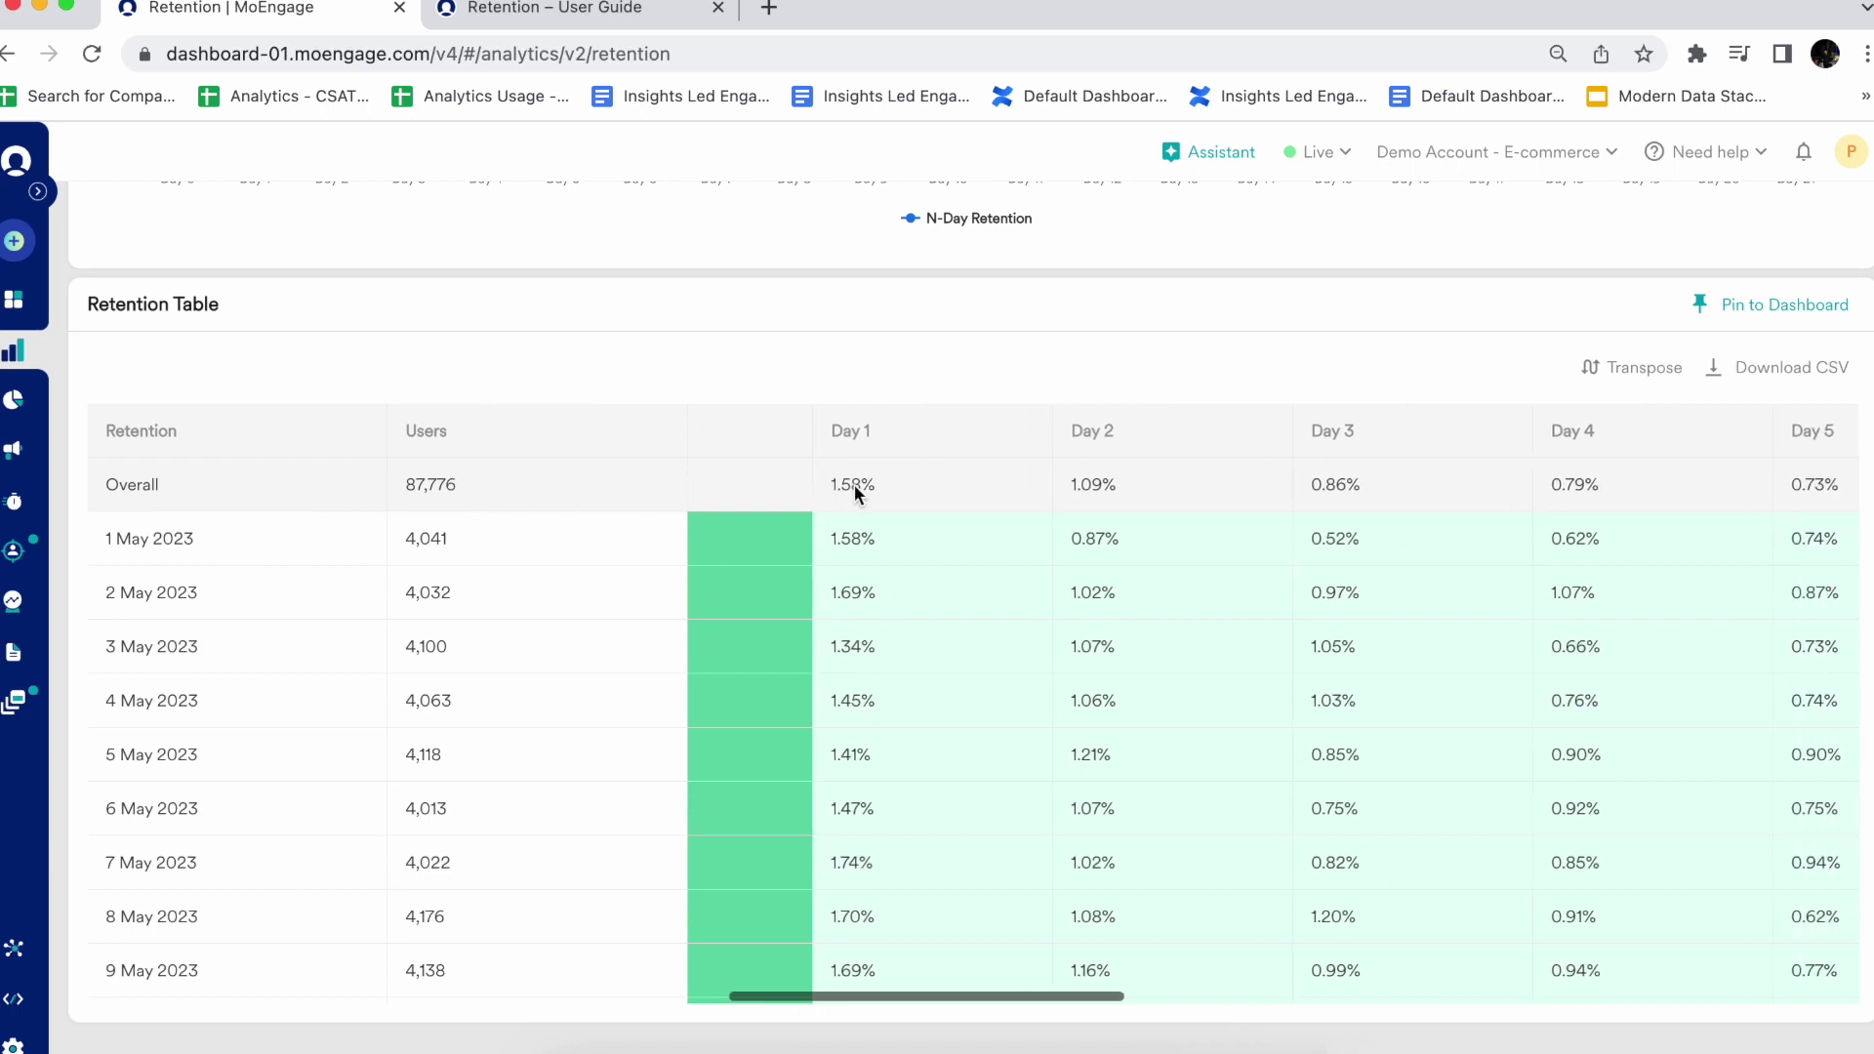
scroll(921, 487, "left", 5)
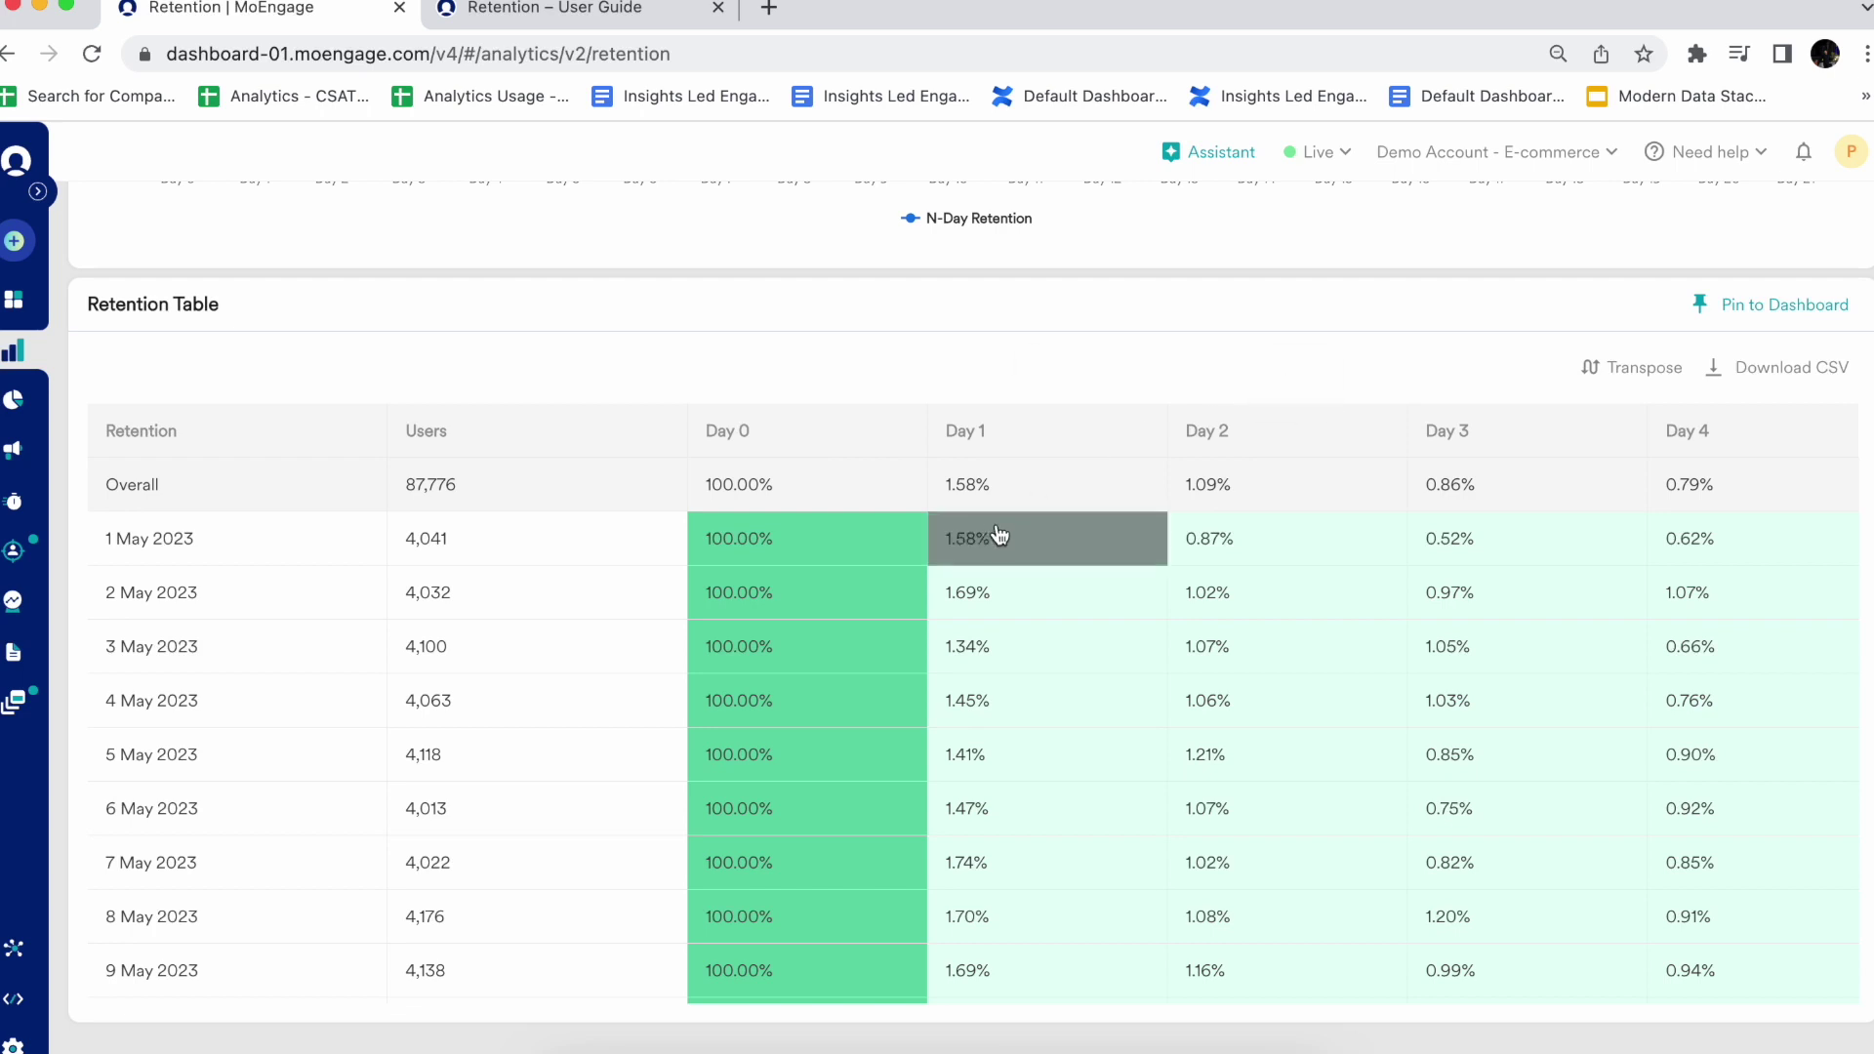
Inspect the cohort retention percentages in the table from Day 1 through Day 21, and return to the Day 0 column.
mouse_move(1032, 538)
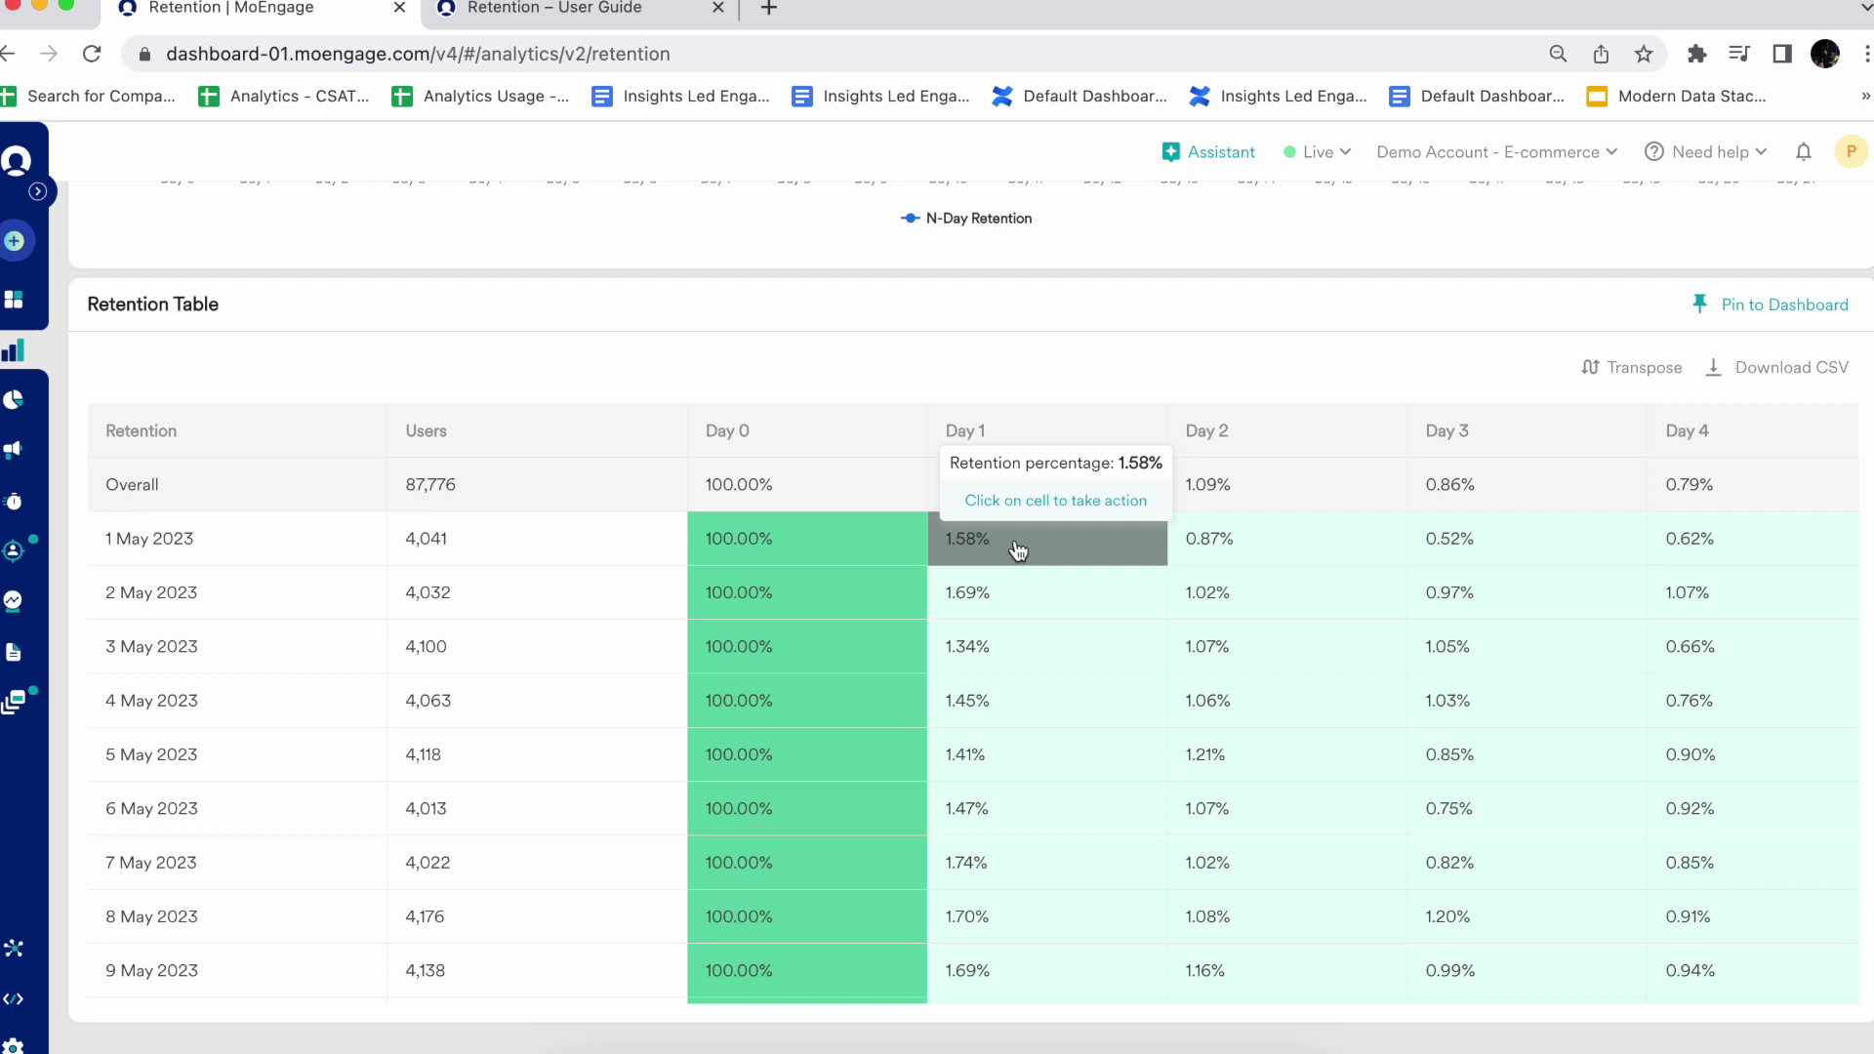
mouse_move(1175, 536)
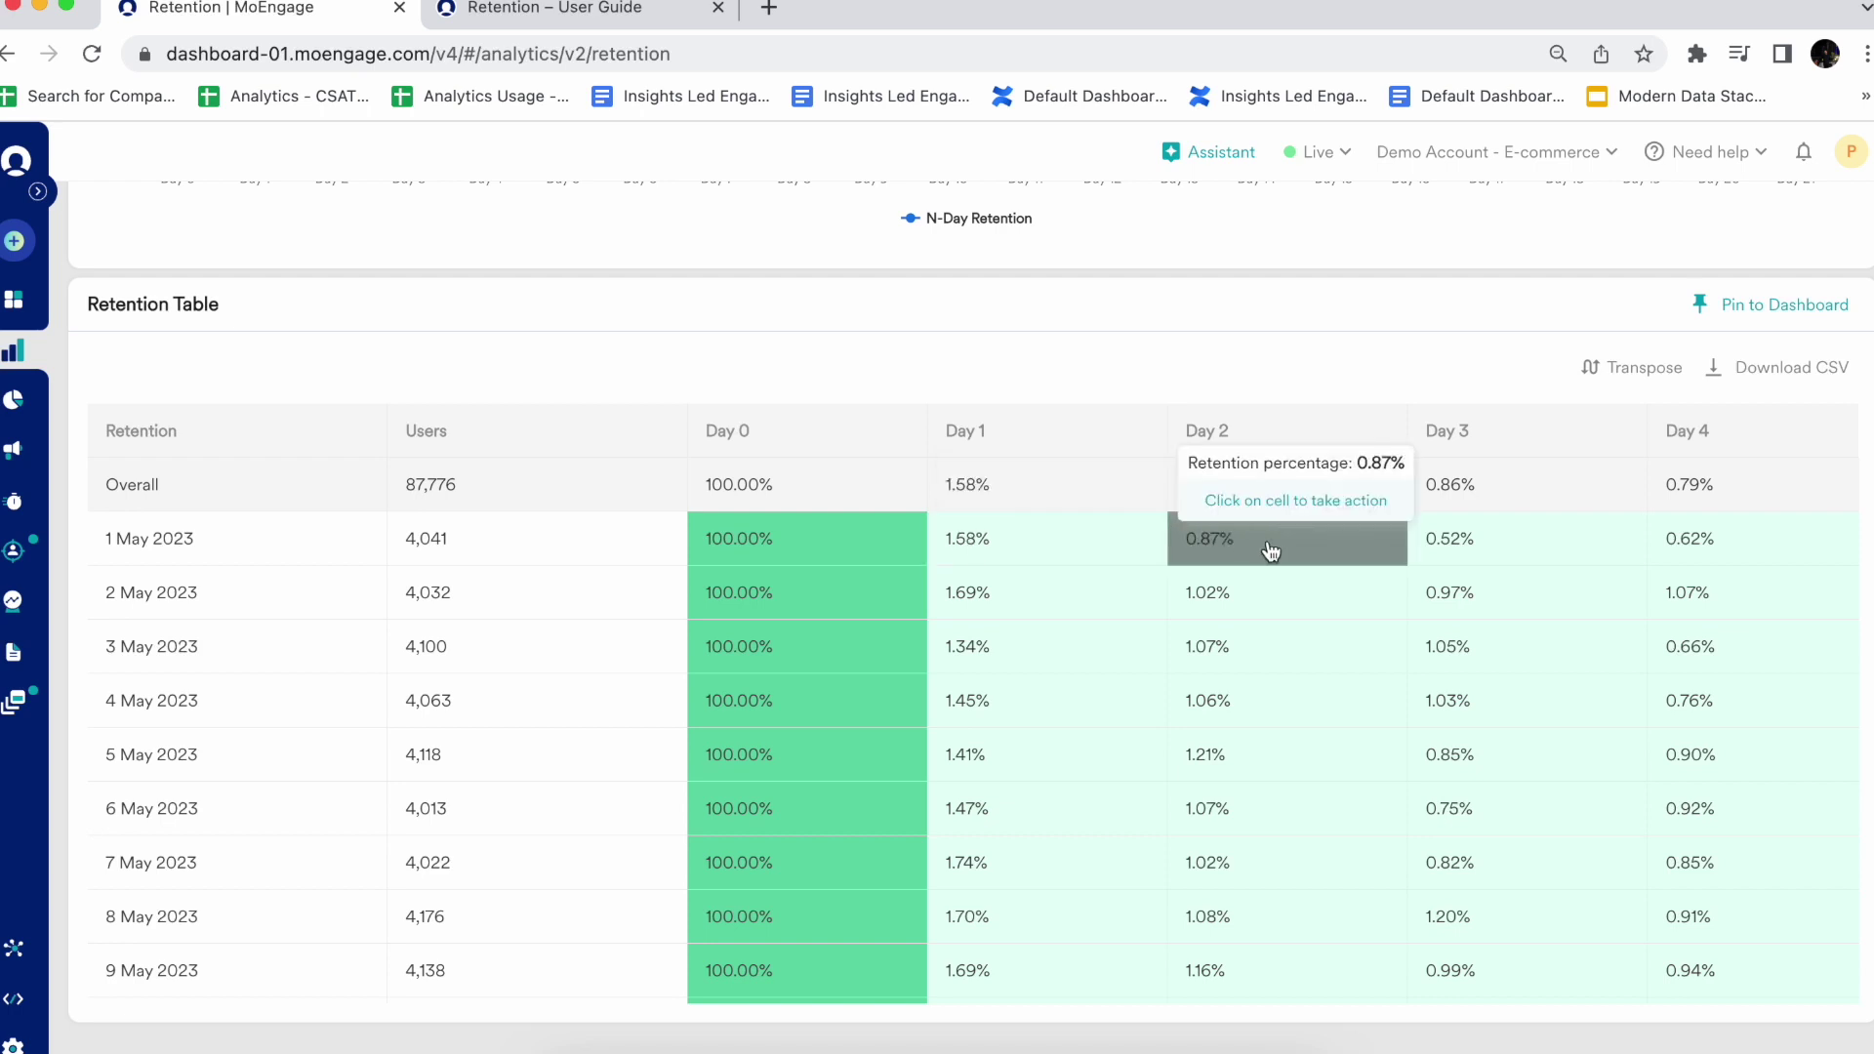
scroll(1266, 538, "right", 5)
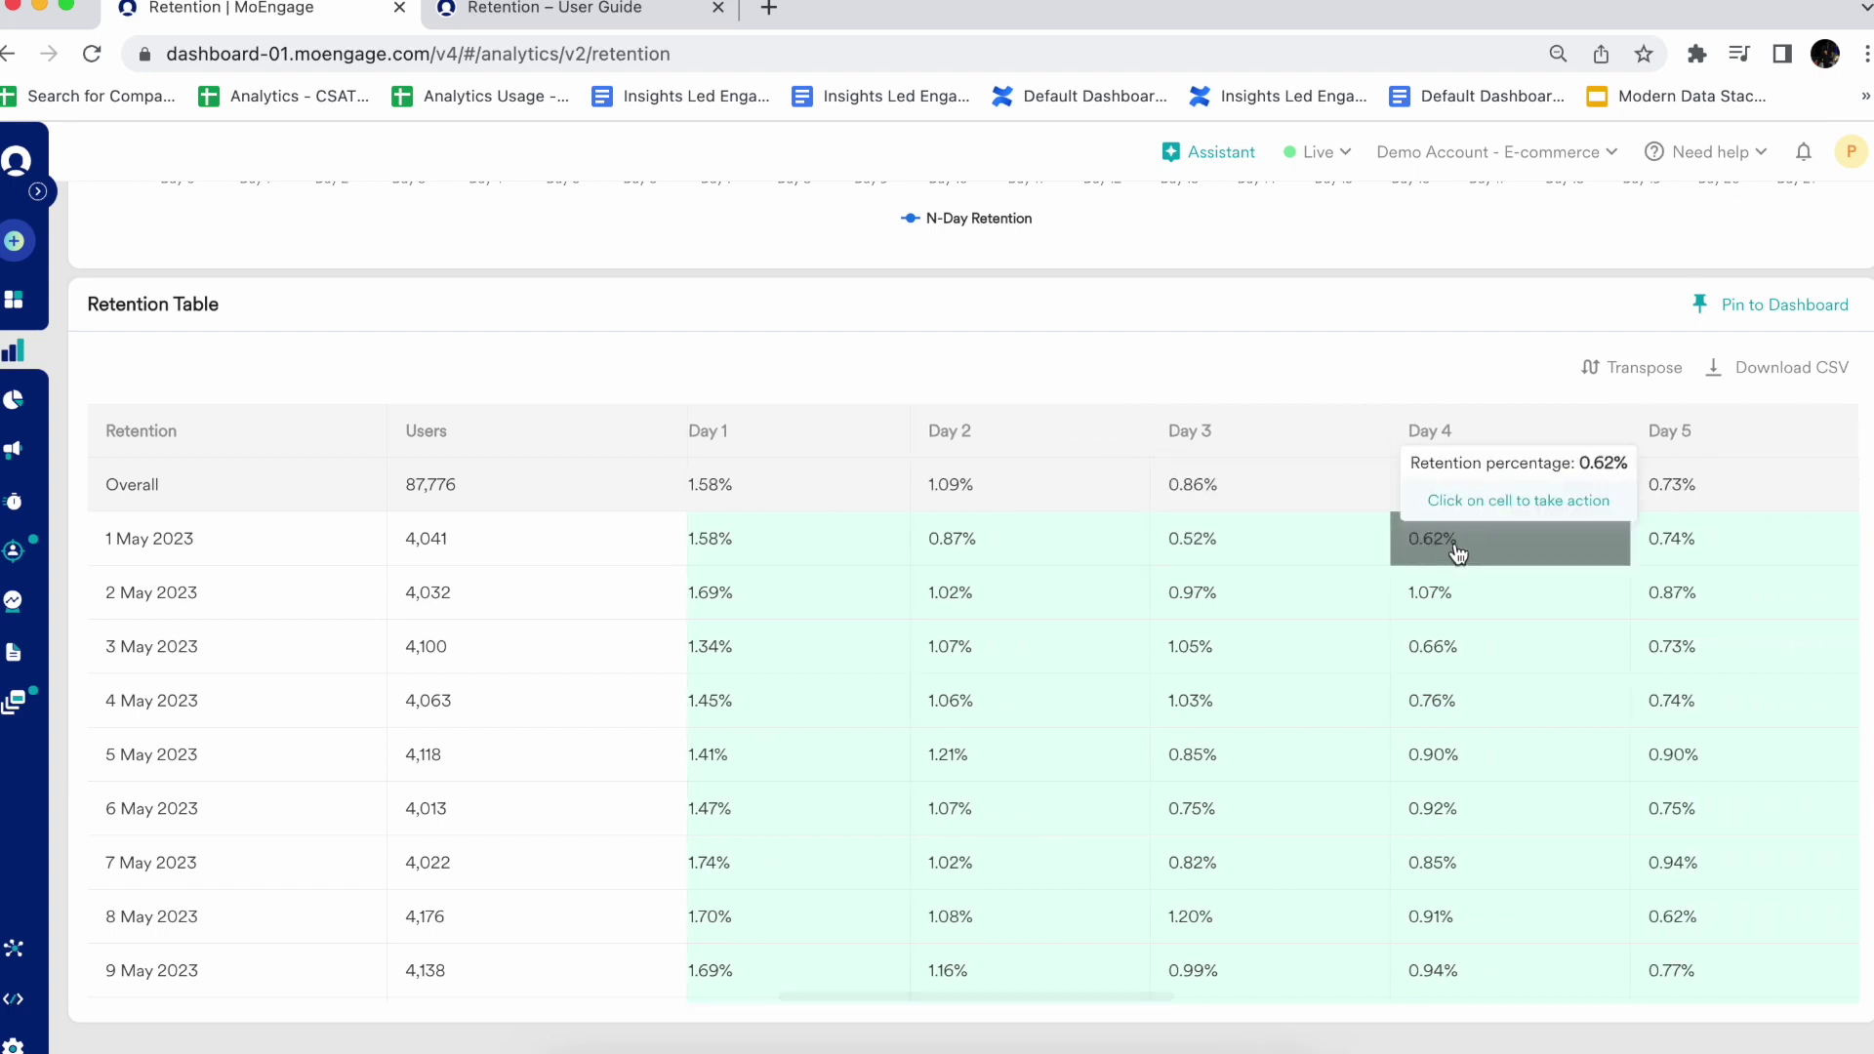
scroll(1454, 543, "right", 8)
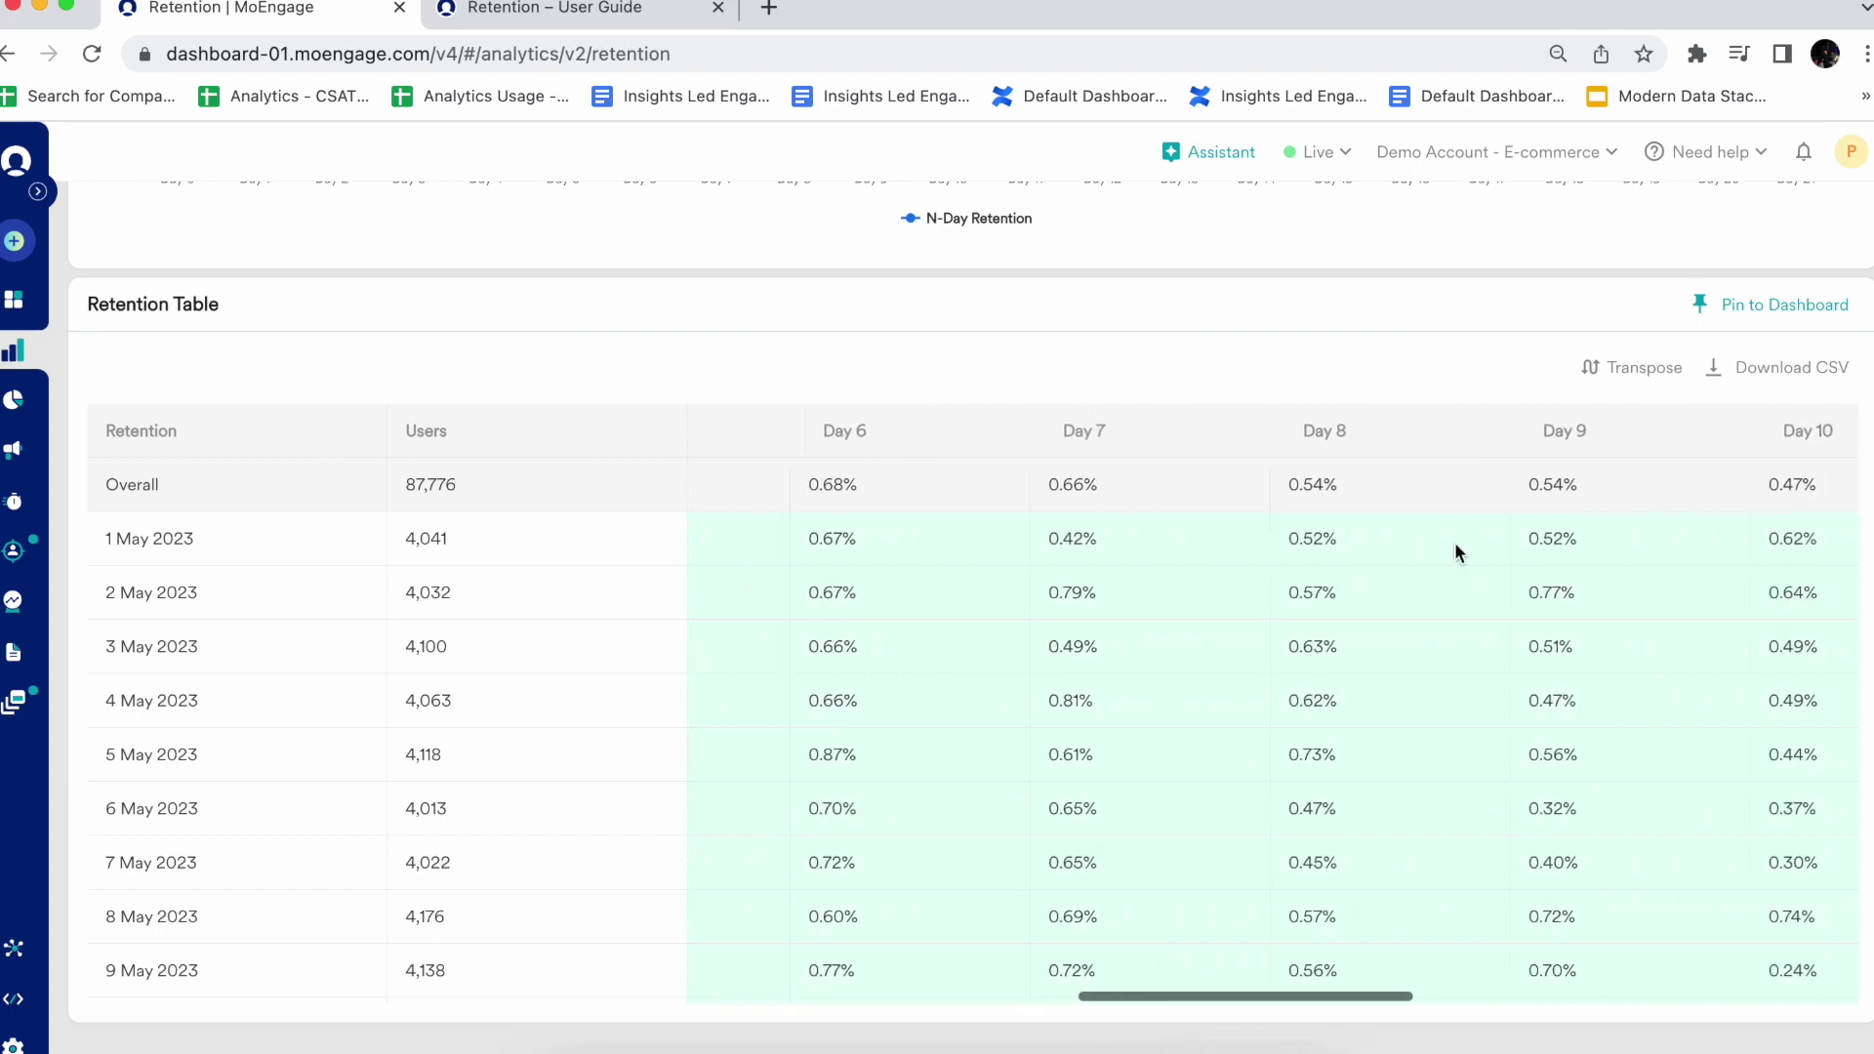
scroll(1454, 553, "right", 10)
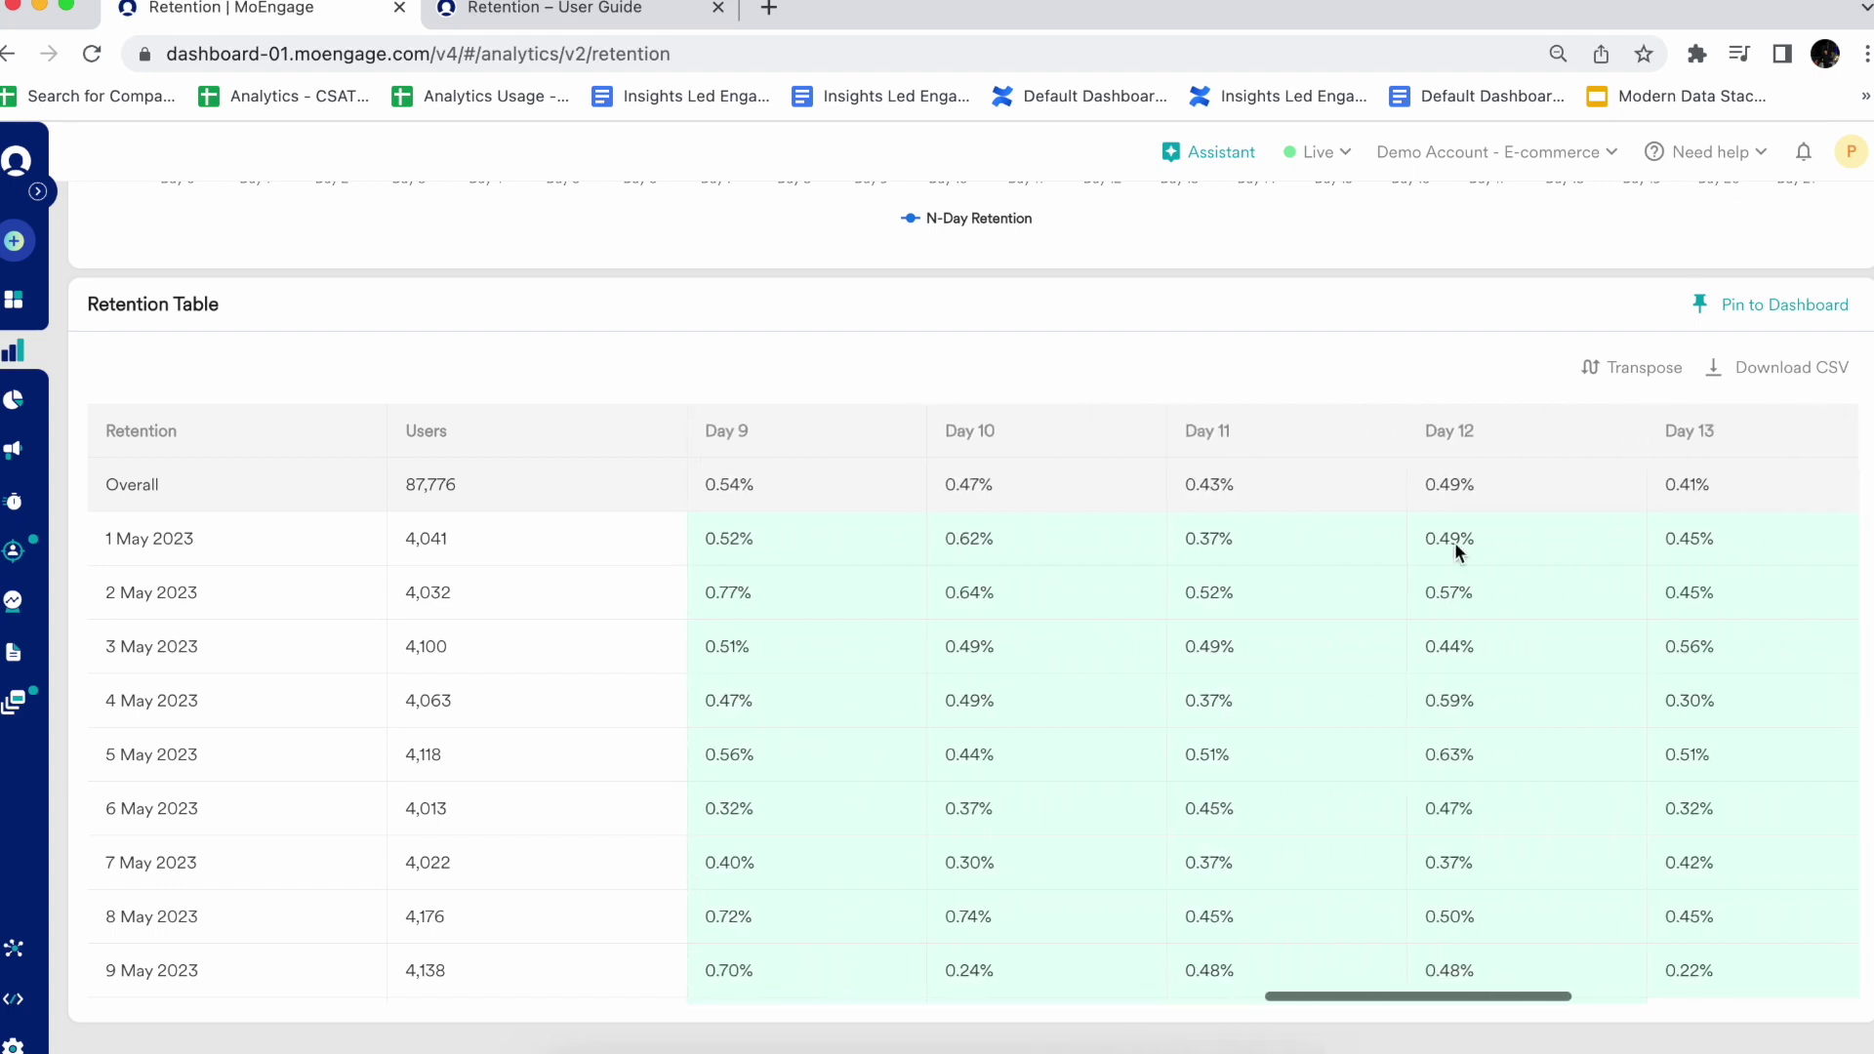
scroll(1454, 543, "right", 4)
scroll(1455, 543, "down", 1)
scroll(1454, 542, "up", 1)
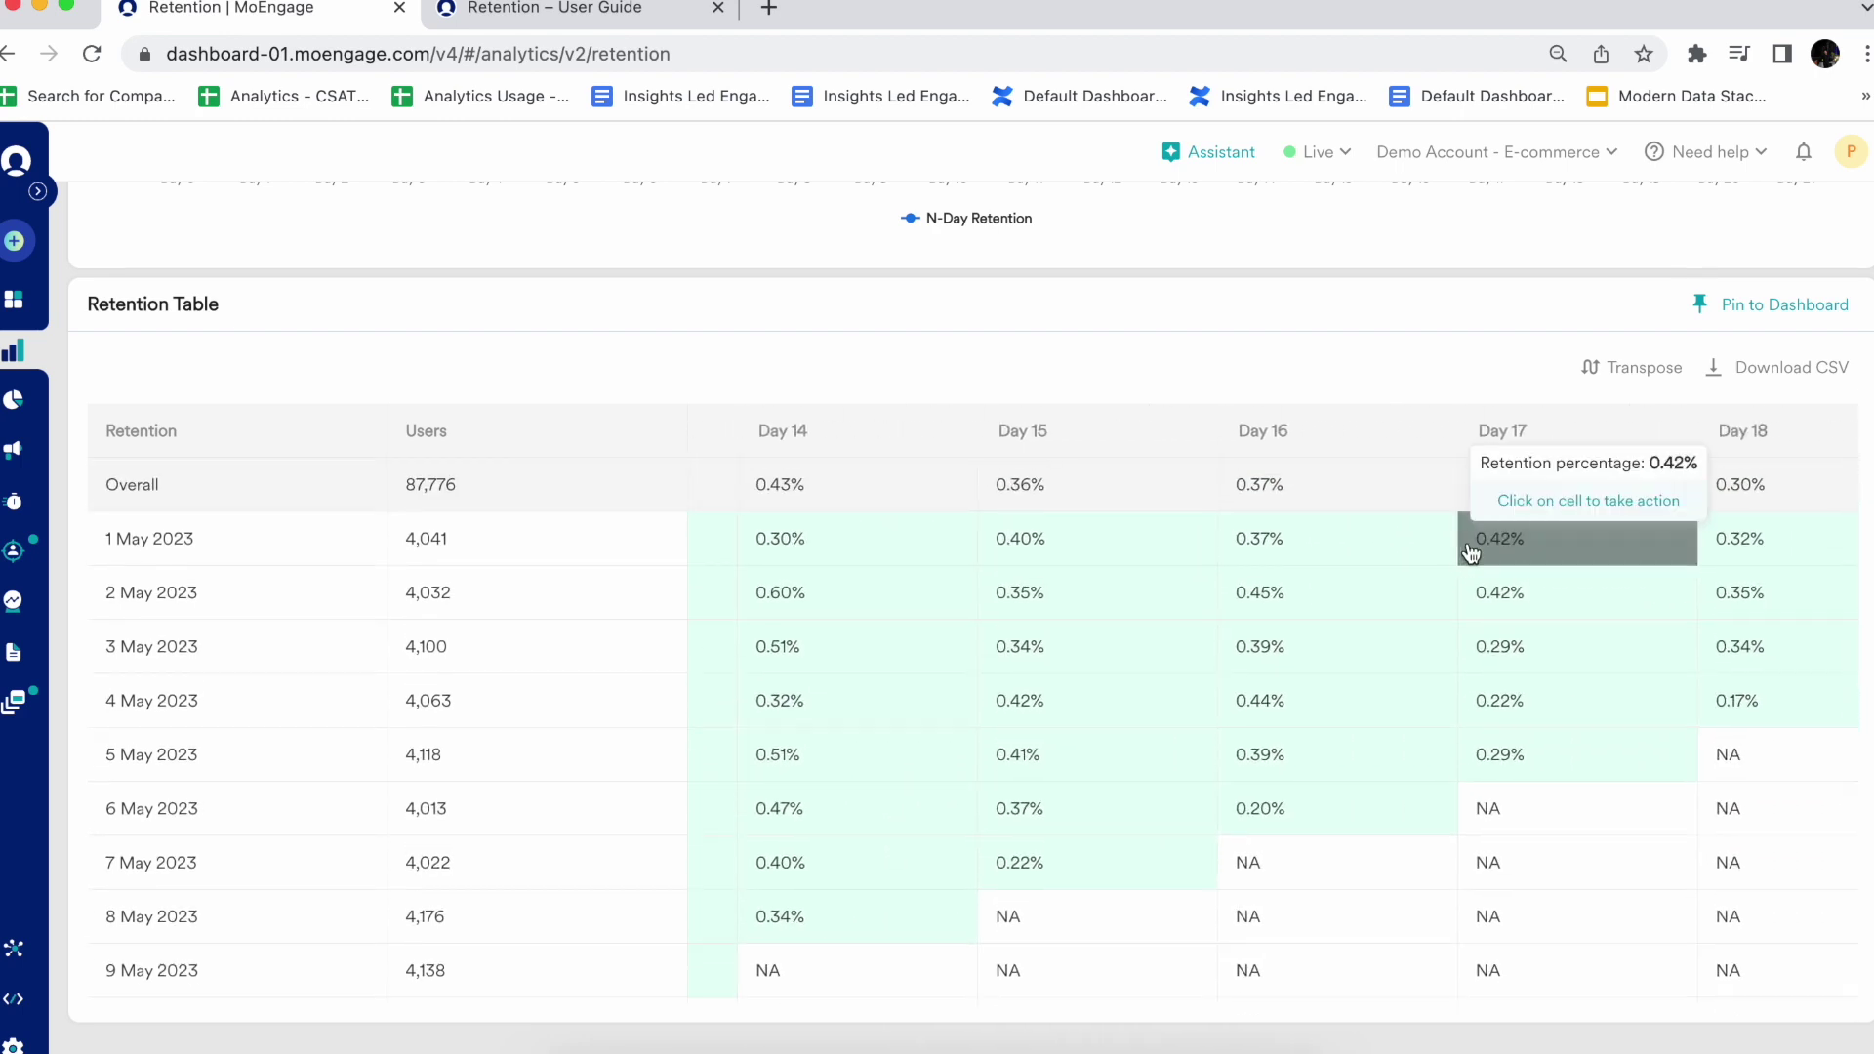
scroll(1464, 542, "right", 4)
scroll(1467, 547, "right", 2)
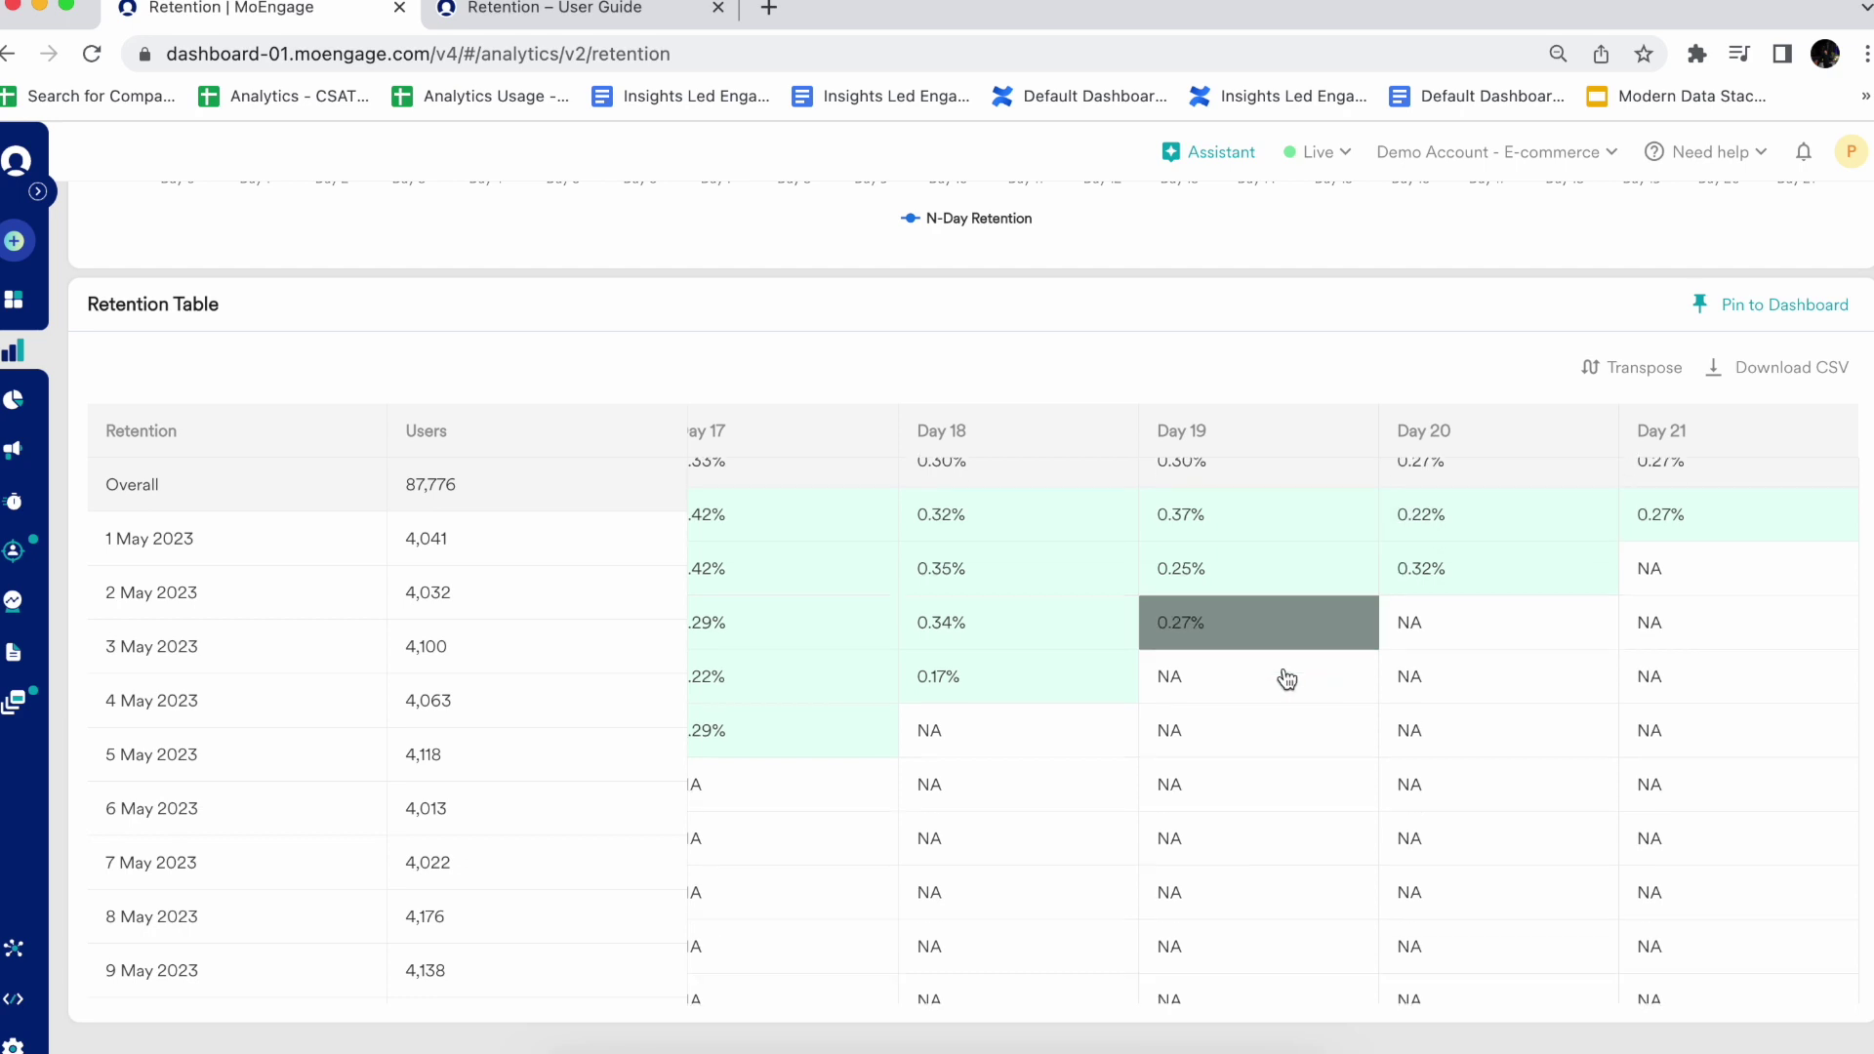
scroll(1284, 675, "down", 2)
scroll(1284, 672, "left", 20)
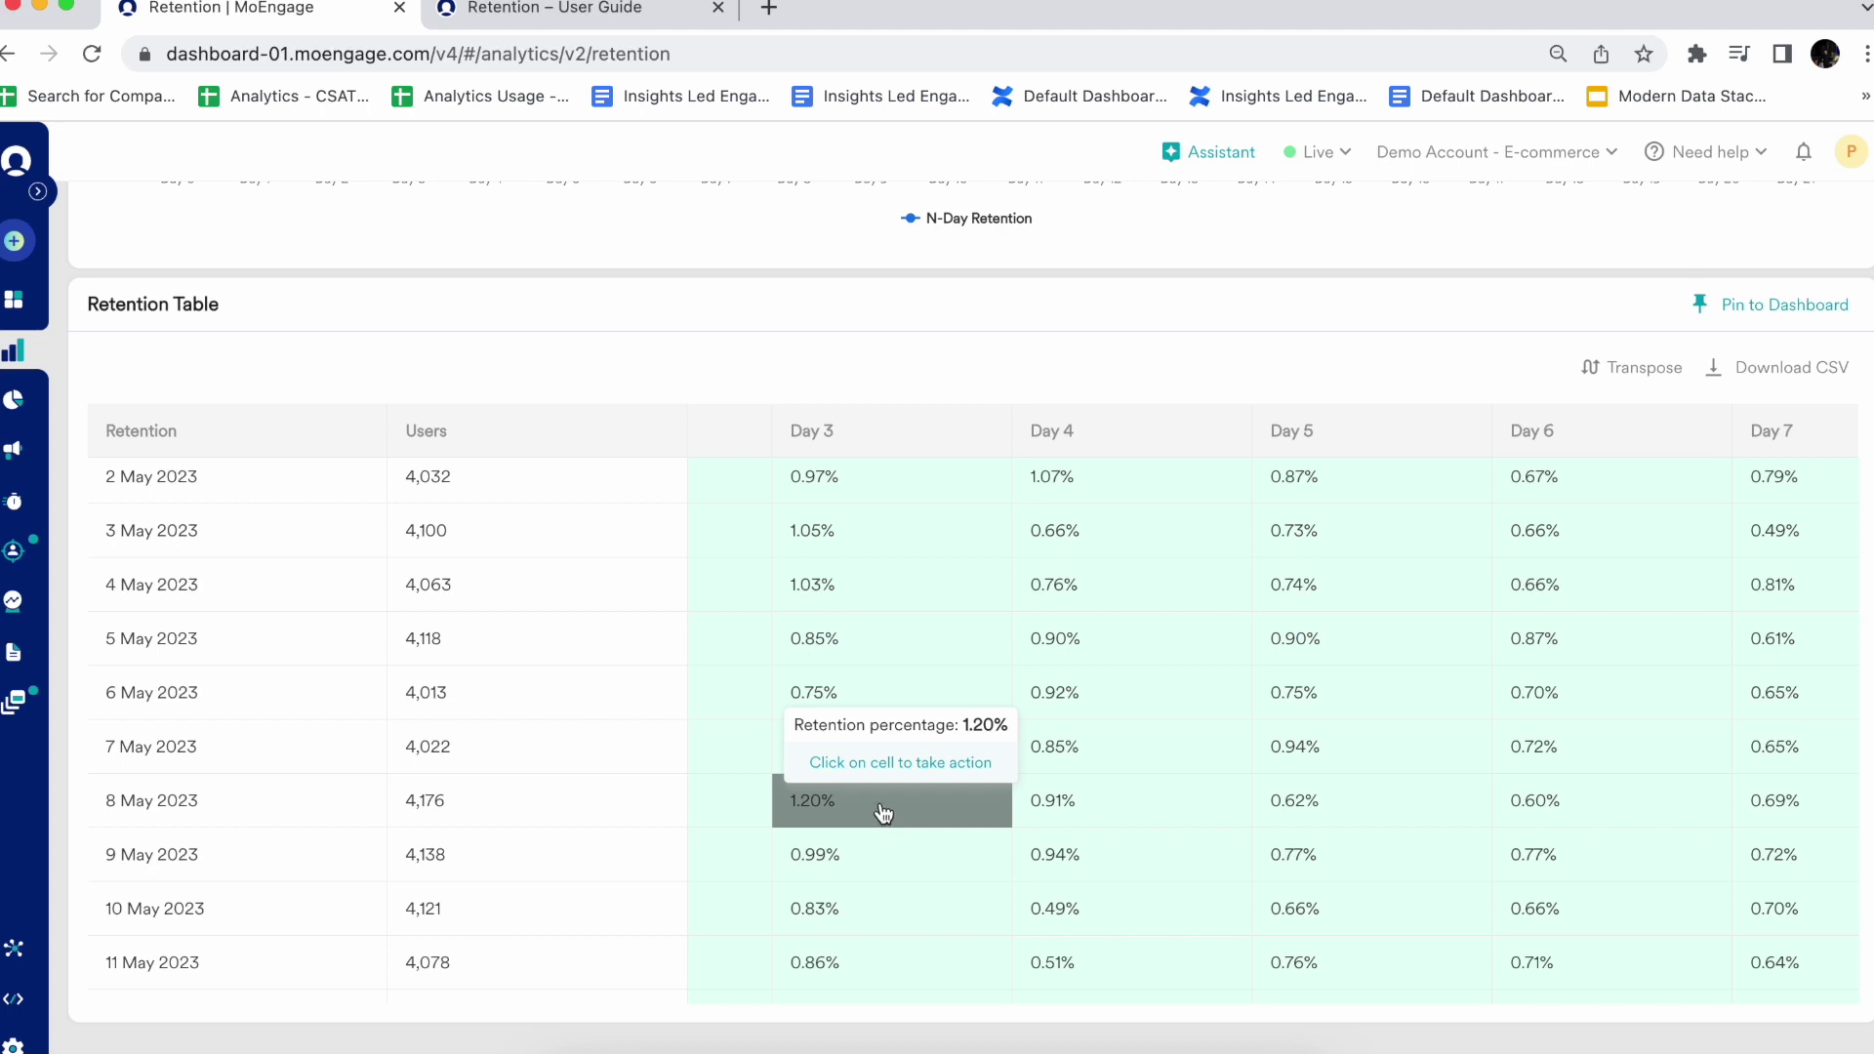
scroll(883, 813, "up", 2)
scroll(883, 813, "left", 5)
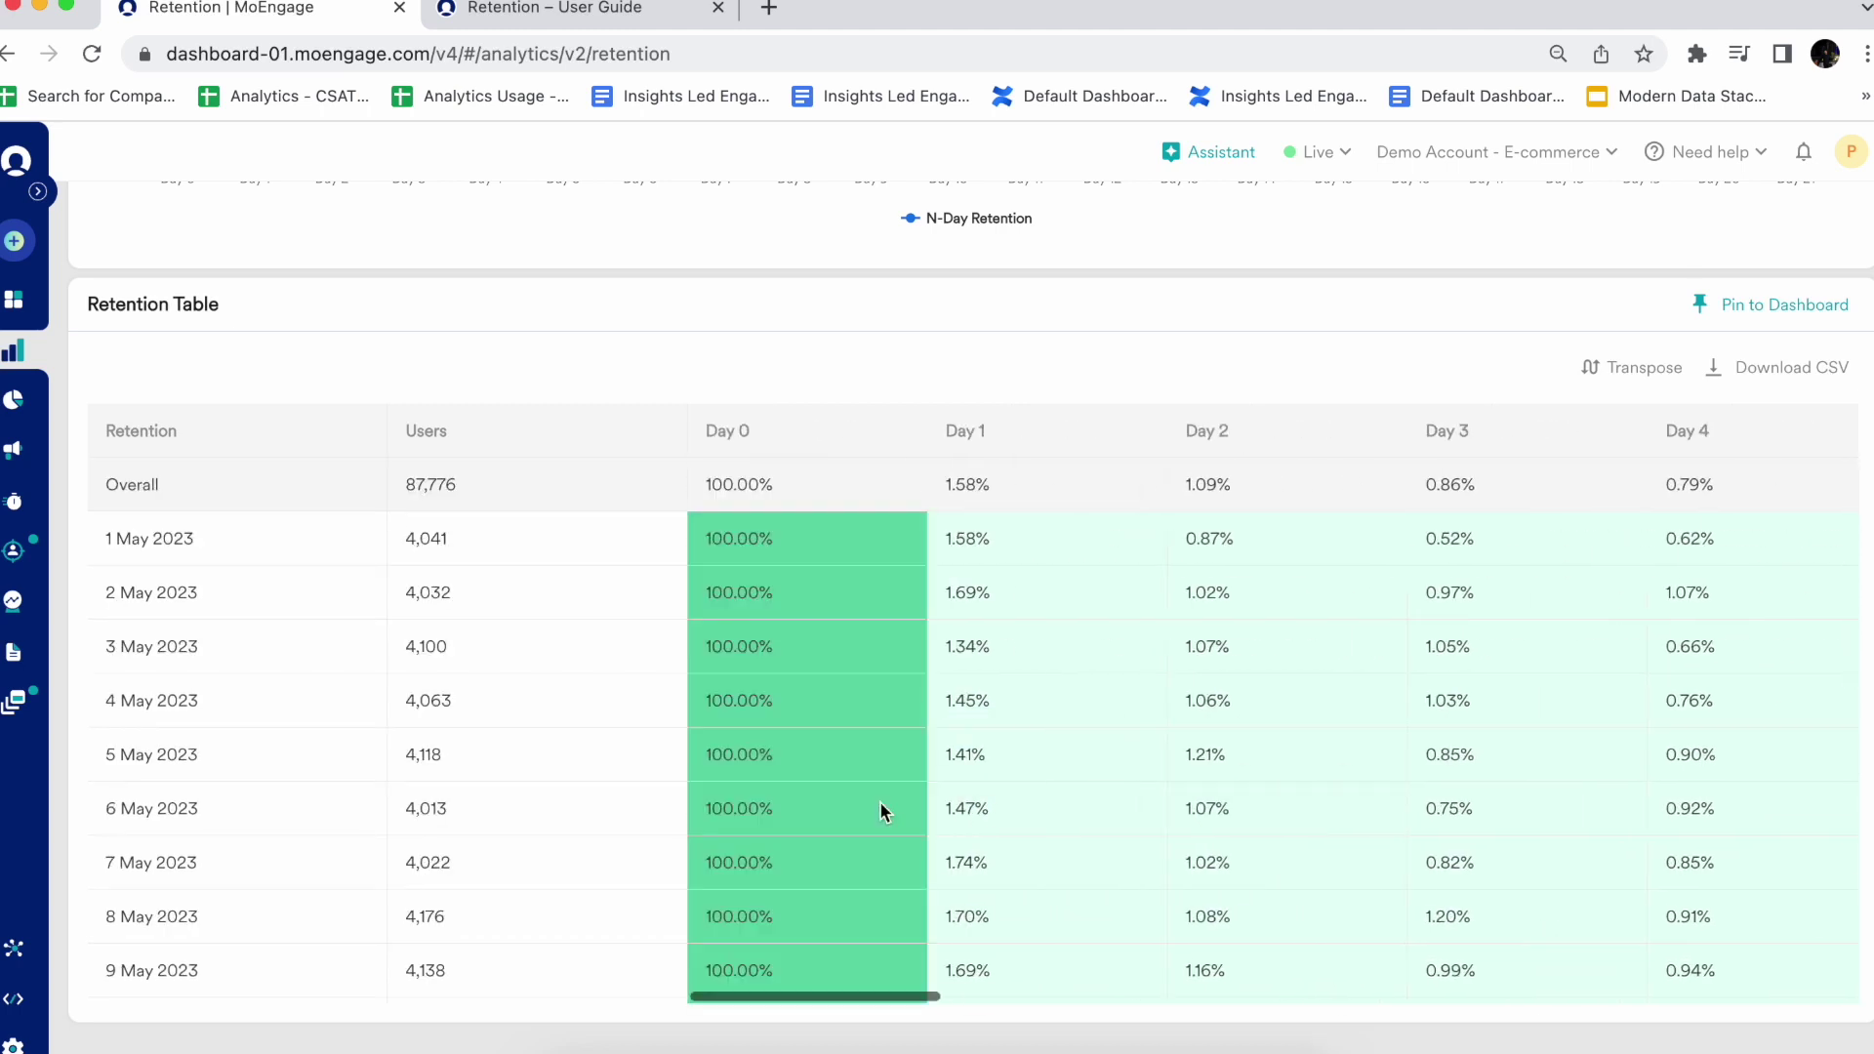
Inspect the retention percentages of the 1 to 10 May 2023 cohorts across the later day columns and return to Day 0.
scroll(880, 812, "down", 1)
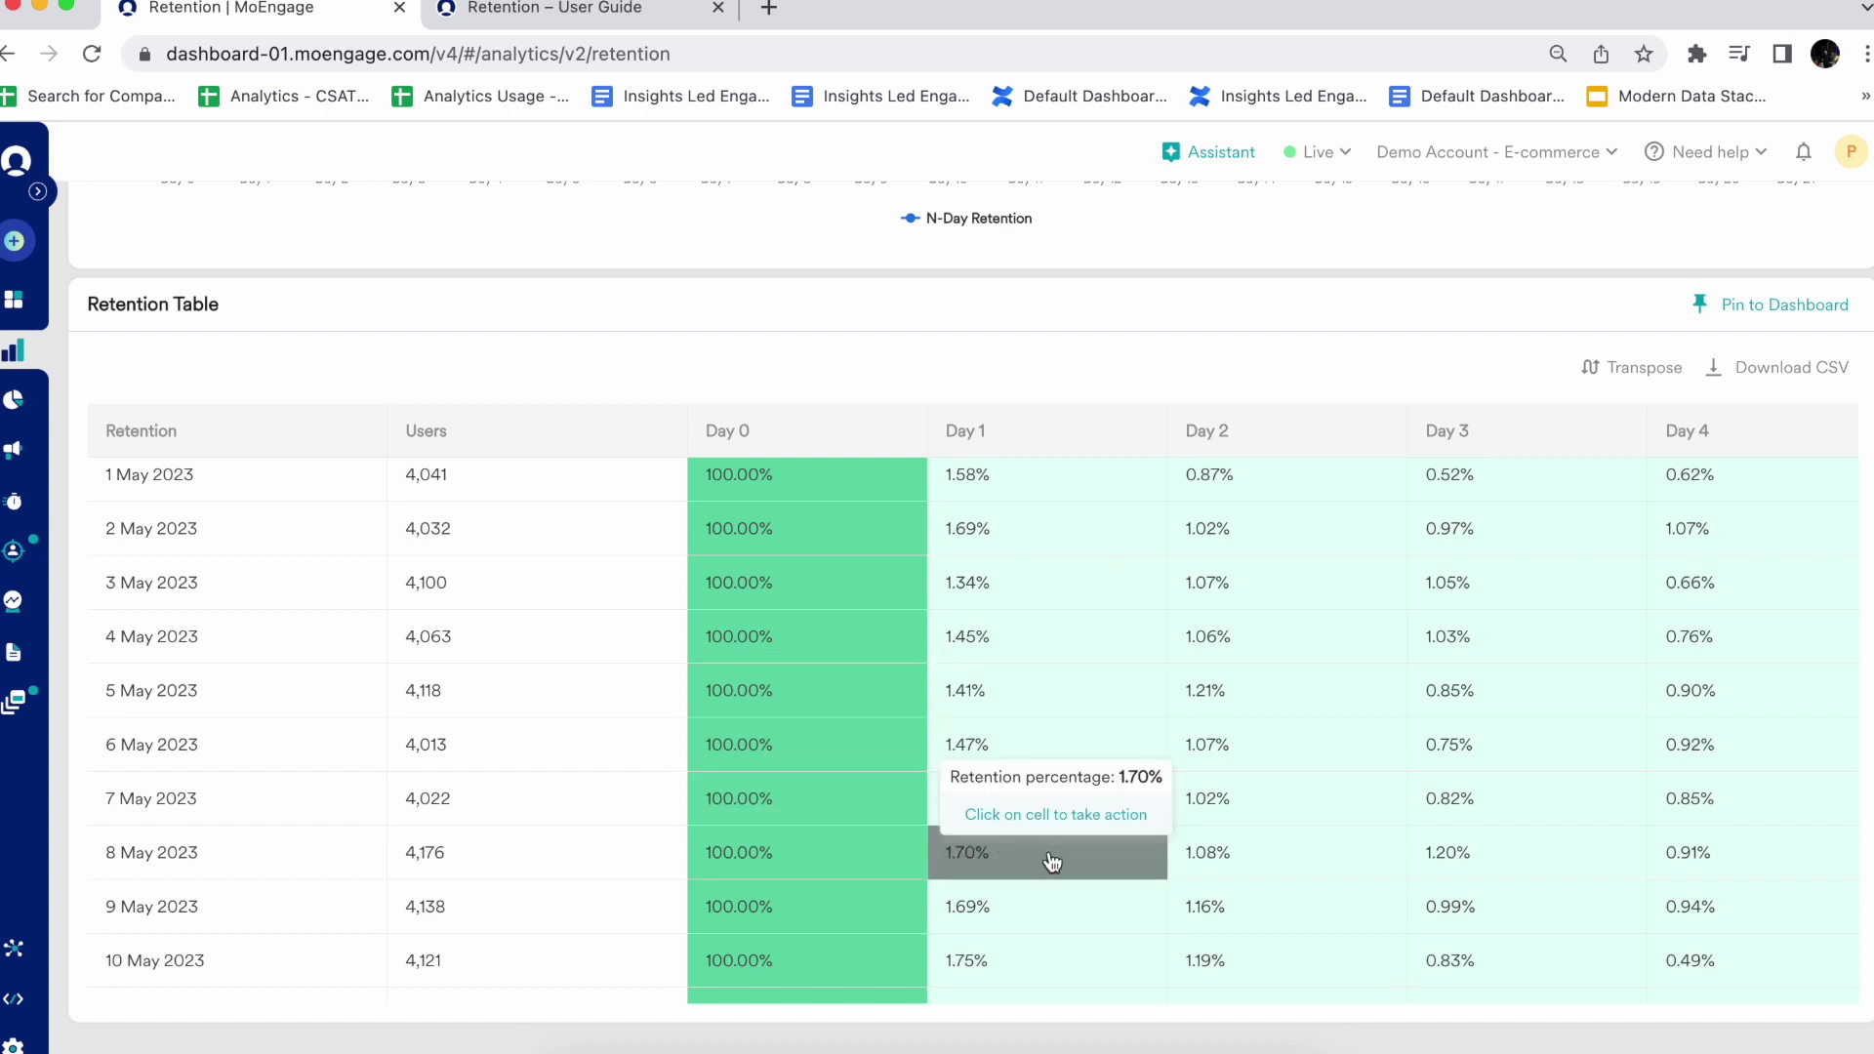
scroll(1050, 859, "right", 10)
scroll(1048, 851, "right", 15)
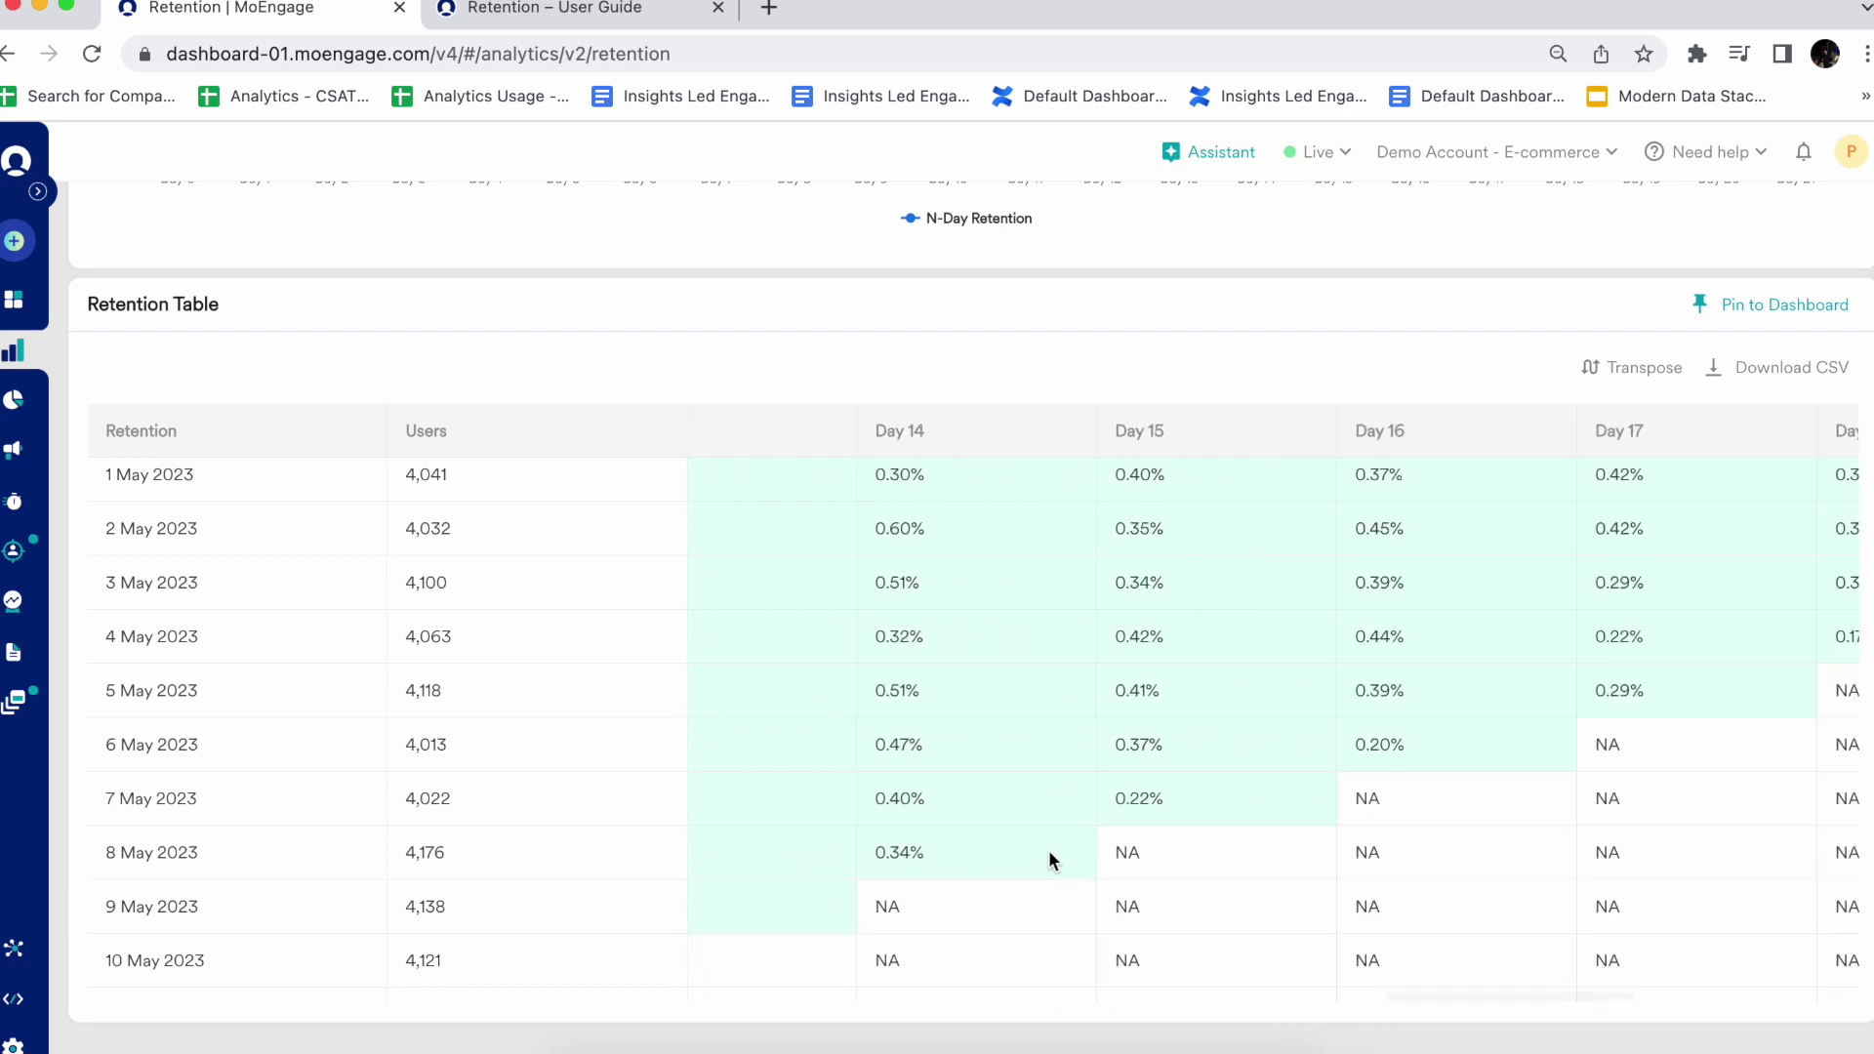
scroll(1048, 851, "left", 20)
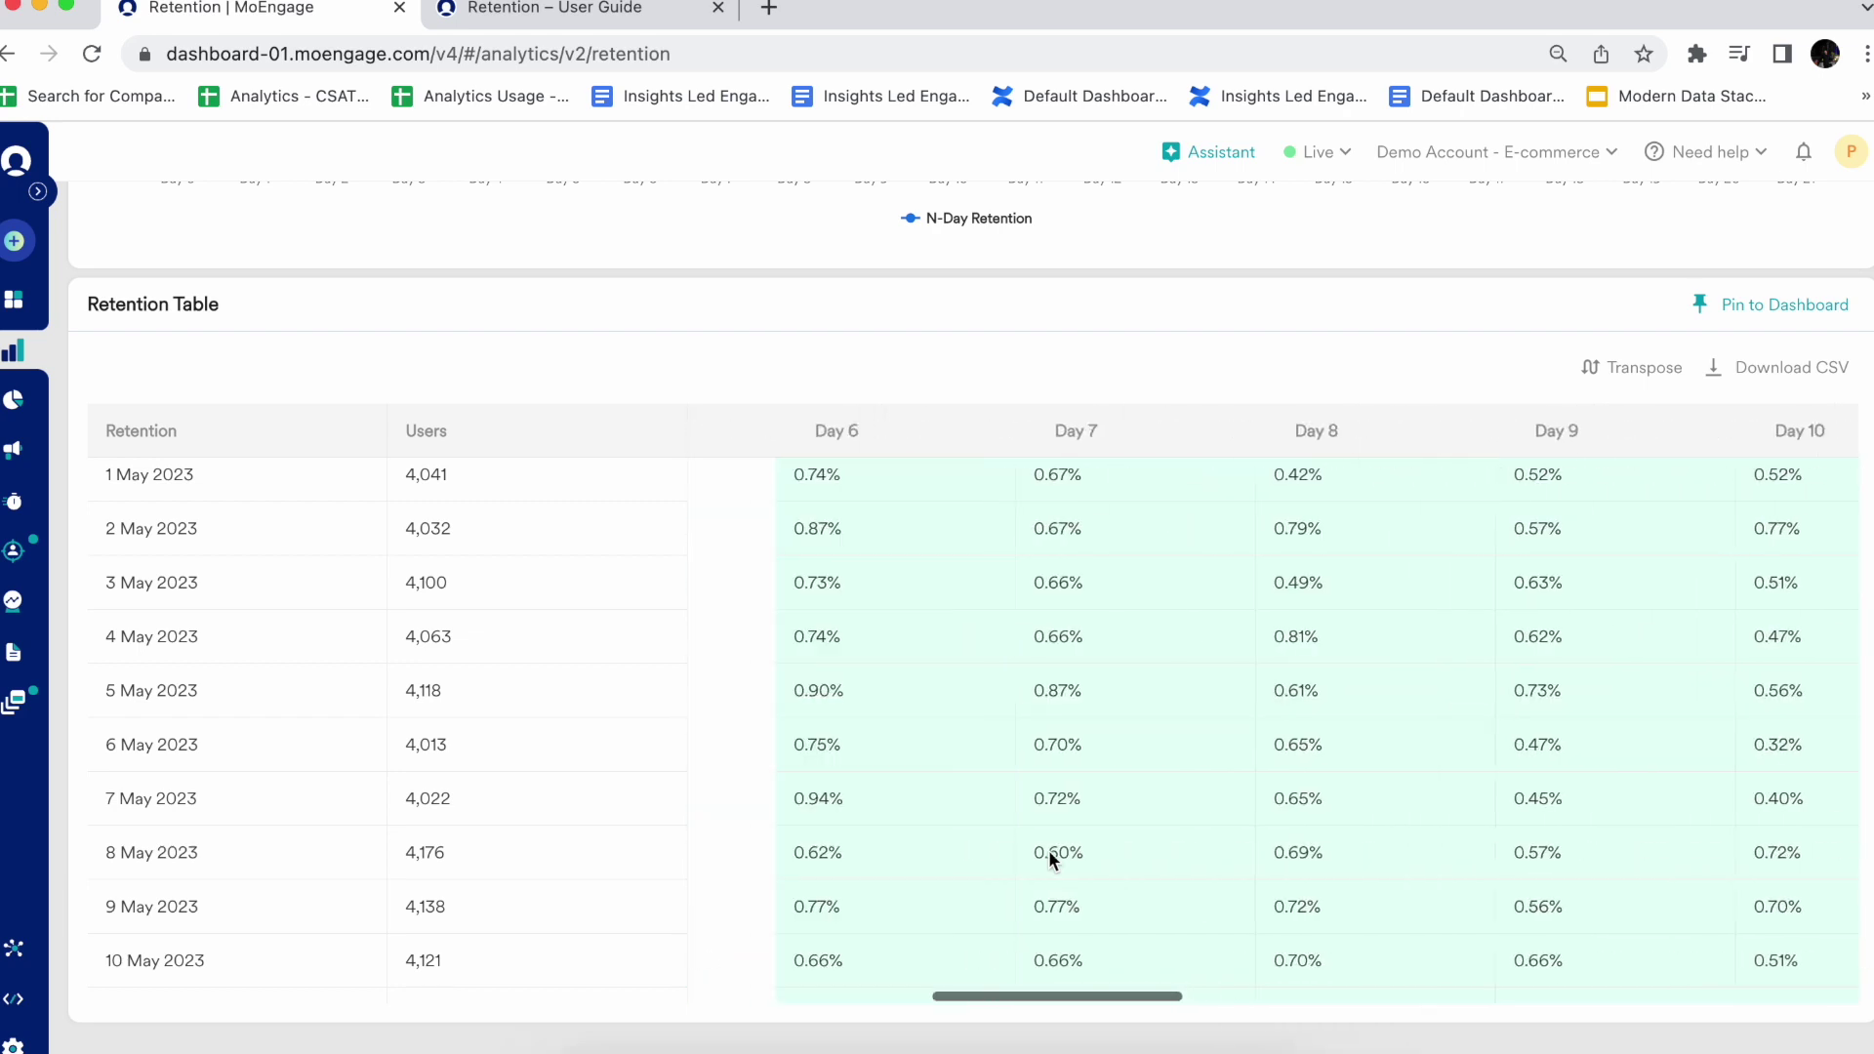
Set up a static segment named Test Cohort from the 6 May 2023 cohort's Day 1 cell and enable taking action on it.
mouse_move(1048, 851)
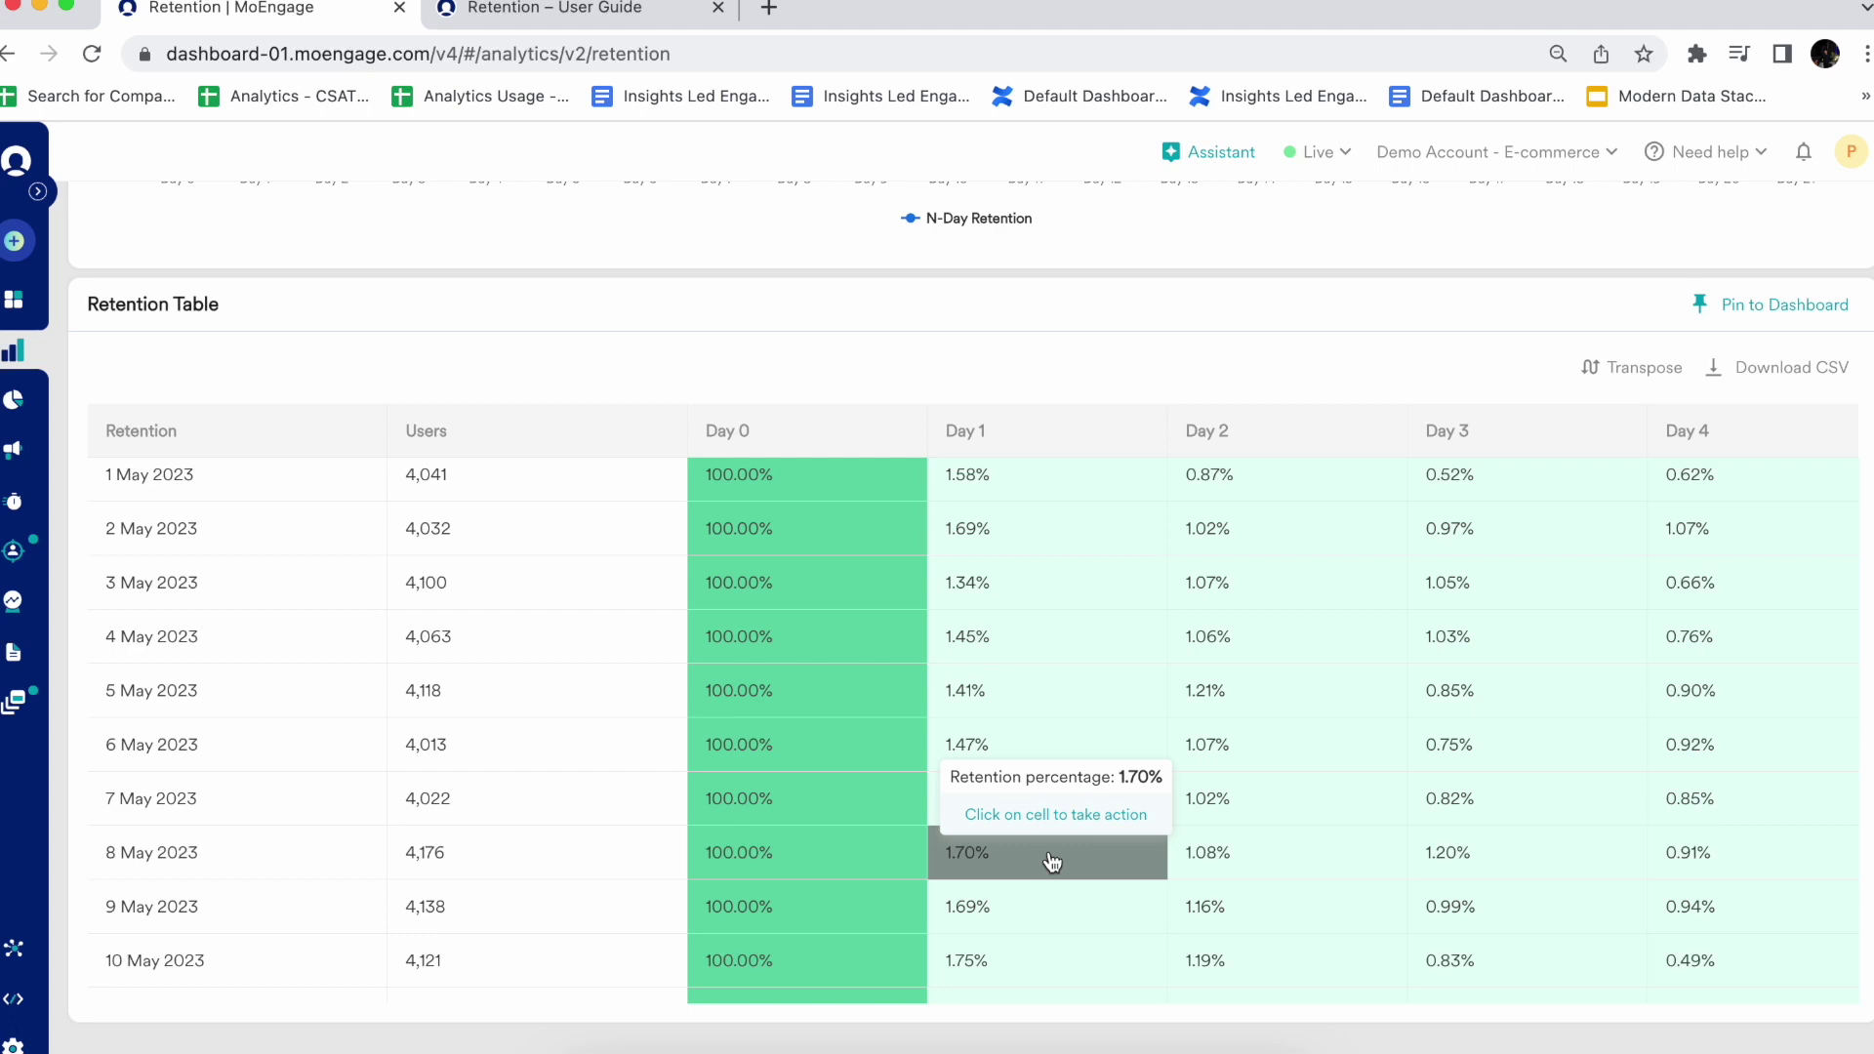
left_click(1049, 752)
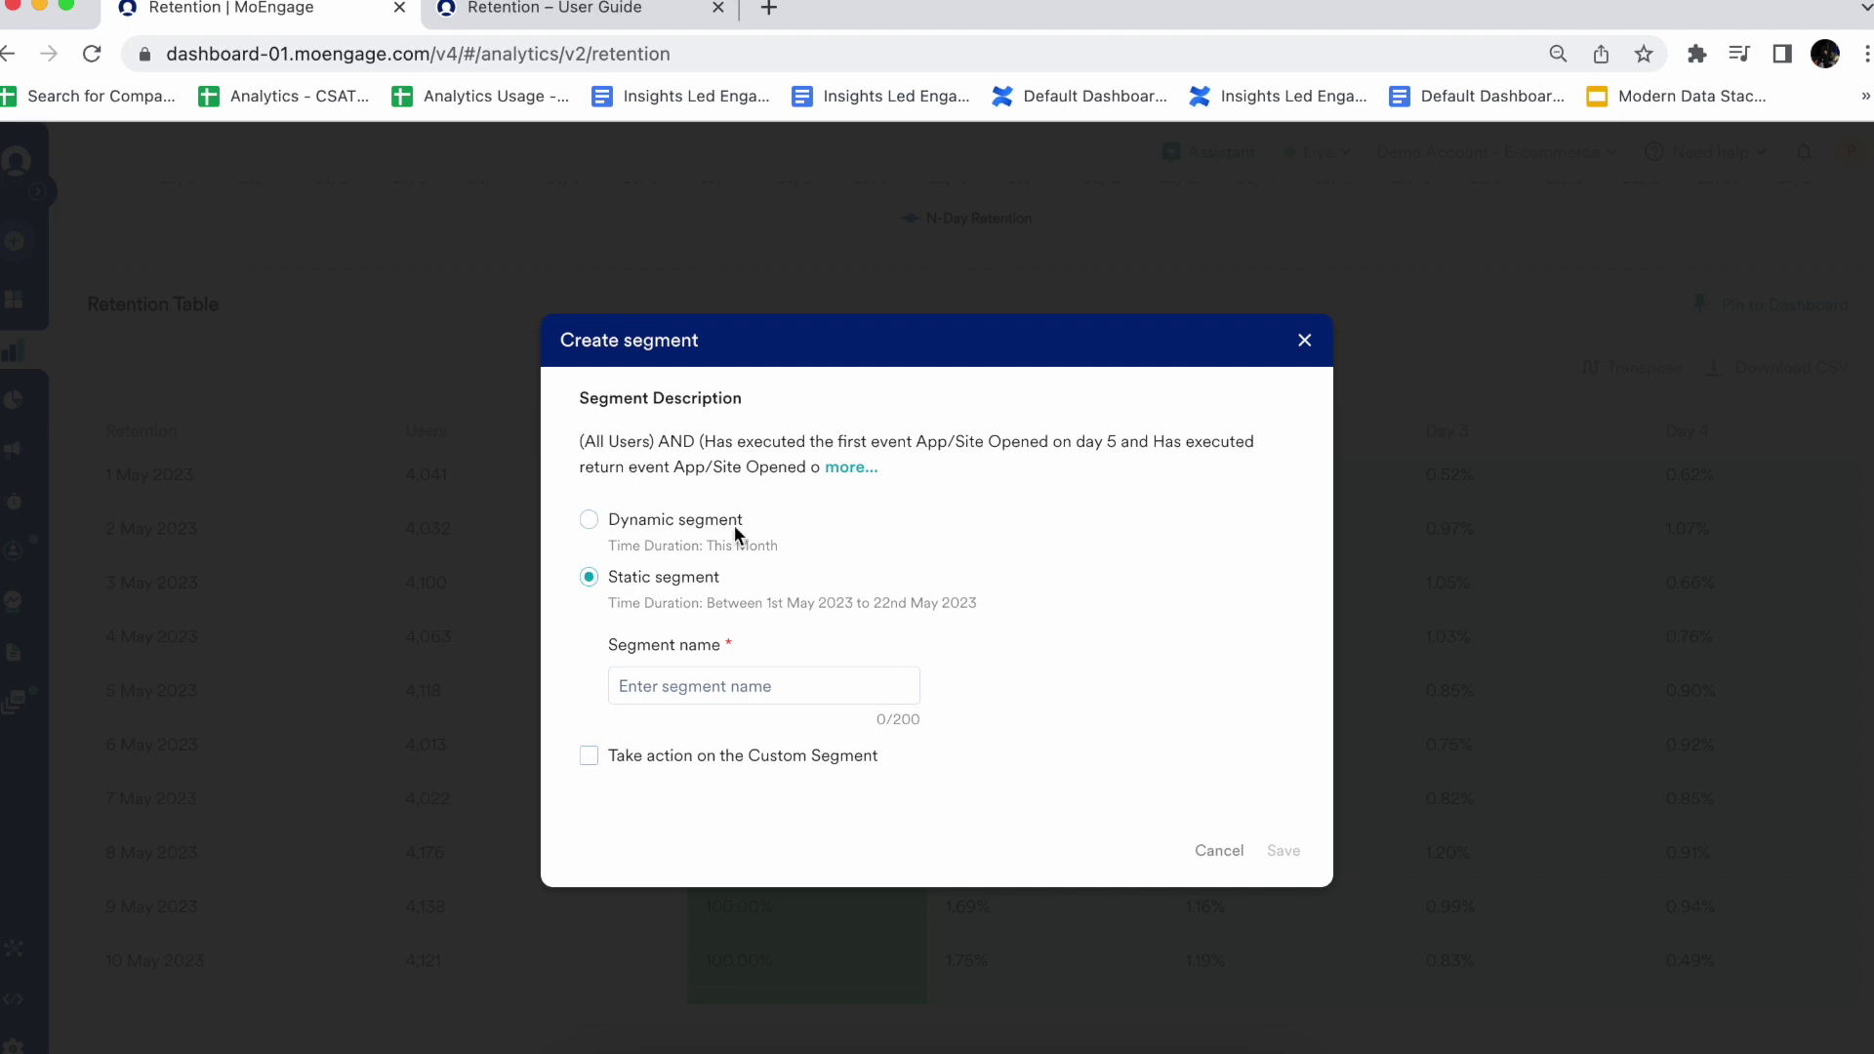
left_click(736, 683)
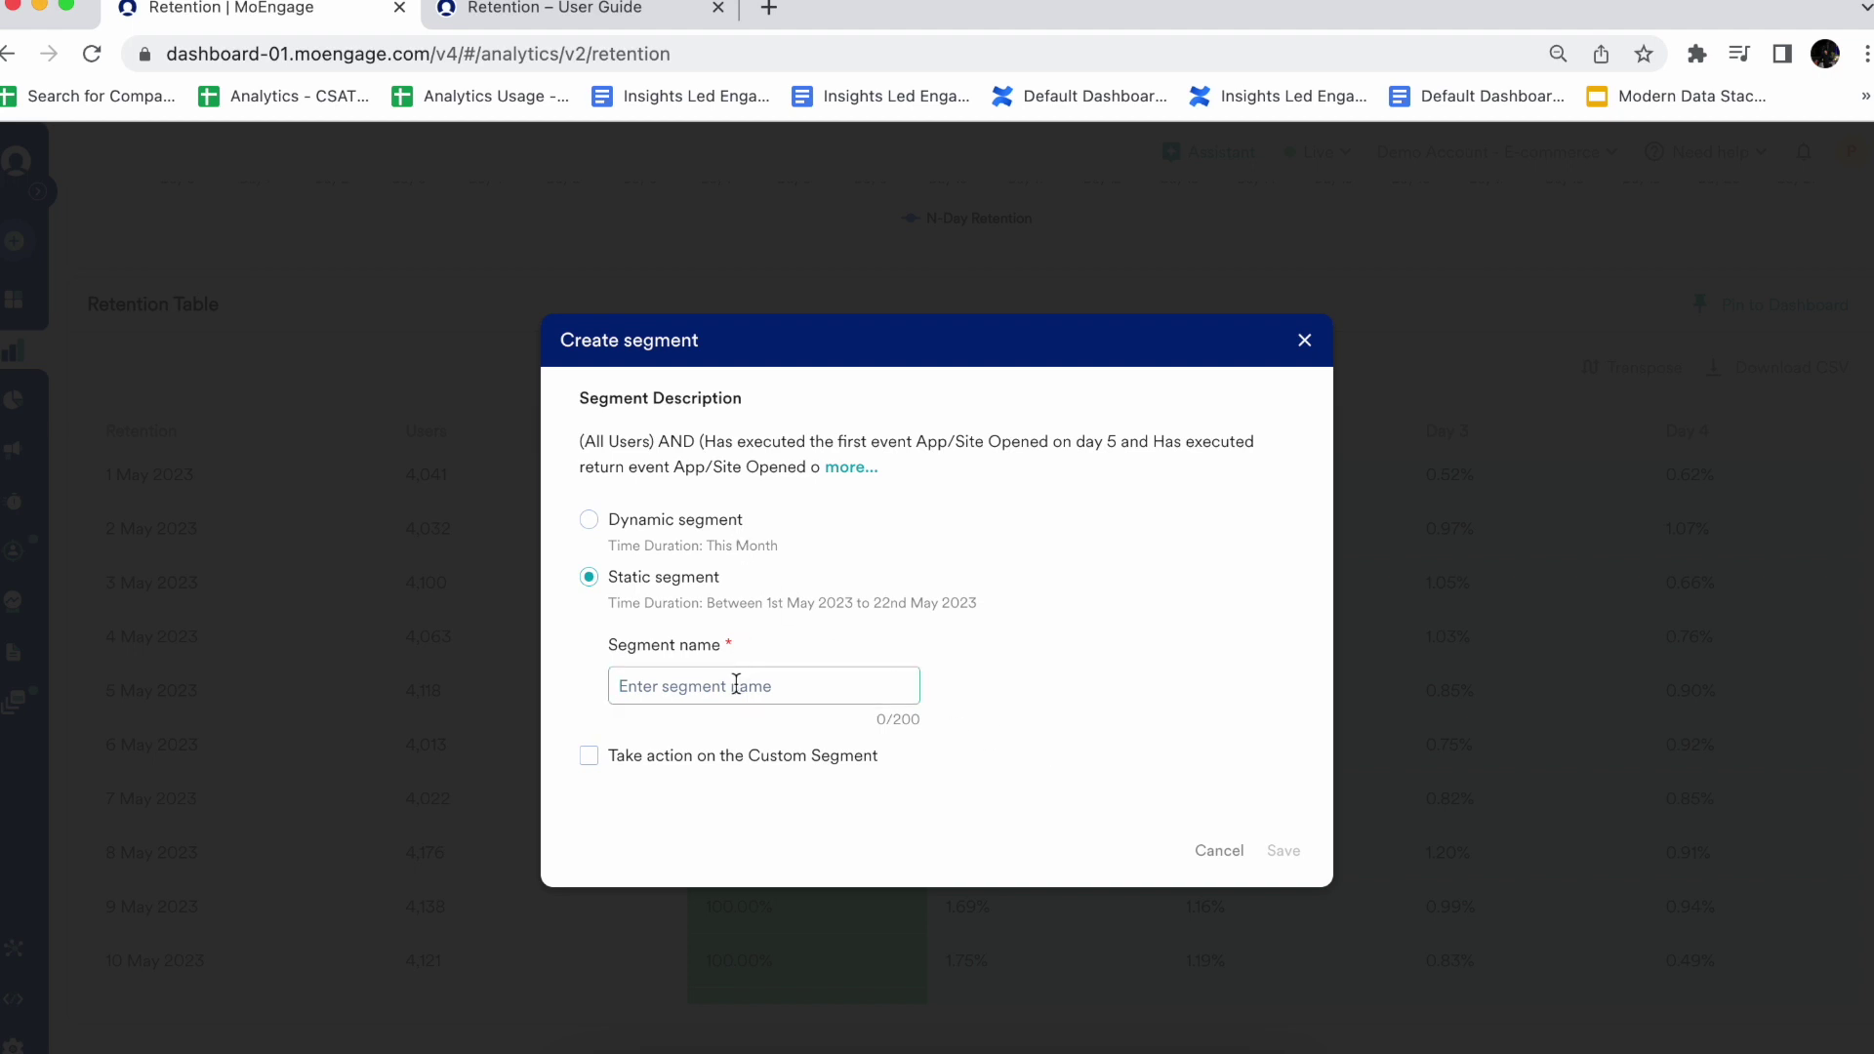
type("Te")
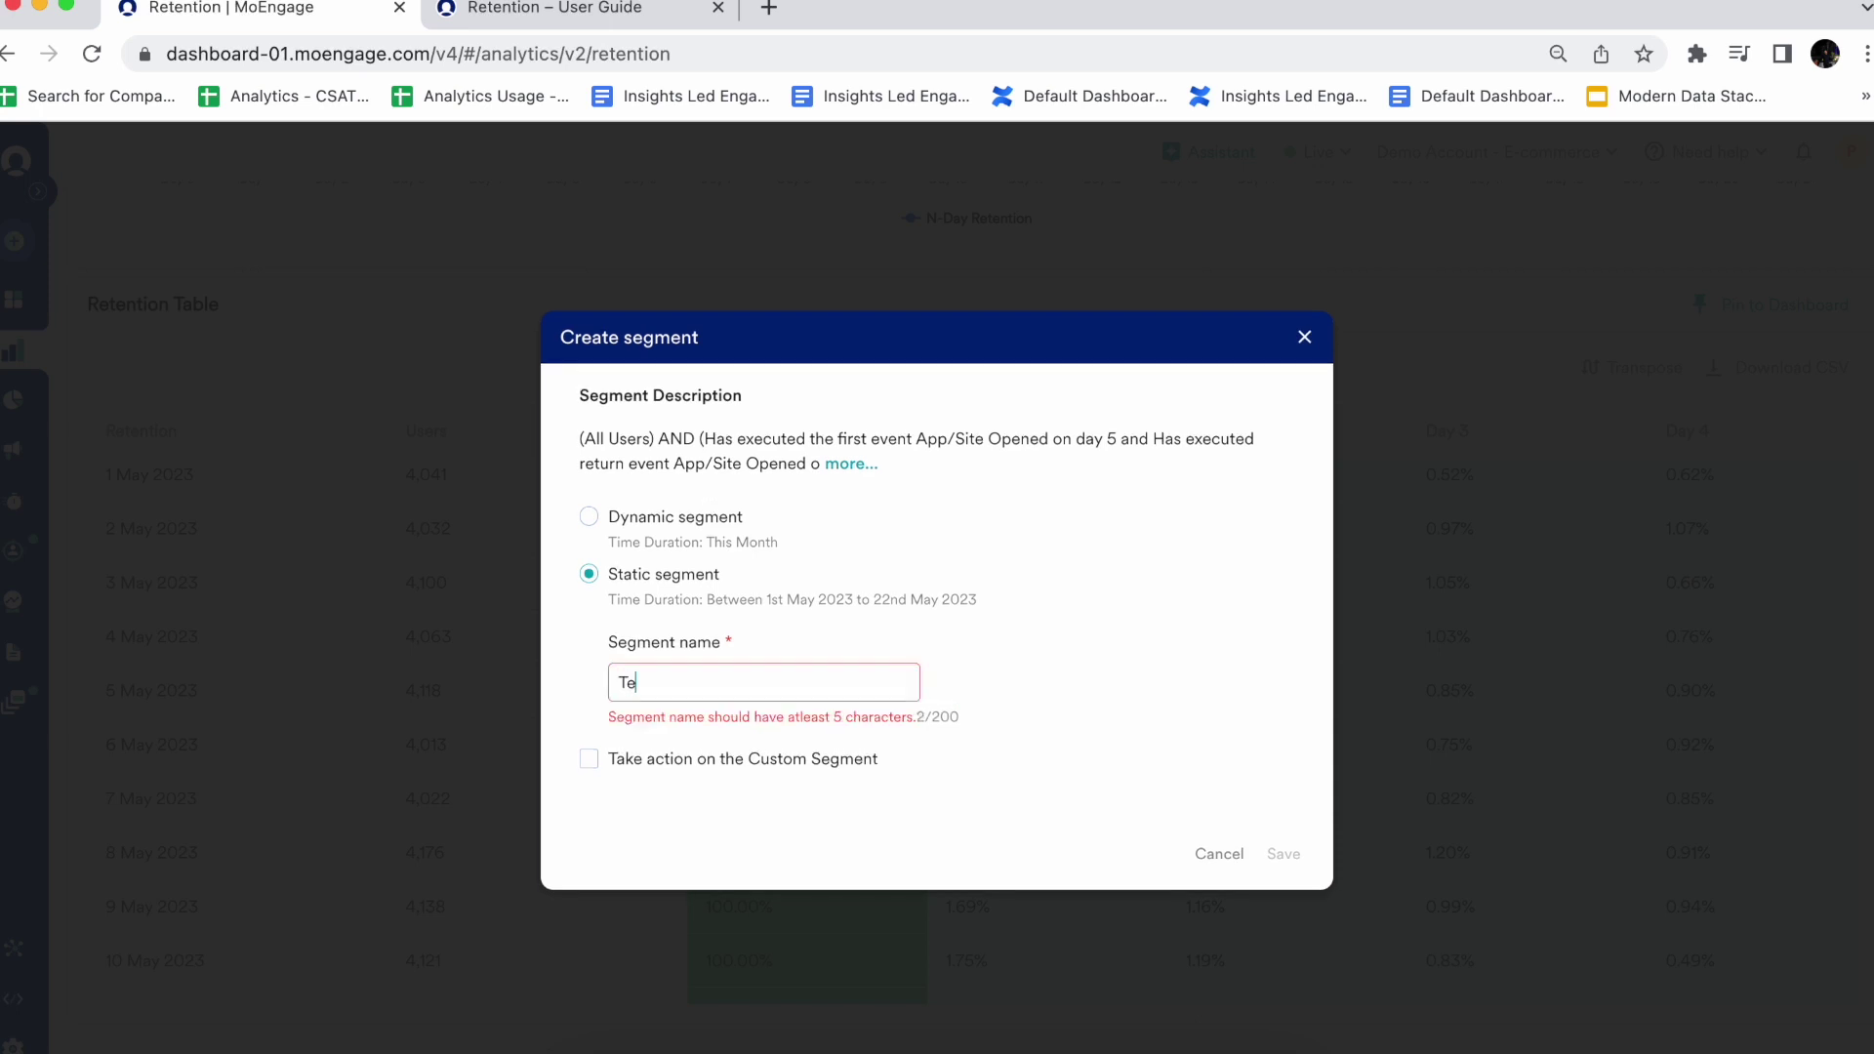
type("st Cohort")
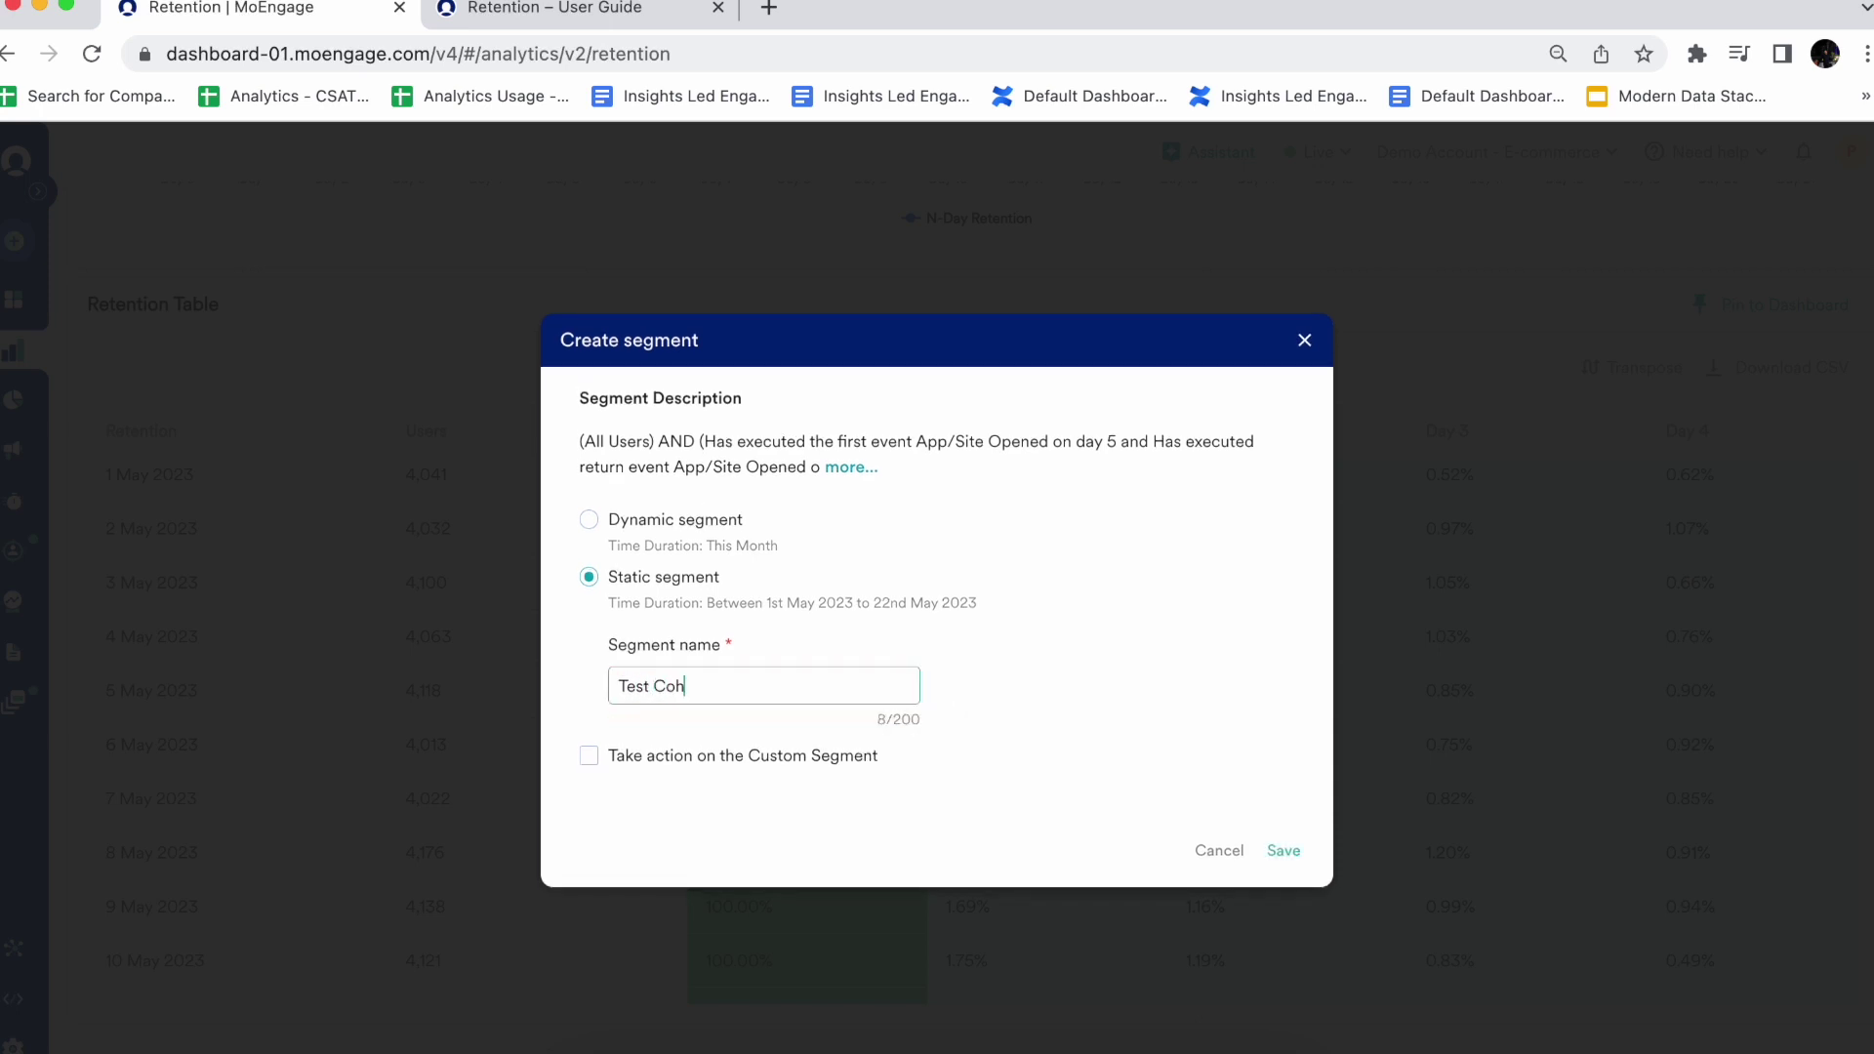
left_click(590, 759)
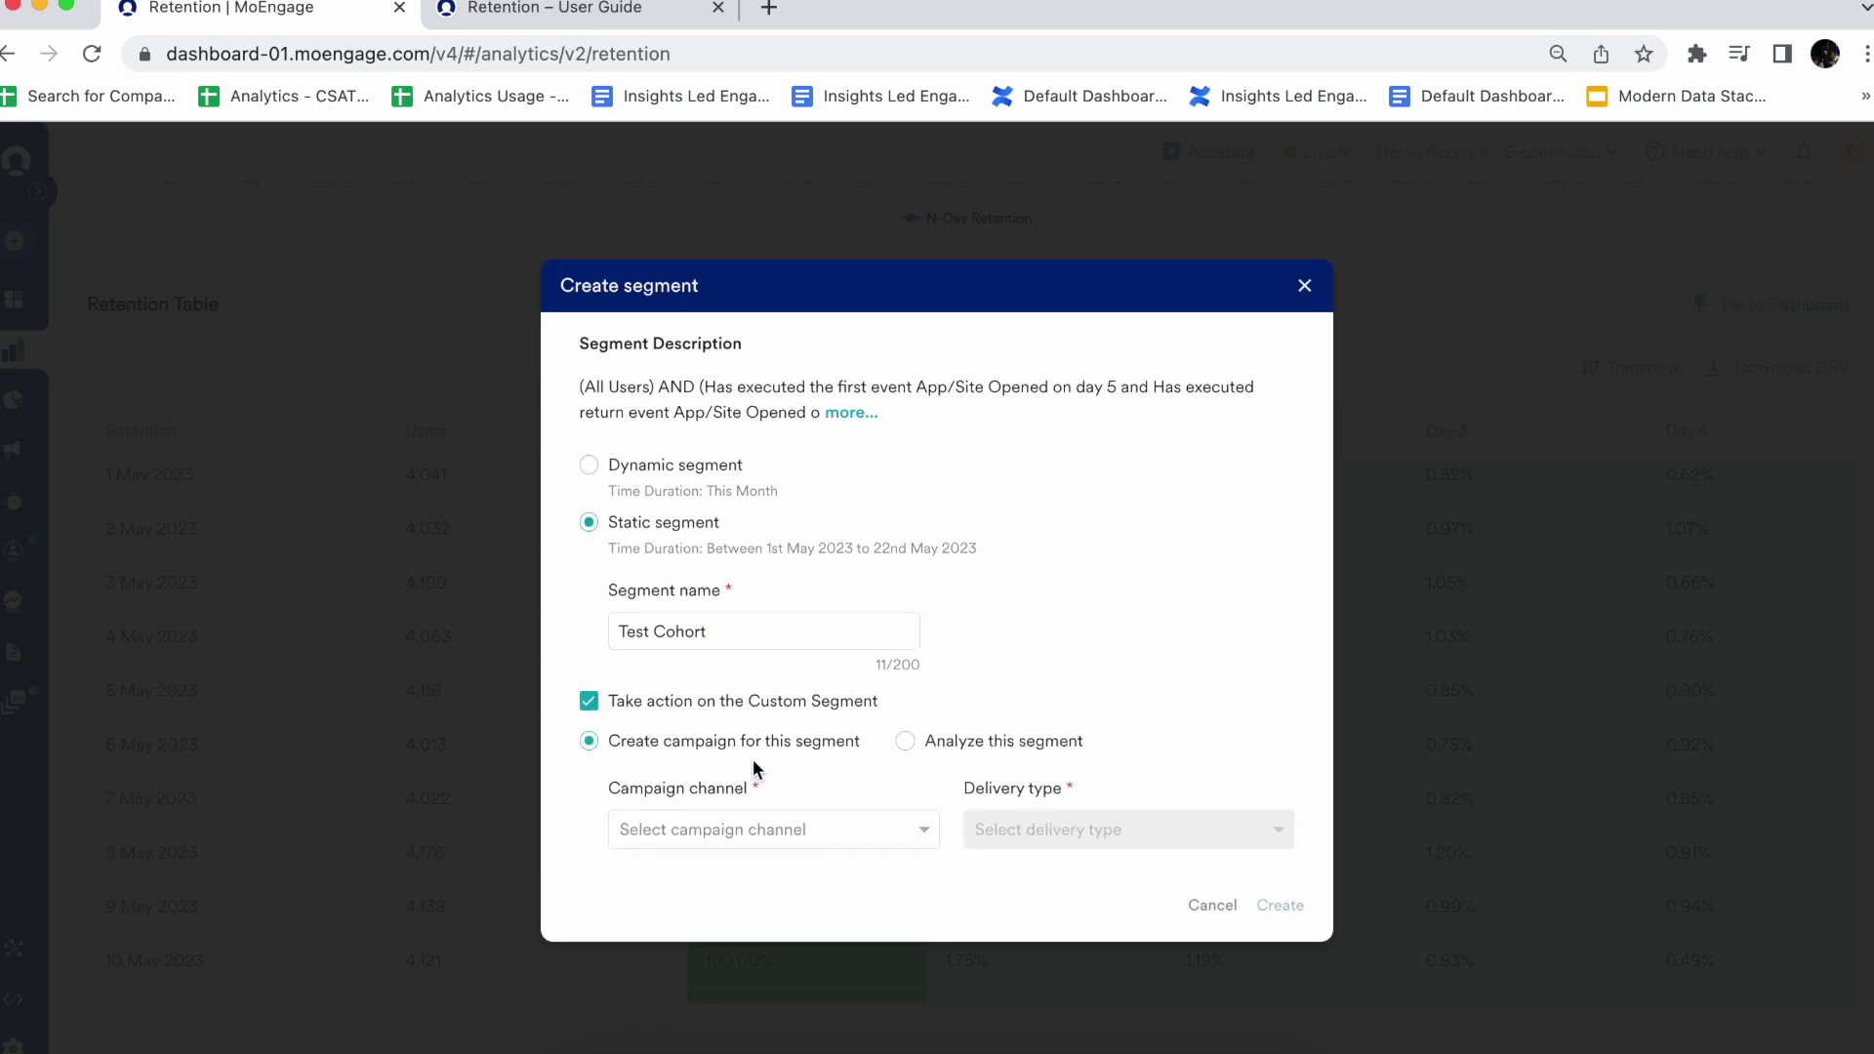
Choose Push Campaign as the segment's campaign channel and review the available delivery types without selecting one.
left_click(793, 838)
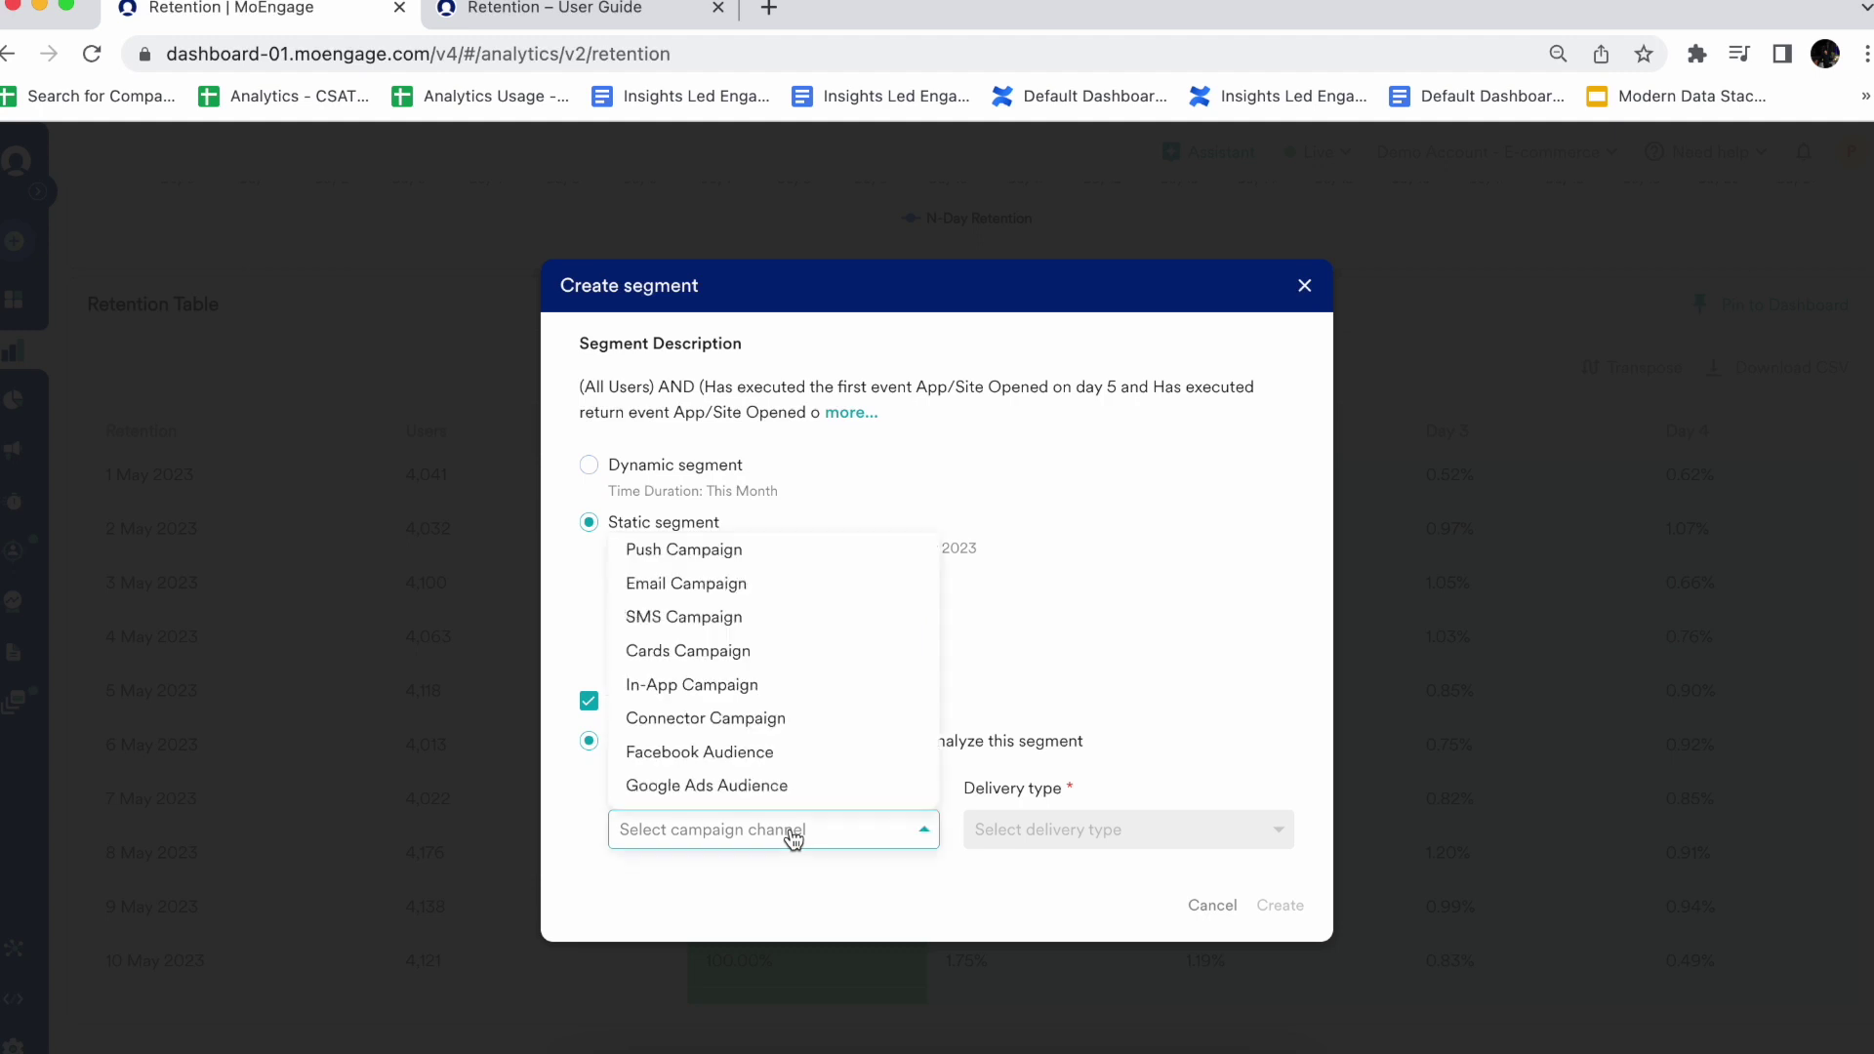
left_click(771, 553)
left_click(1059, 839)
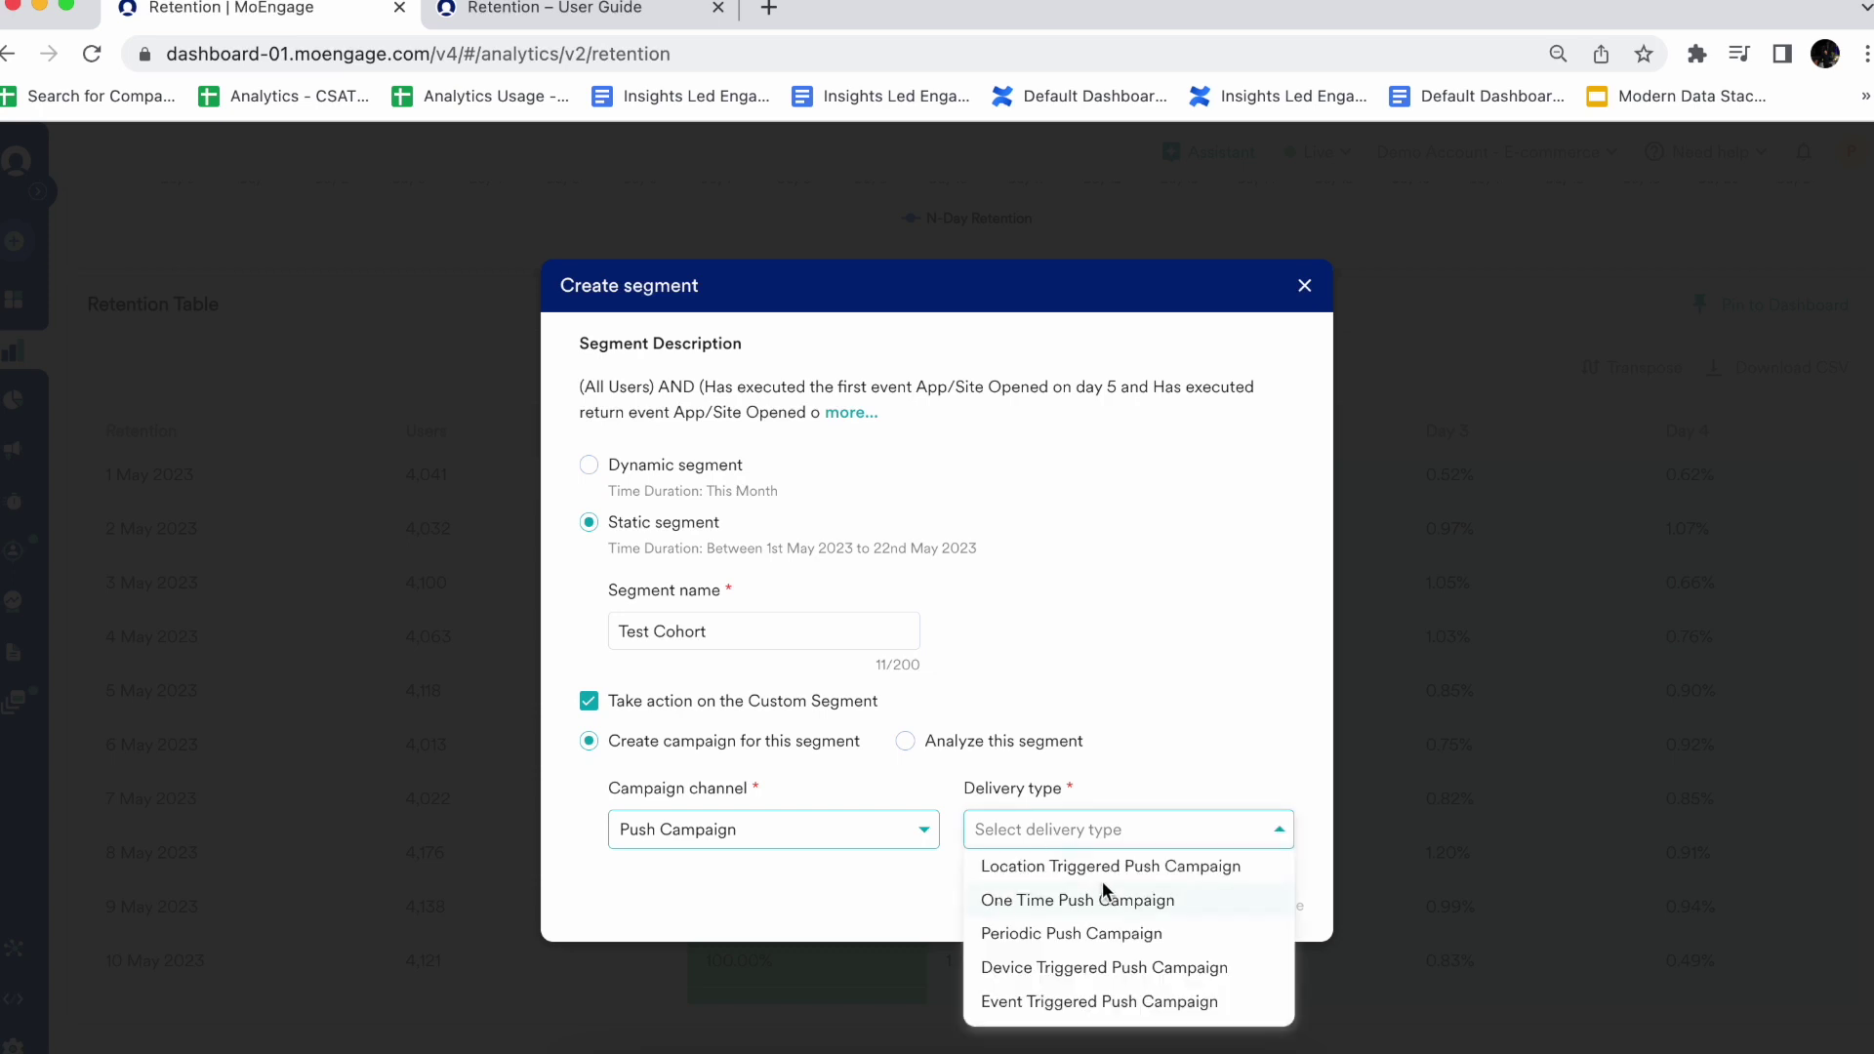
left_click(928, 915)
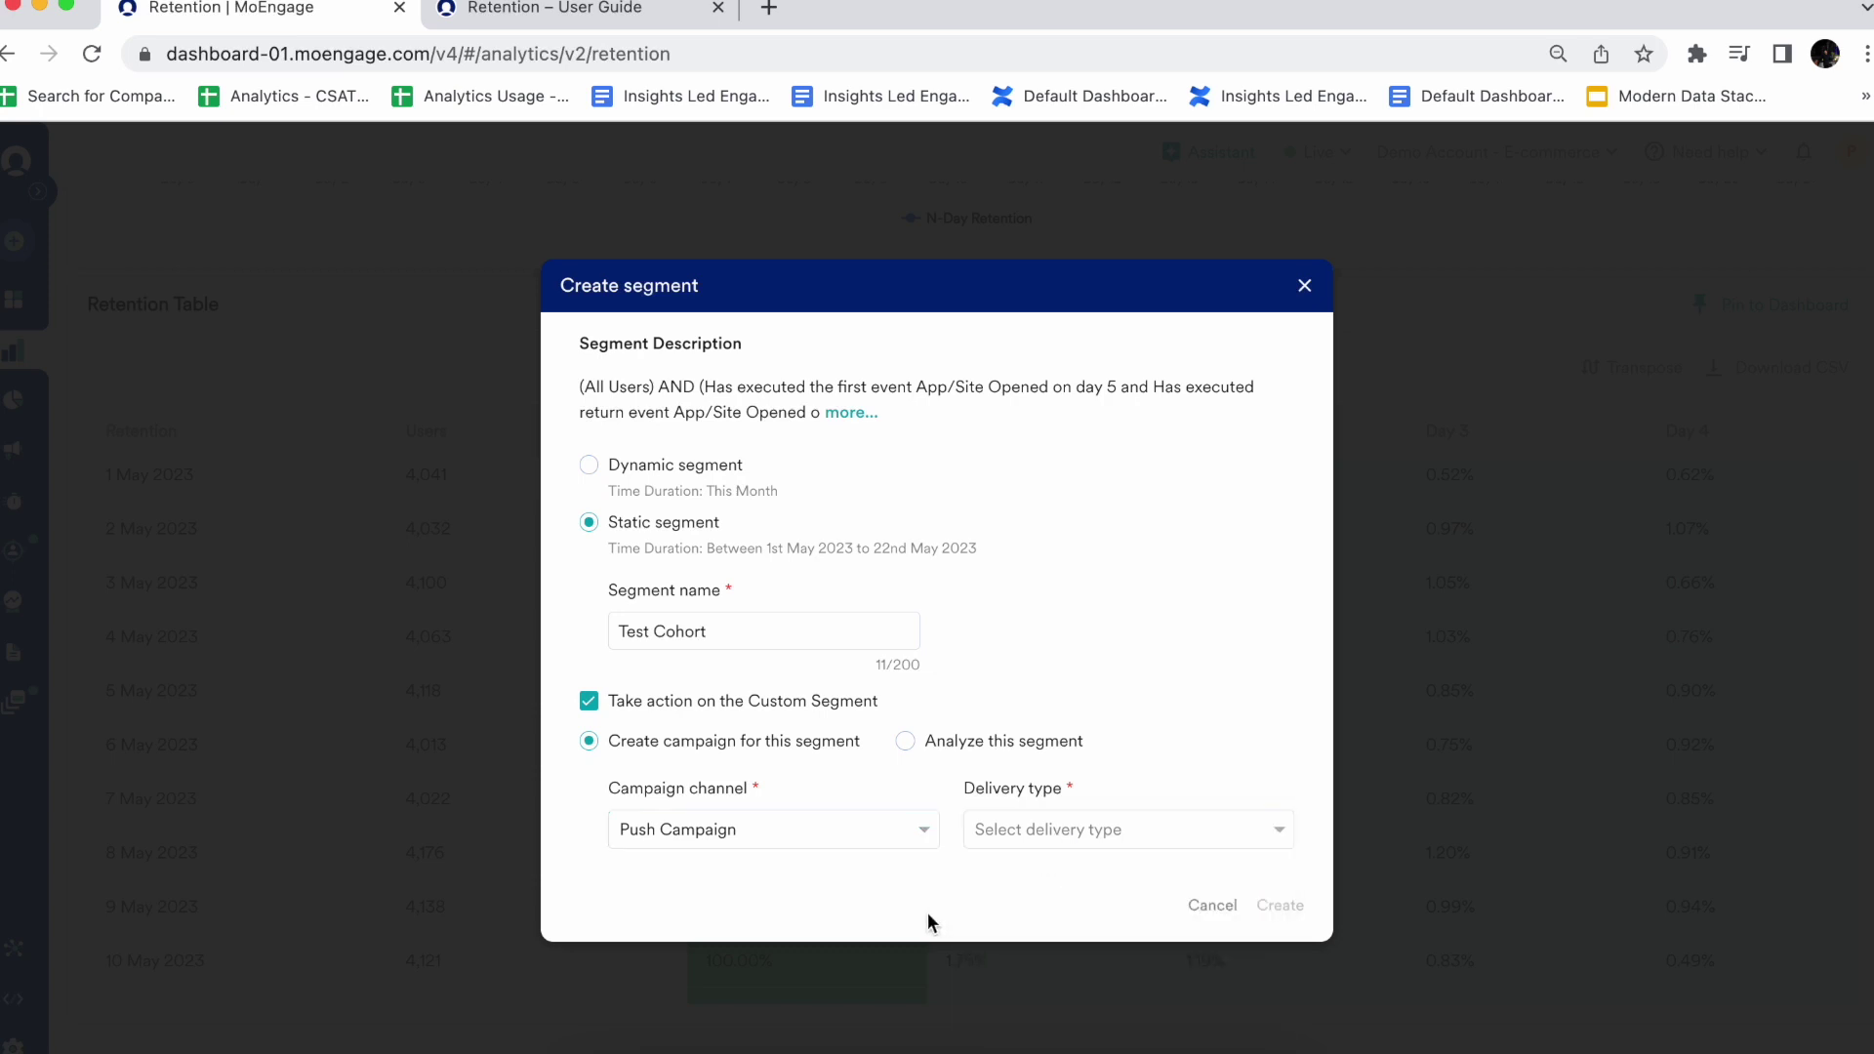
Choose to analyze the segment instead of creating a campaign, with User paths as the analysis type, and launch the analysis.
left_click(908, 744)
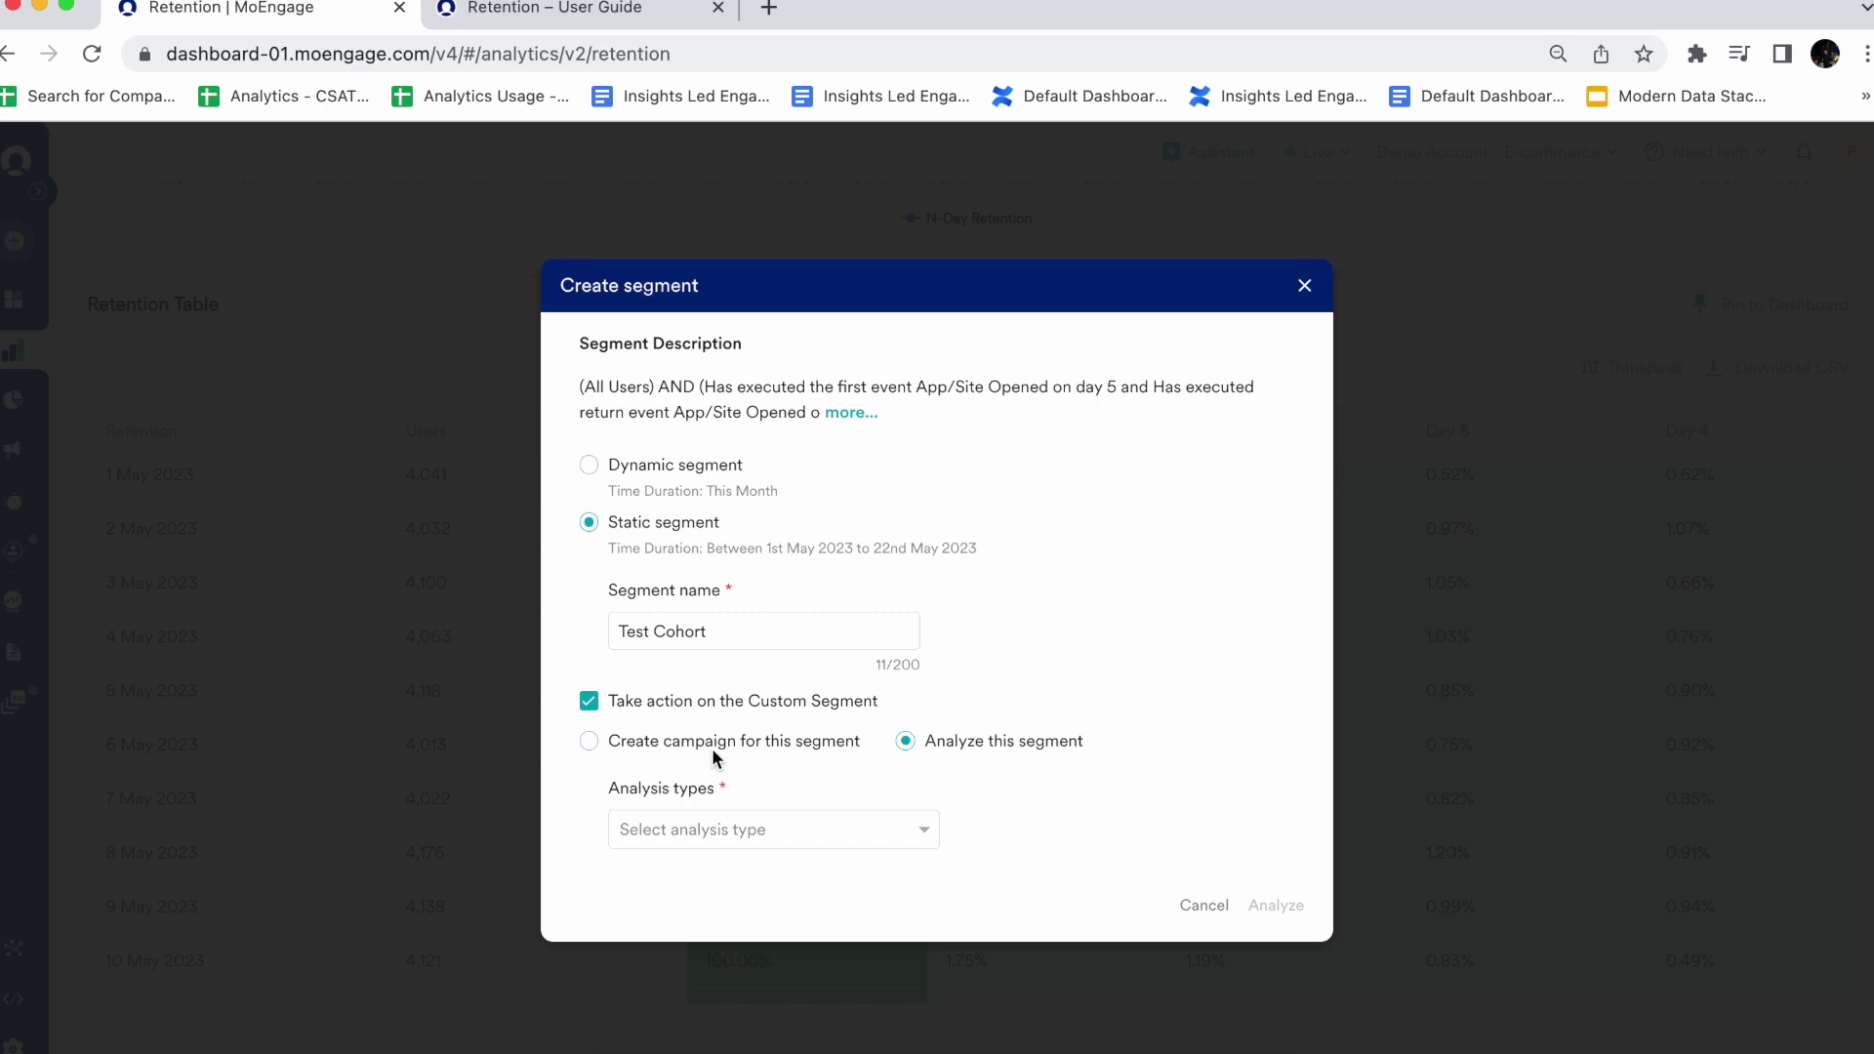
left_click(736, 848)
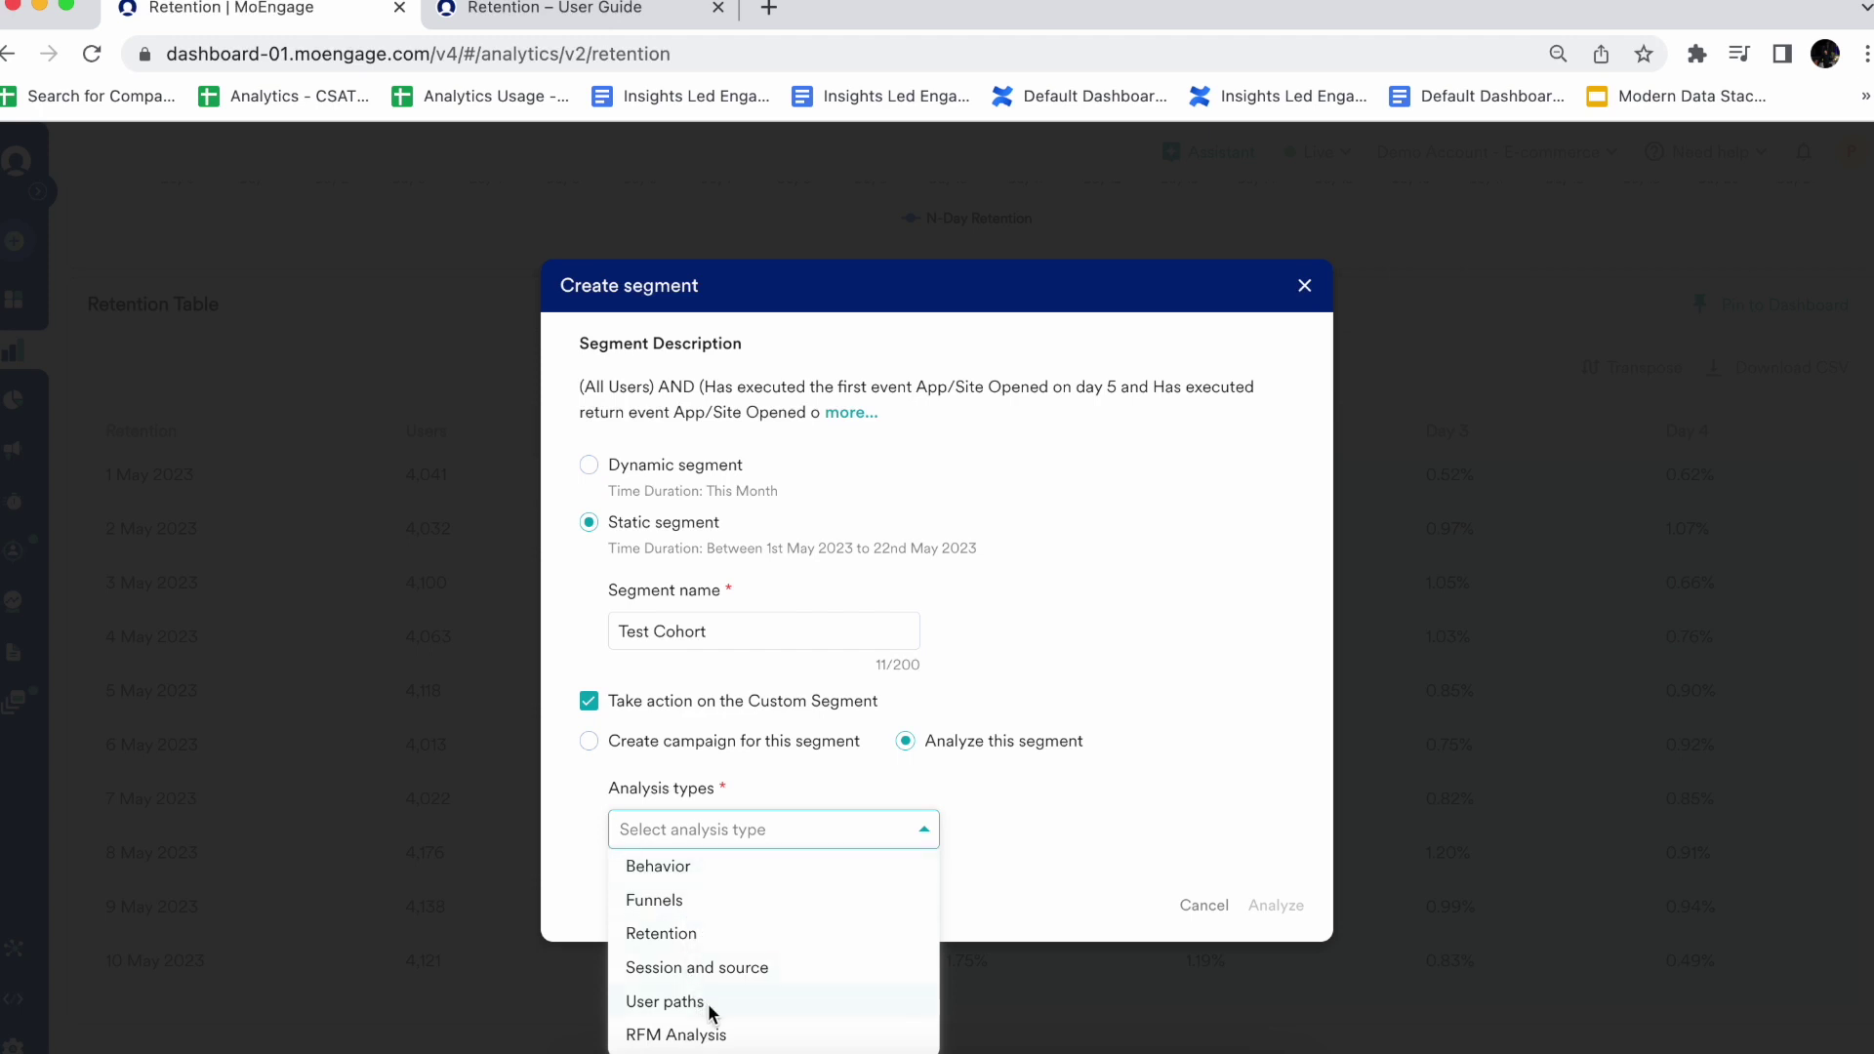
left_click(1004, 883)
left_click(887, 836)
left_click(677, 1003)
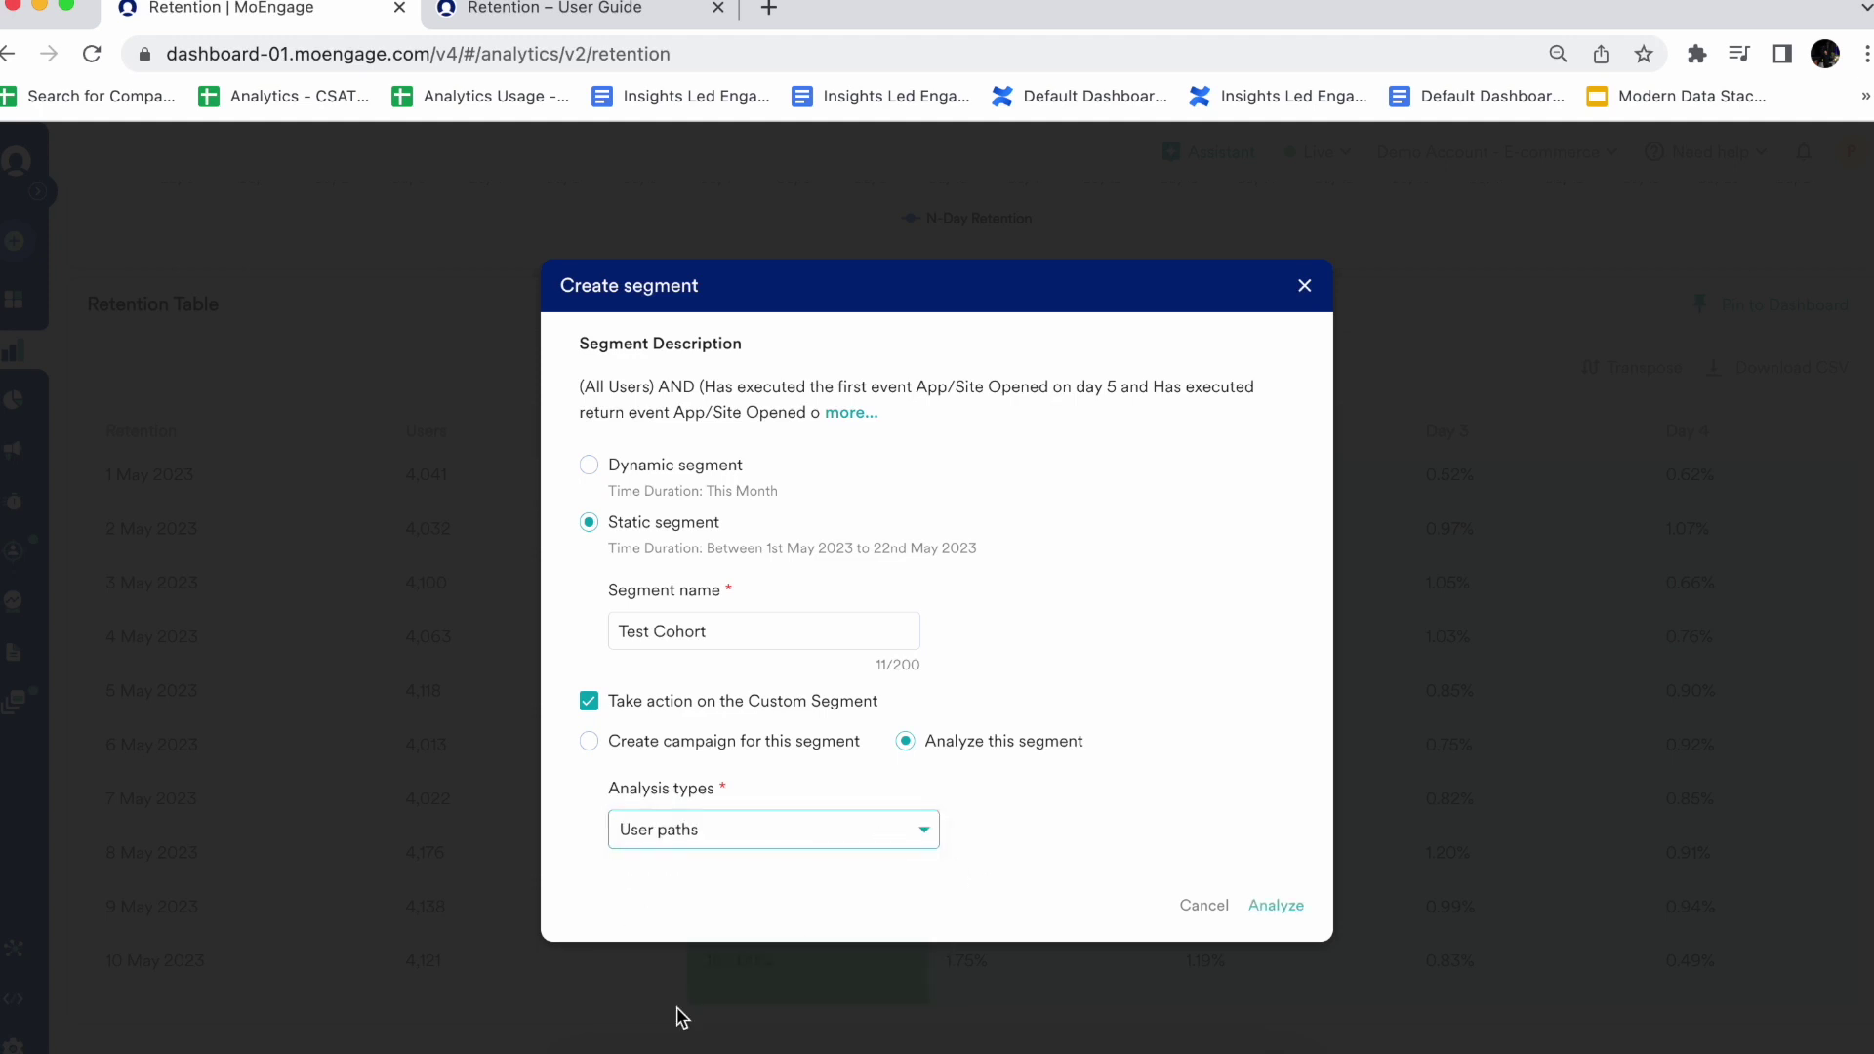
left_click(1276, 905)
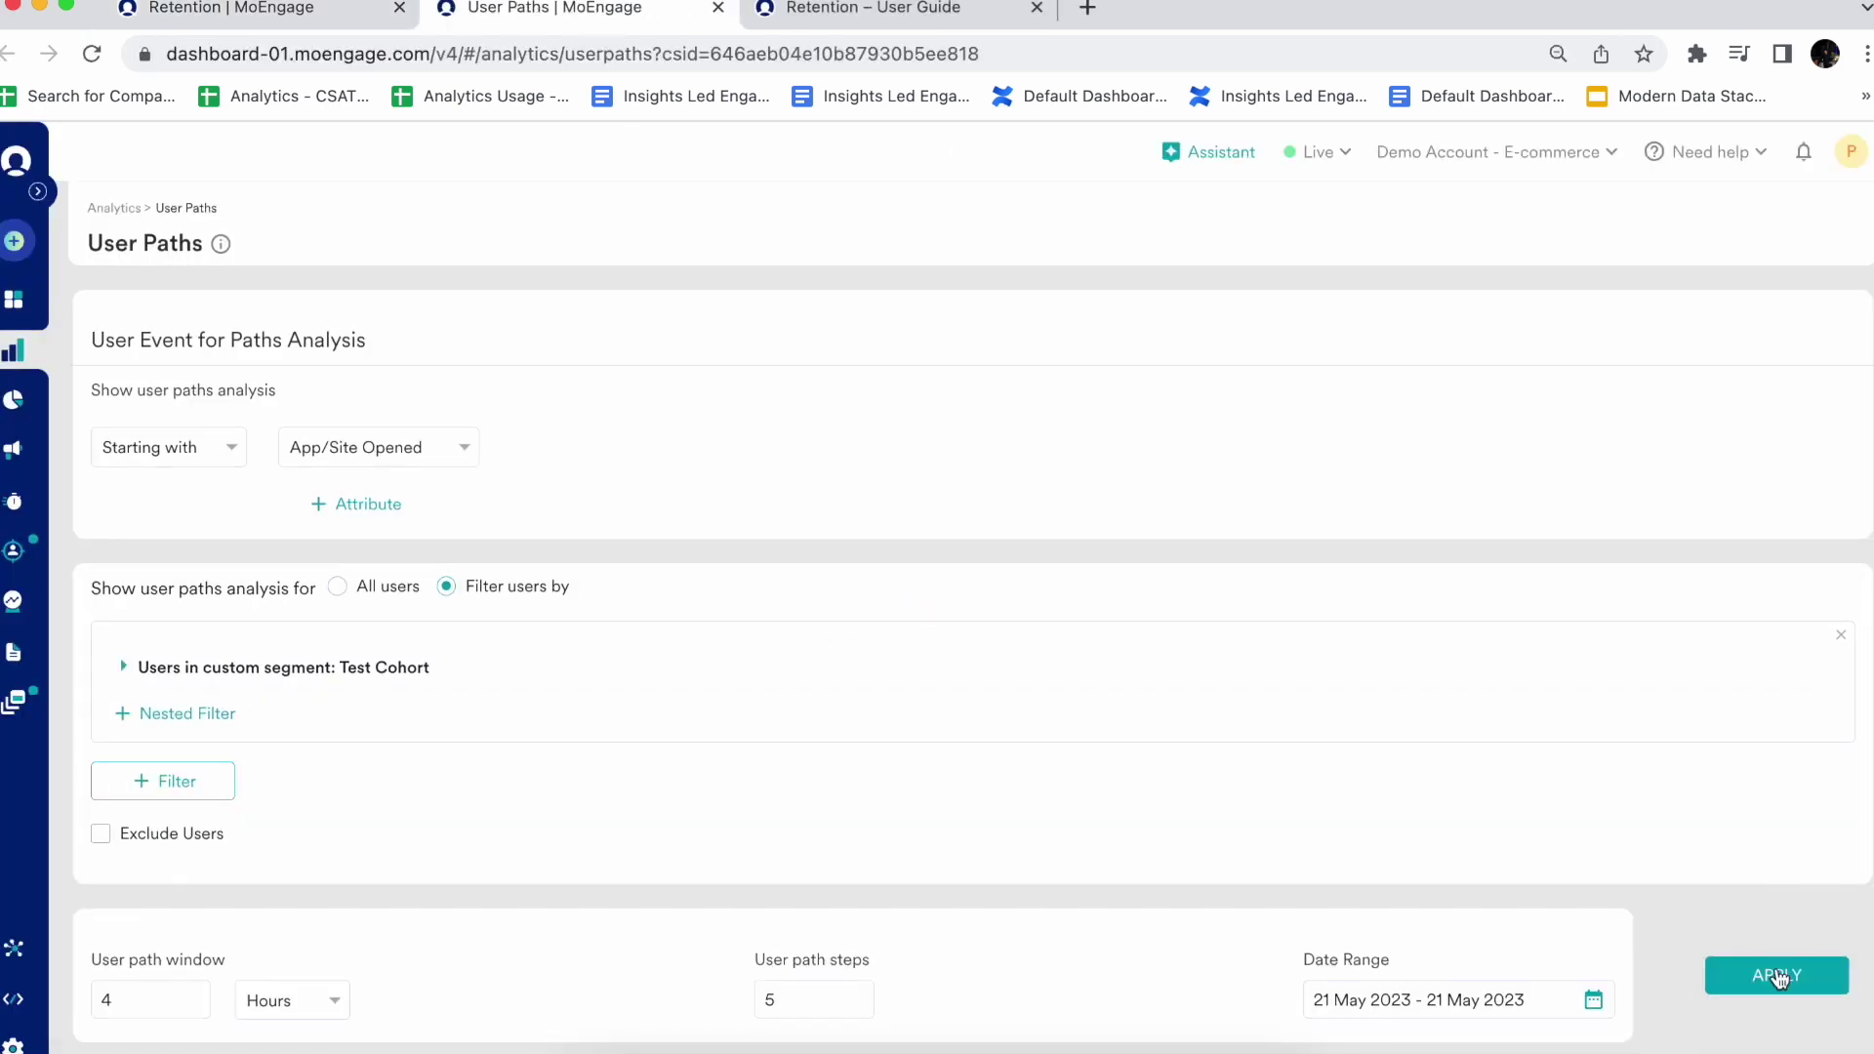
Apply the user paths analysis for the Test Cohort segment and return to the start of the retention report.
left_click(1776, 974)
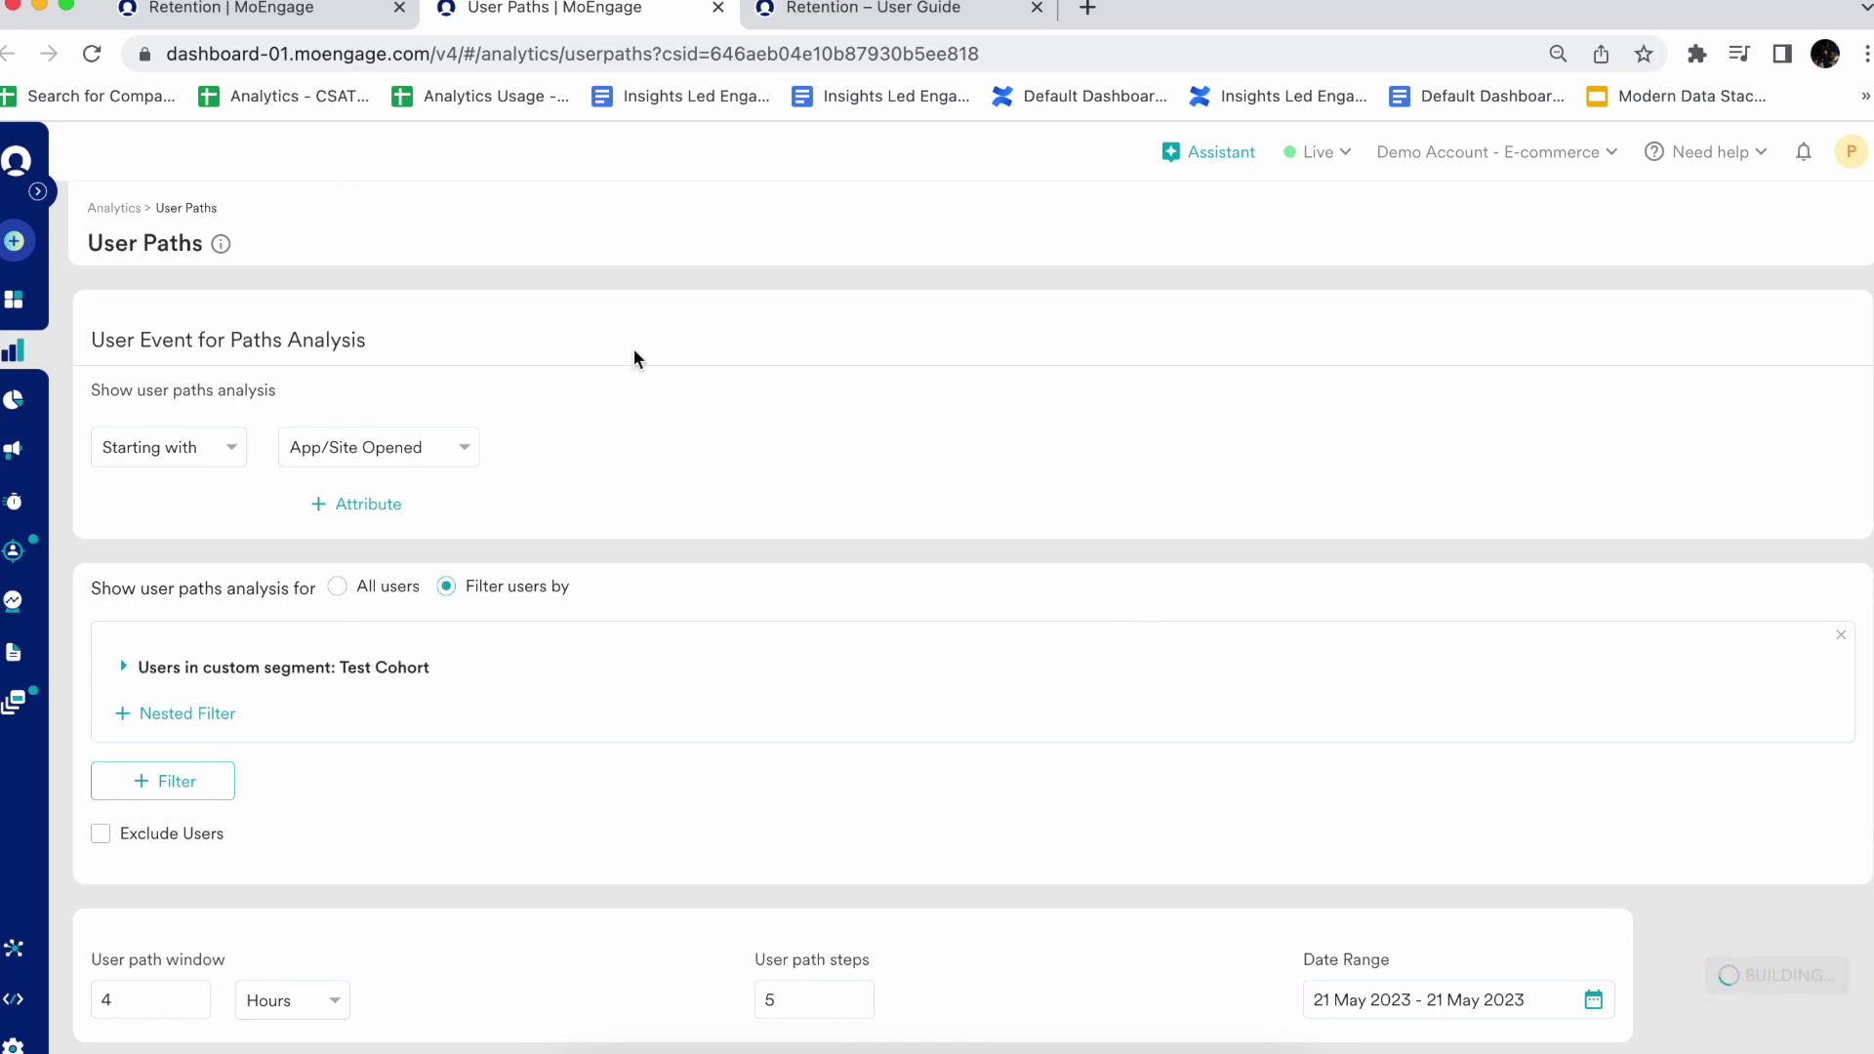
left_click(230, 10)
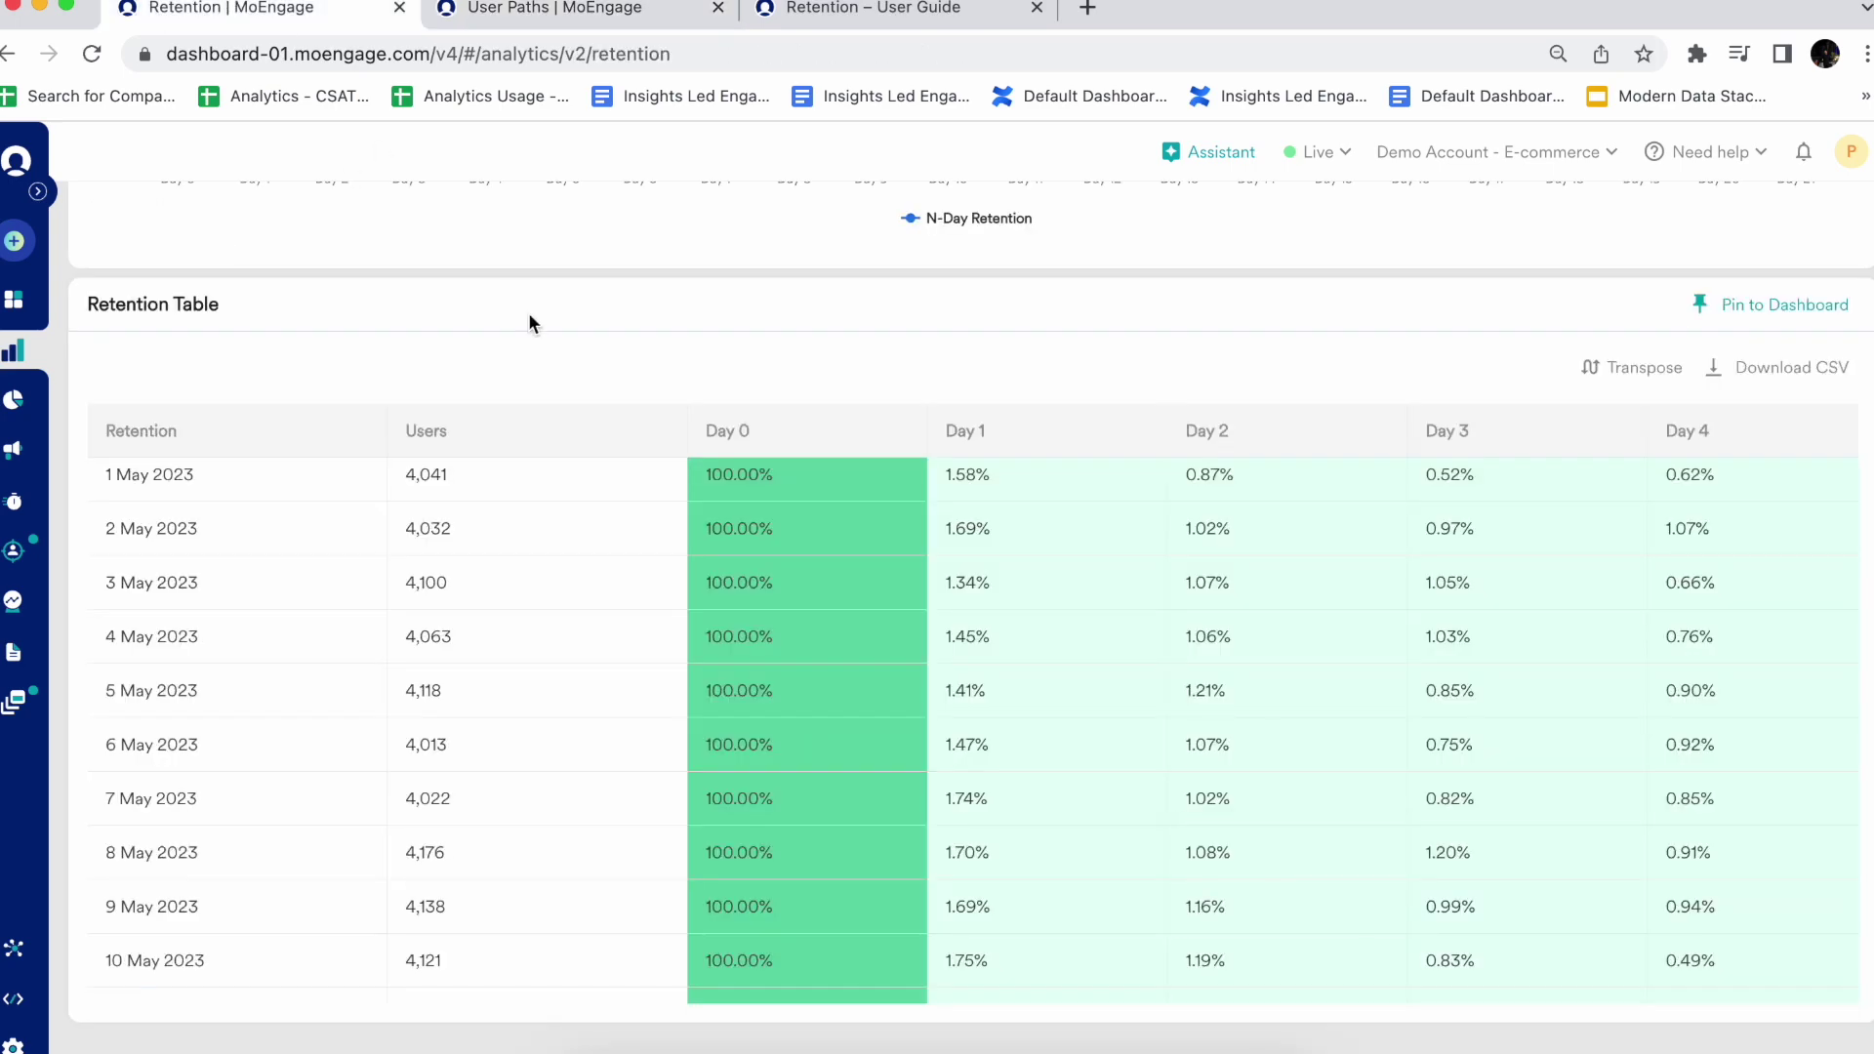
scroll(529, 314, "up", 10)
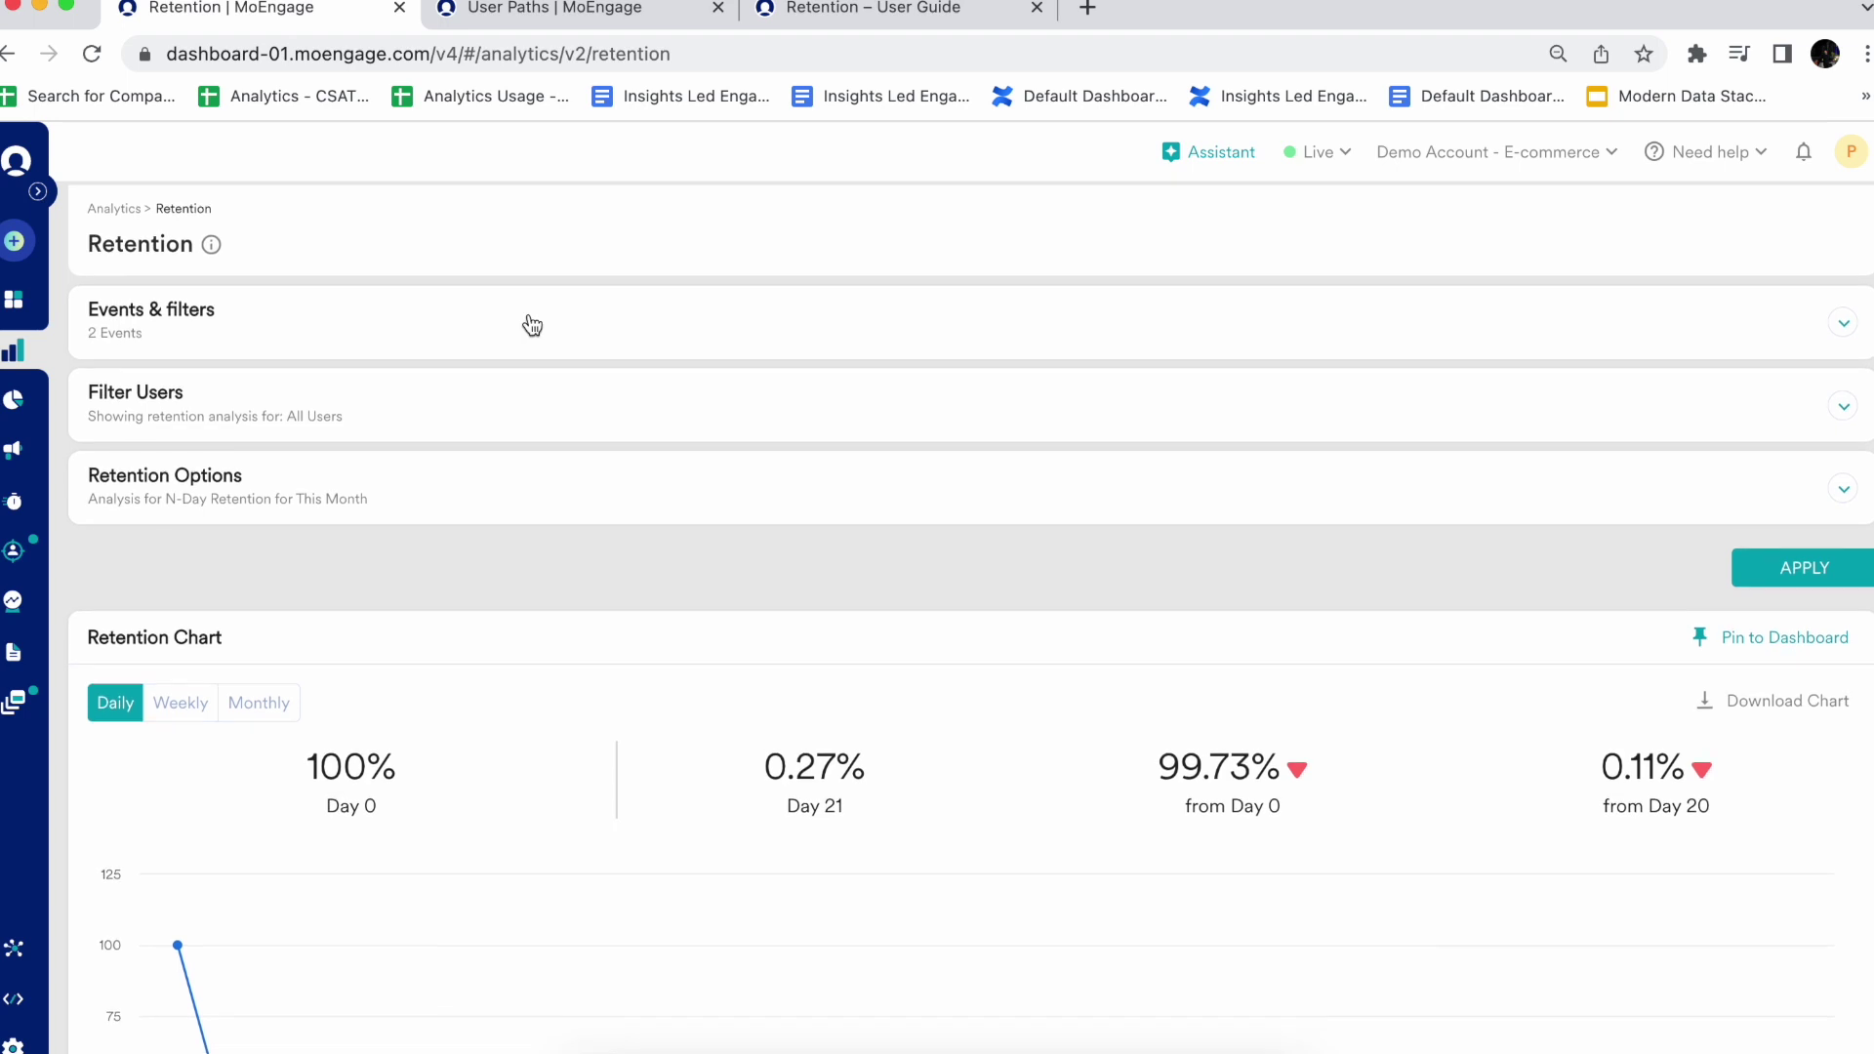